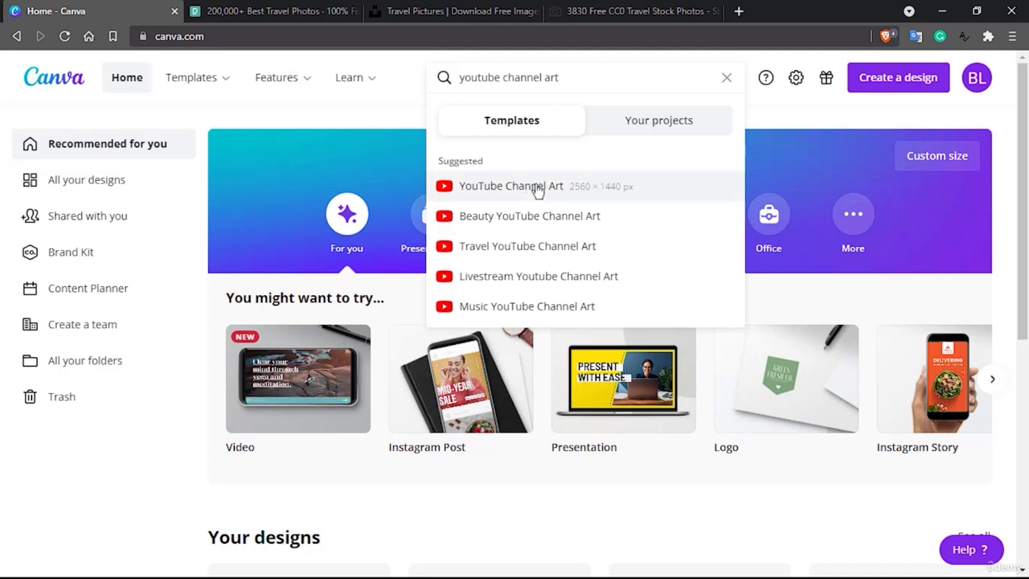
Show the suggested YouTube Channel Art templates in the 2560 × 1440 px size.
{"action": "left_click", "coordinate": [533, 187]}
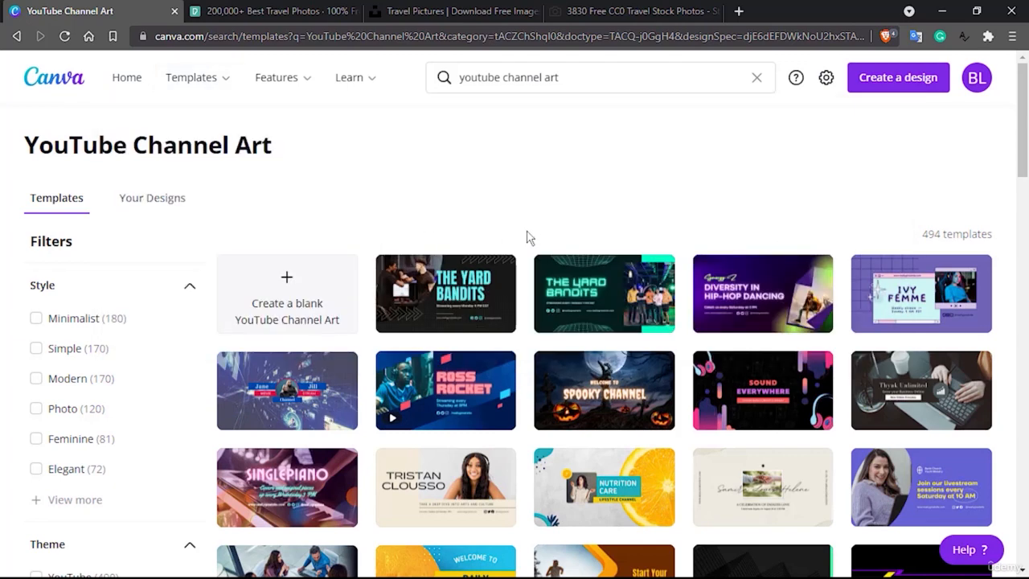
{"action": "scroll", "coordinate": [529, 237], "scroll_direction": "down", "scroll_amount": 1}
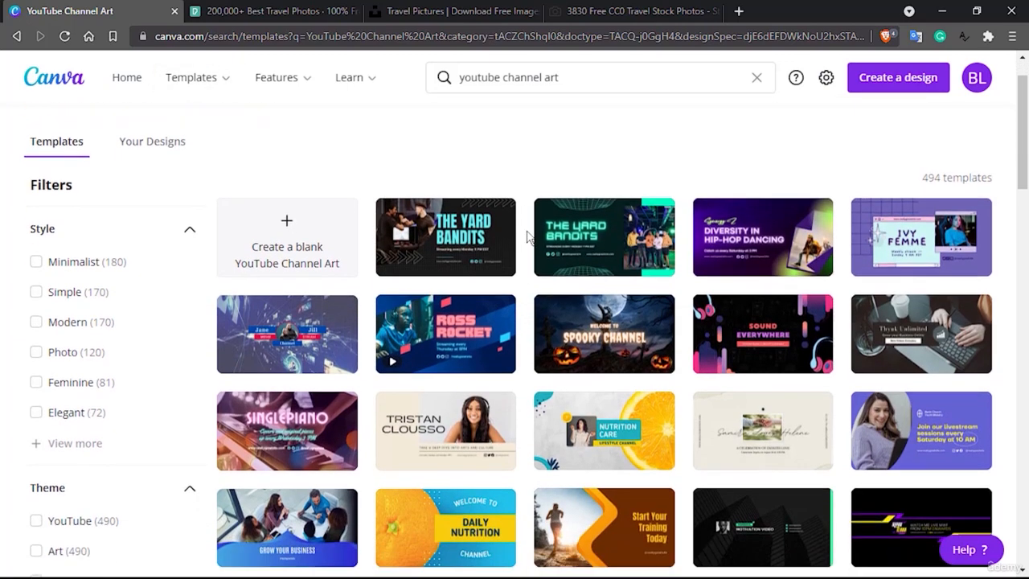
{"action": "scroll", "coordinate": [529, 238], "scroll_direction": "down", "scroll_amount": 2}
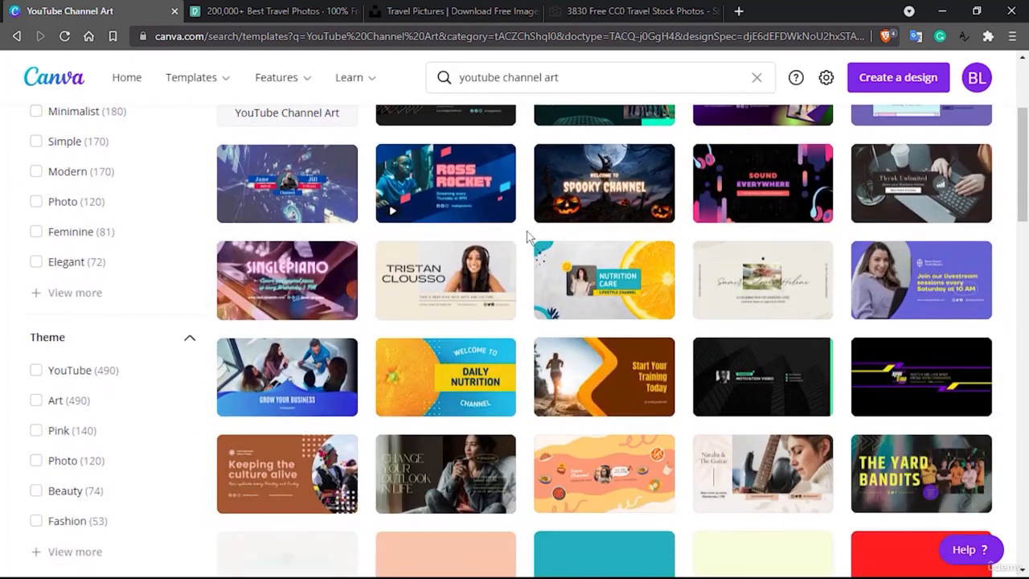
{"action": "scroll", "coordinate": [529, 238], "scroll_direction": "up", "scroll_amount": 1}
{"action": "scroll", "coordinate": [529, 237], "scroll_direction": "up", "scroll_amount": 2}
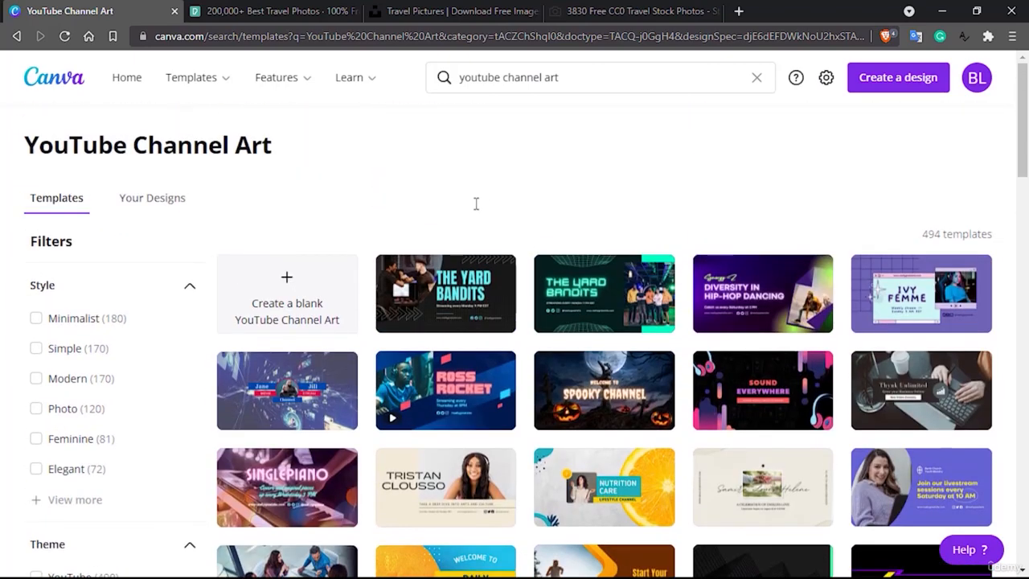
Browse the YouTube Channel Art results for designs that could suit a travel channel.
{"action": "scroll", "coordinate": [441, 191], "scroll_direction": "down", "scroll_amount": 5}
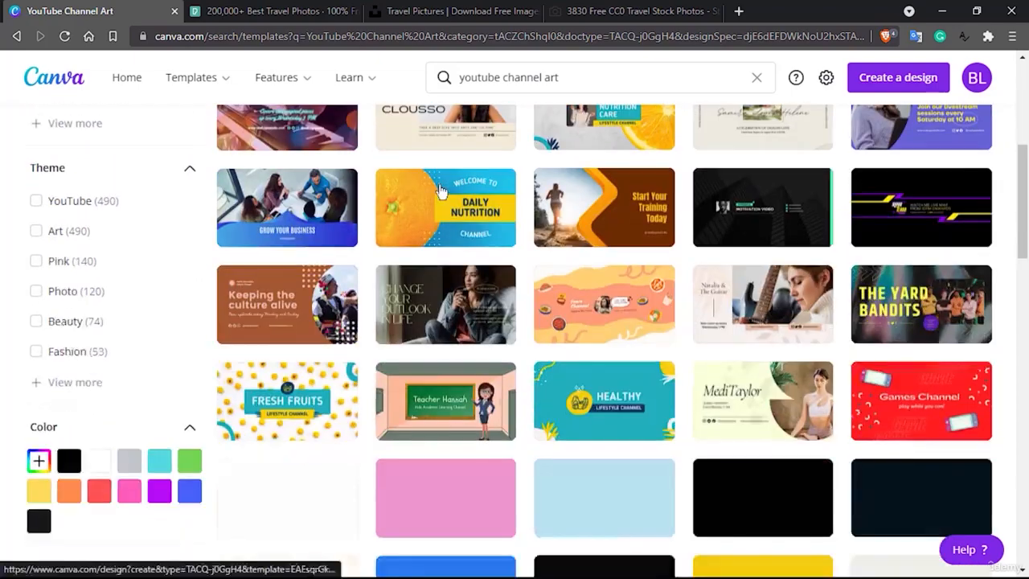
{"action": "scroll", "coordinate": [674, 259], "scroll_direction": "down", "scroll_amount": 2}
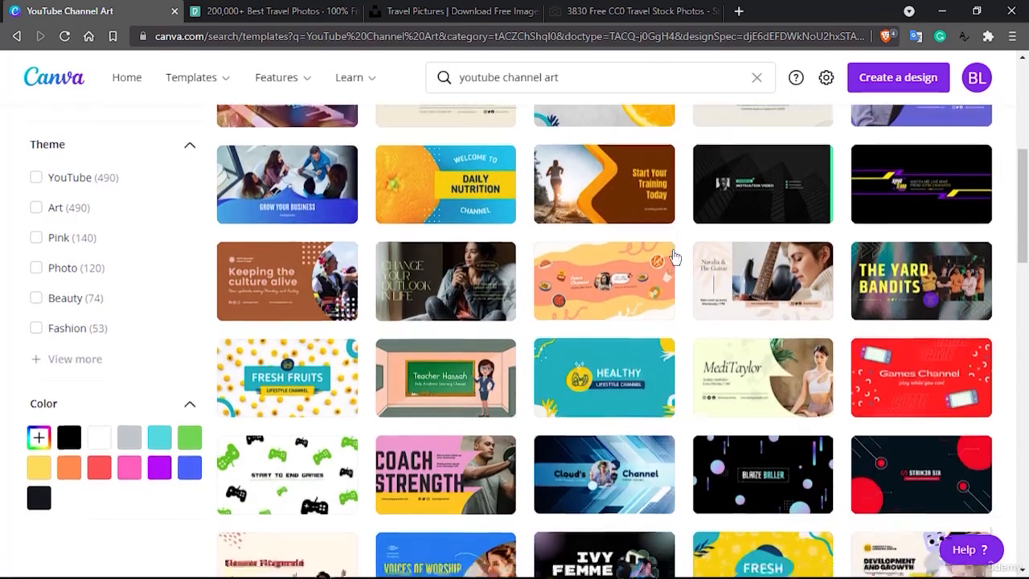
{"action": "scroll", "coordinate": [519, 291], "scroll_direction": "up", "scroll_amount": 3}
{"action": "scroll", "coordinate": [518, 291], "scroll_direction": "down", "scroll_amount": 4}
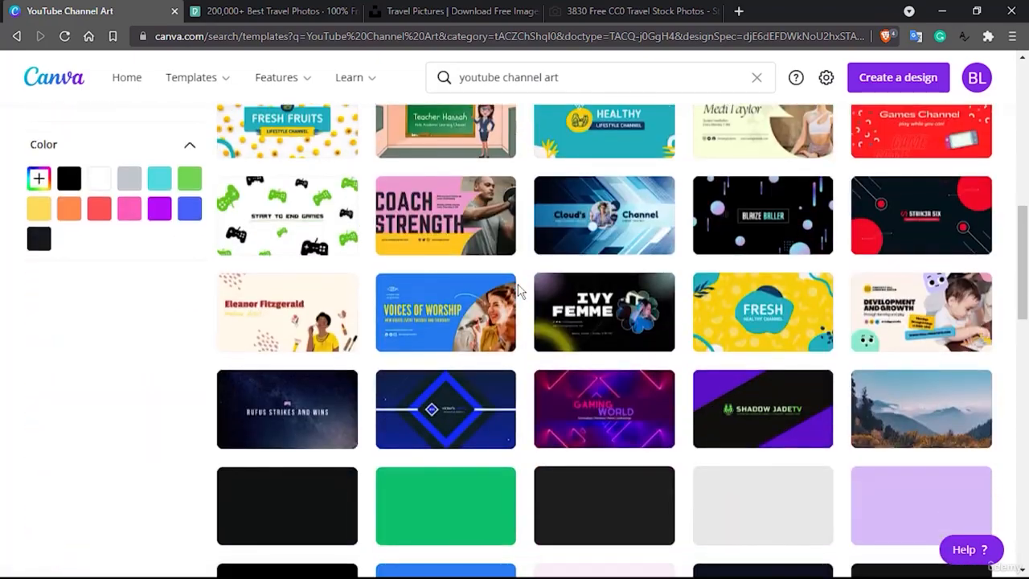
{"action": "scroll", "coordinate": [519, 291], "scroll_direction": "down", "scroll_amount": 2}
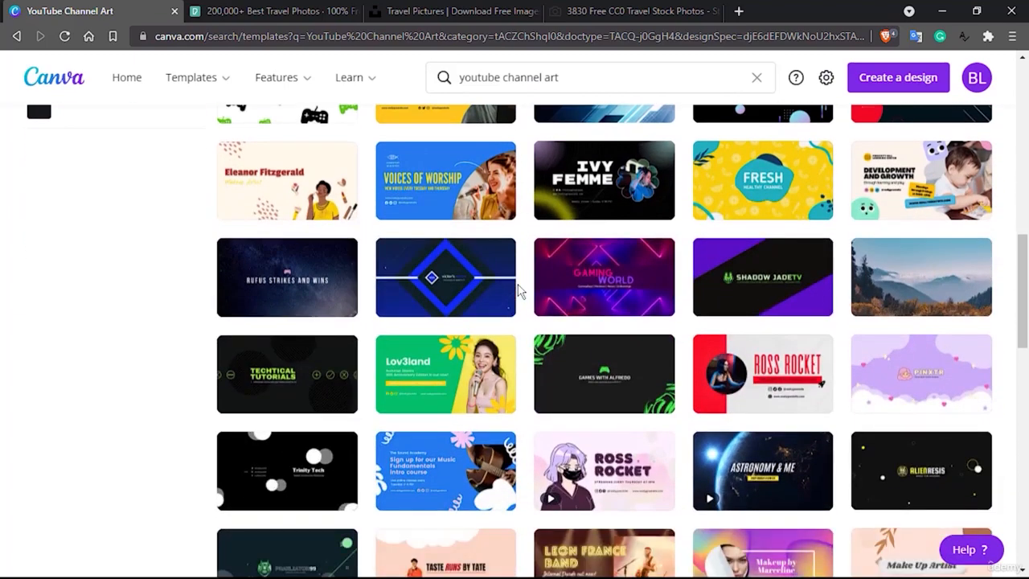
{"action": "scroll", "coordinate": [519, 291], "scroll_direction": "down", "scroll_amount": 2}
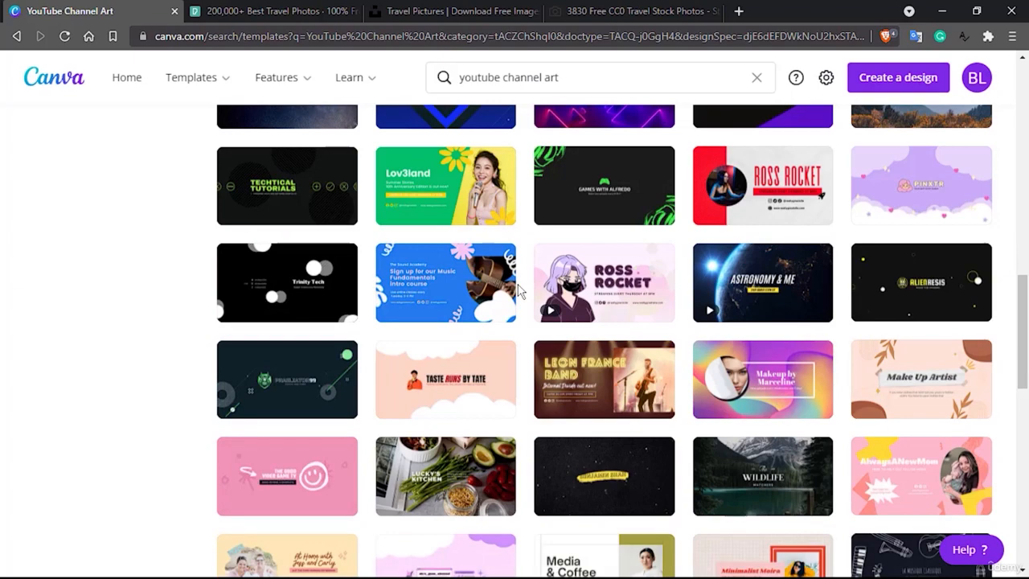
{"action": "scroll", "coordinate": [519, 291], "scroll_direction": "down", "scroll_amount": 4}
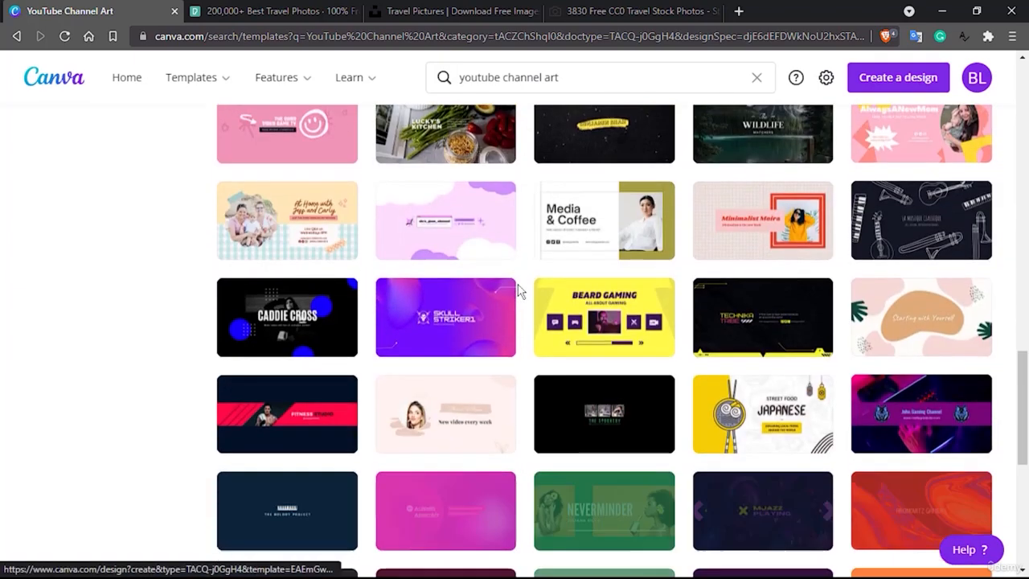
{"action": "scroll", "coordinate": [518, 291], "scroll_direction": "down", "scroll_amount": 2}
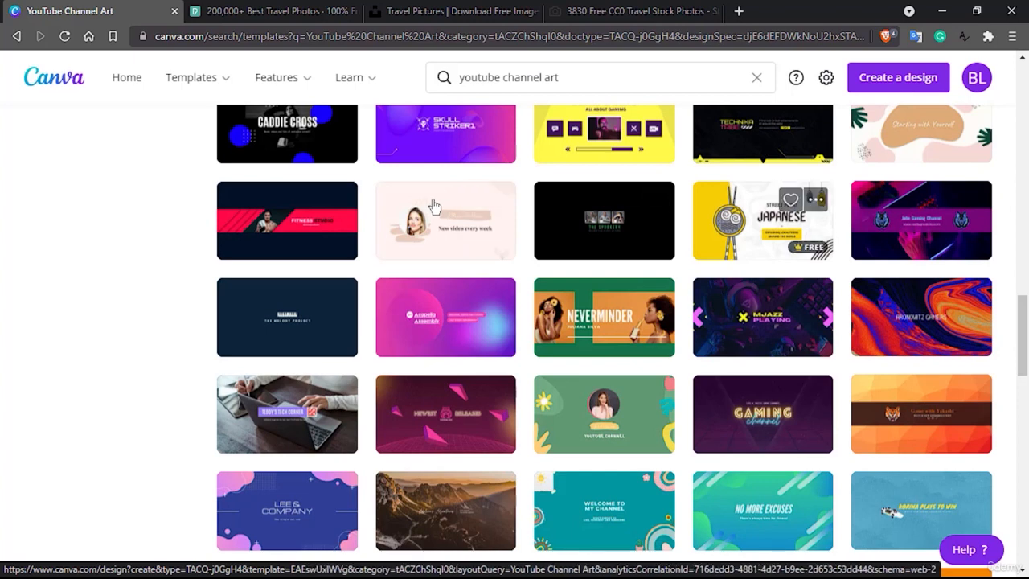
{"action": "scroll", "coordinate": [333, 292], "scroll_direction": "down", "scroll_amount": 3}
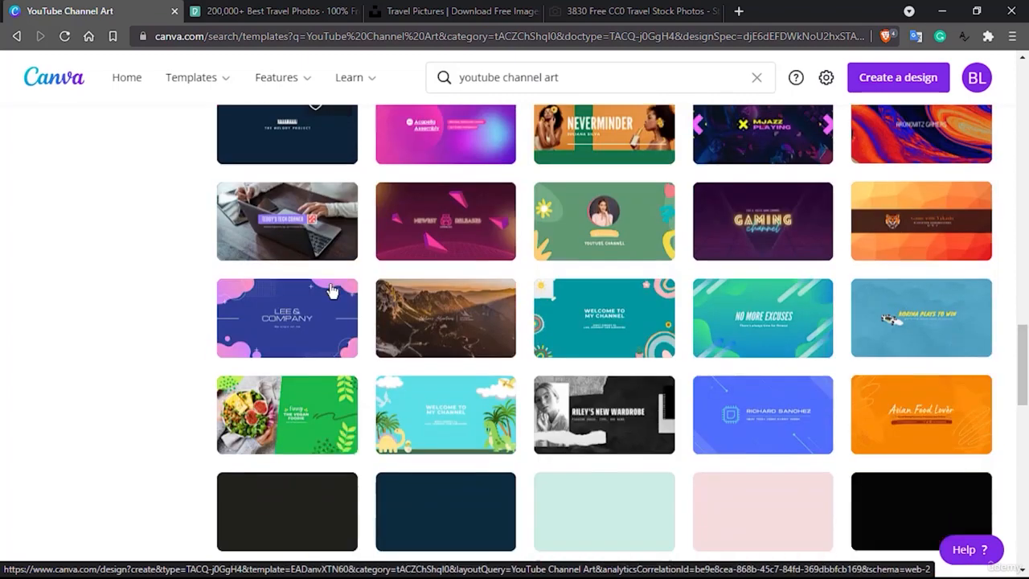
{"action": "scroll", "coordinate": [333, 291], "scroll_direction": "down", "scroll_amount": 3}
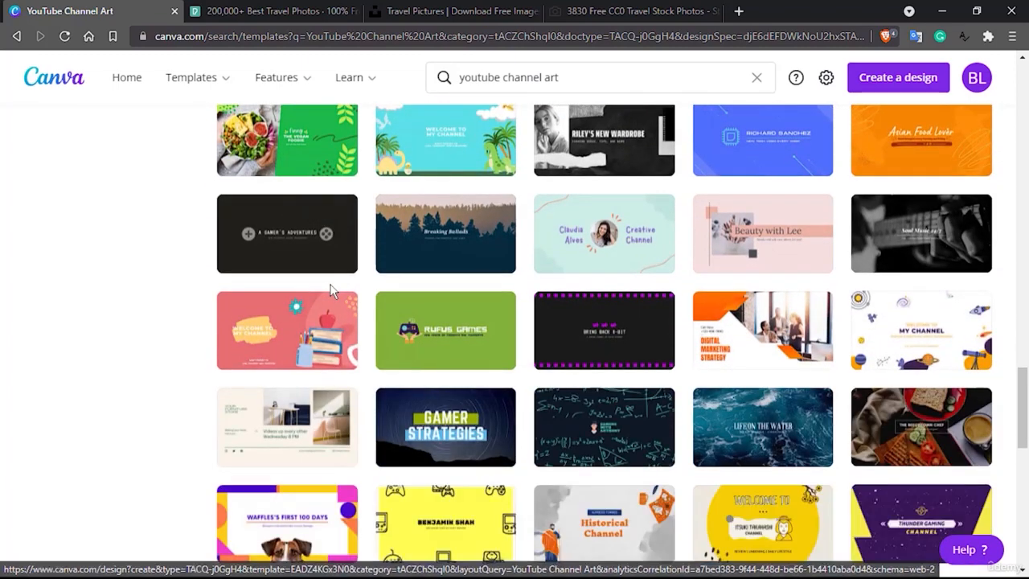
{"action": "scroll", "coordinate": [331, 291], "scroll_direction": "down", "scroll_amount": 2}
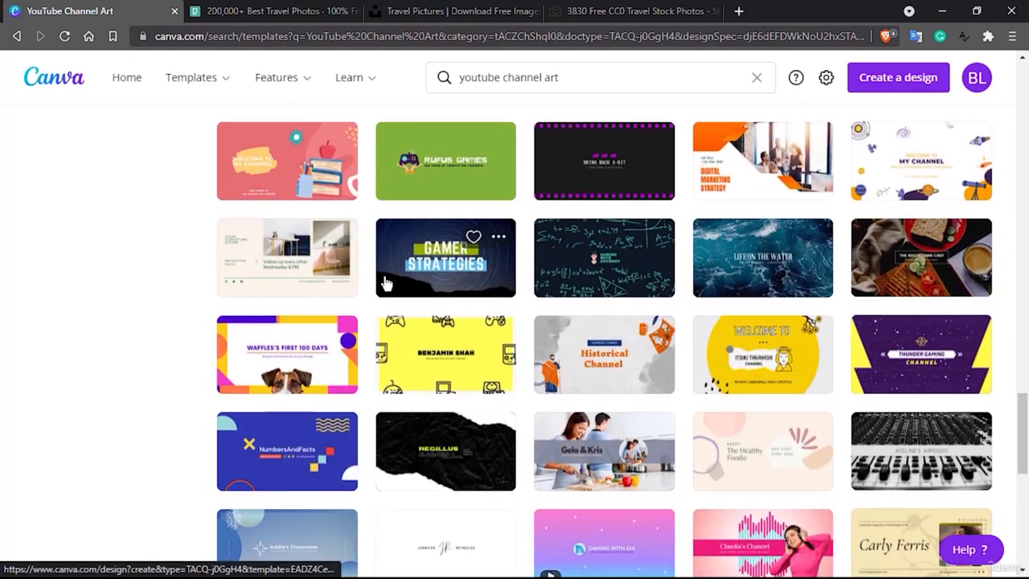
{"action": "scroll", "coordinate": [385, 281], "scroll_direction": "down", "scroll_amount": 3}
{"action": "scroll", "coordinate": [384, 283], "scroll_direction": "up", "scroll_amount": 10}
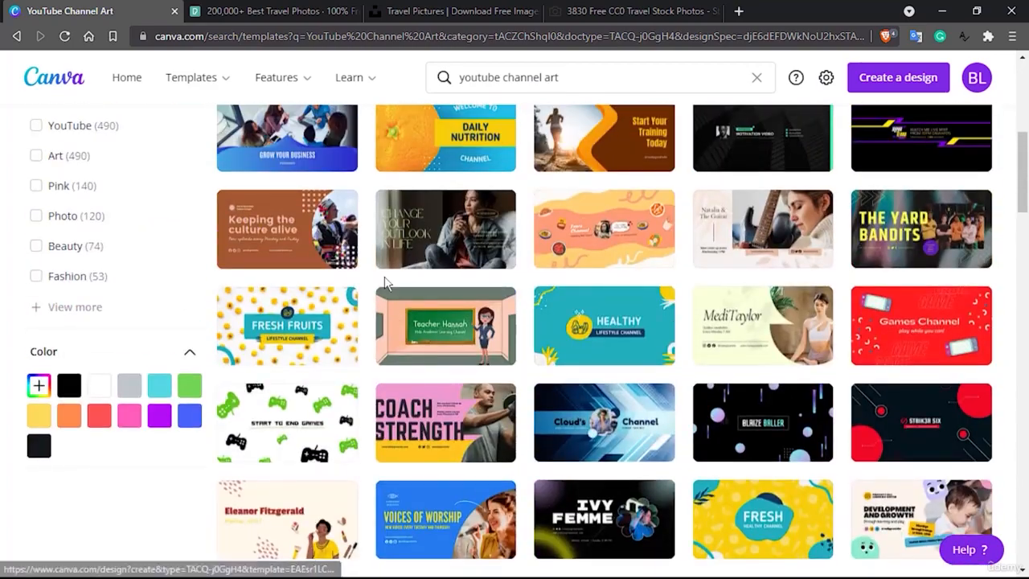
Find the "A Backpacker Abroad" template among the results and open it in a new browser tab.
{"action": "scroll", "coordinate": [384, 283], "scroll_direction": "down", "scroll_amount": 10}
{"action": "scroll", "coordinate": [385, 283], "scroll_direction": "down", "scroll_amount": 6}
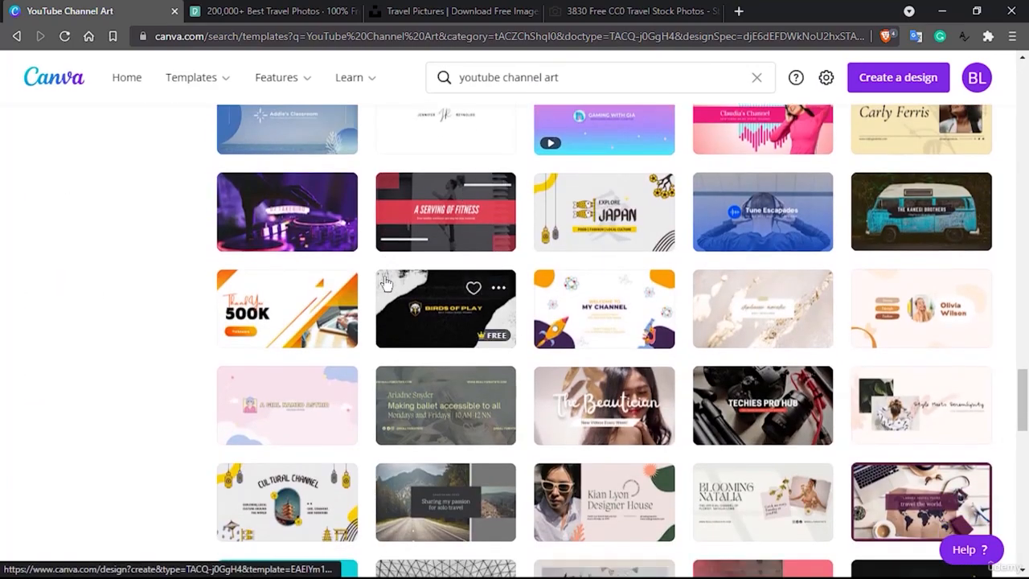
{"action": "scroll", "coordinate": [384, 283], "scroll_direction": "down", "scroll_amount": 4}
{"action": "scroll", "coordinate": [385, 283], "scroll_direction": "down", "scroll_amount": 3}
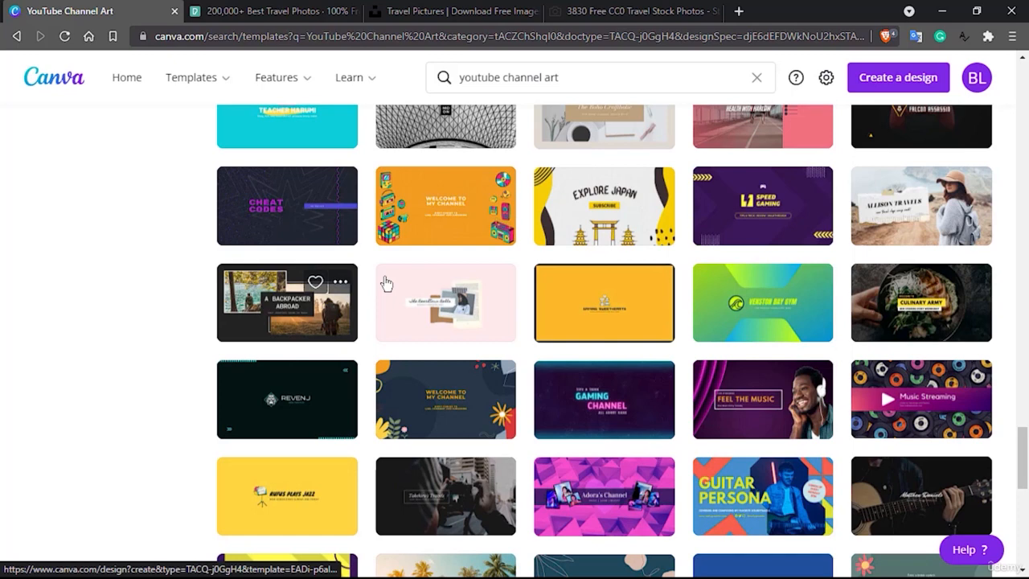
{"action": "right_click", "coordinate": [274, 304]}
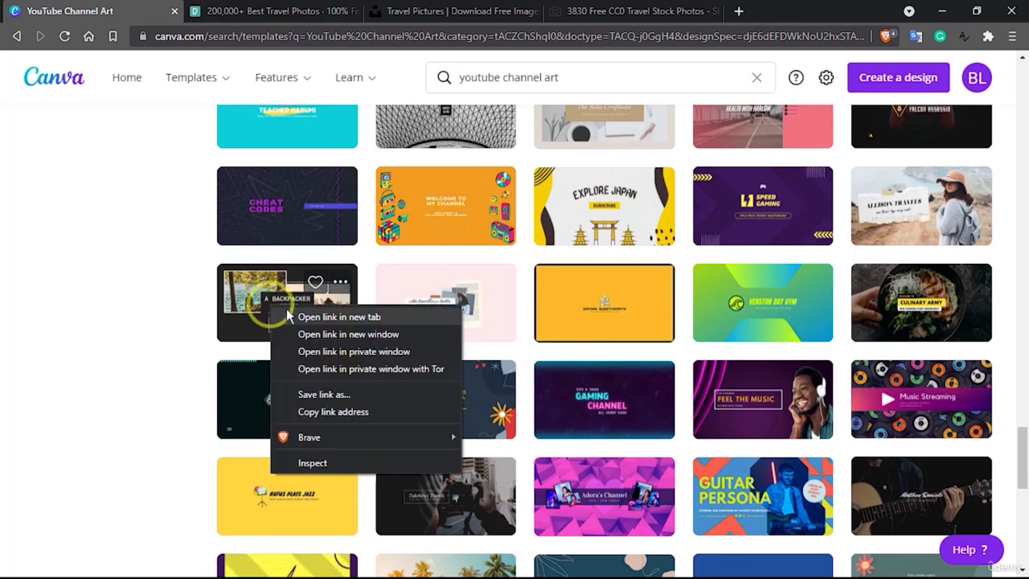
{"action": "left_click", "coordinate": [287, 310]}
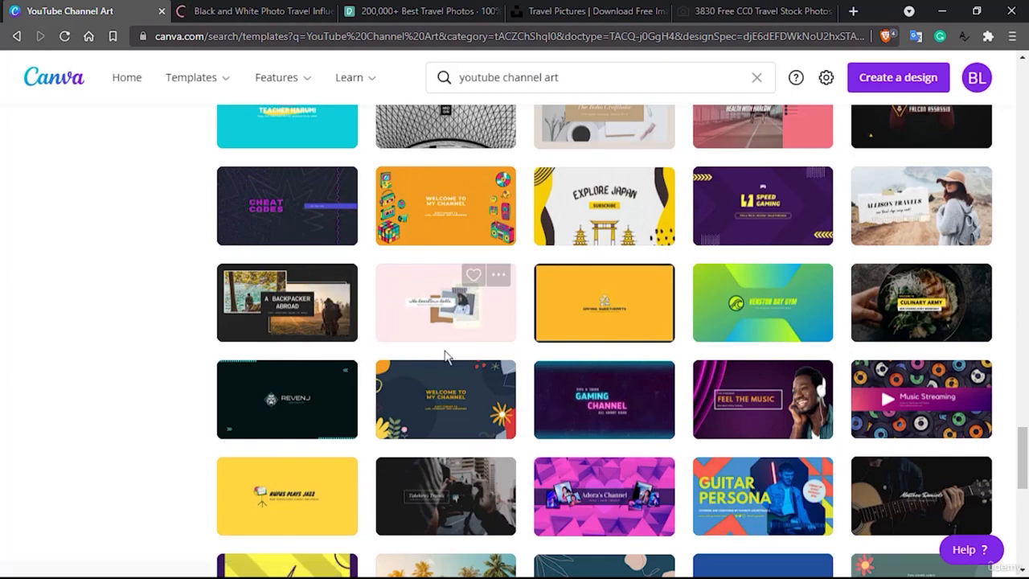
Filter the channel art templates by the Minimalist, Simple and Modern styles.
{"action": "scroll", "coordinate": [460, 361], "scroll_direction": "down", "scroll_amount": 1}
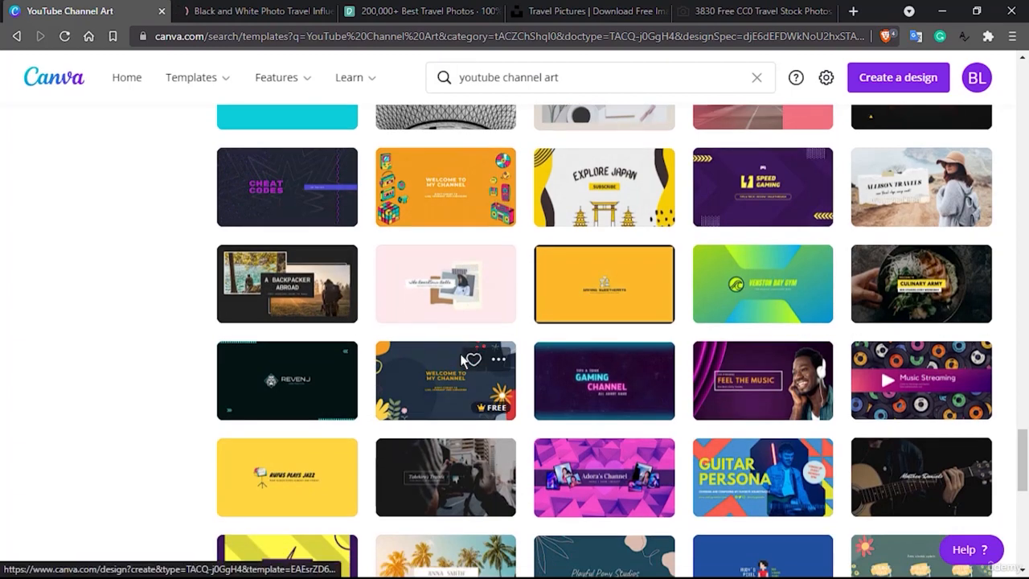
{"action": "scroll", "coordinate": [461, 361], "scroll_direction": "down", "scroll_amount": 3}
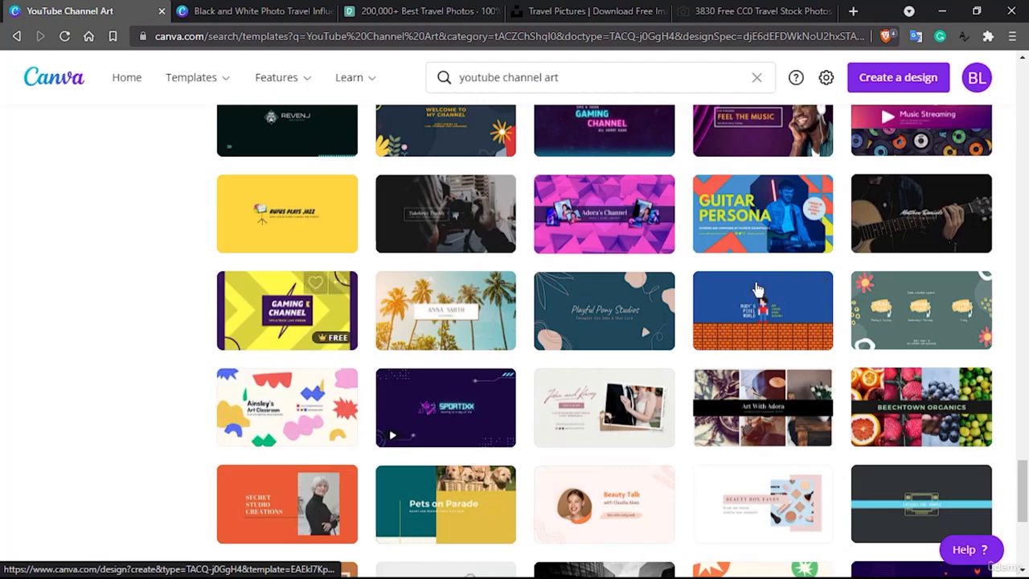
{"action": "scroll", "coordinate": [170, 268], "scroll_direction": "down", "scroll_amount": 5}
{"action": "scroll", "coordinate": [170, 268], "scroll_direction": "up", "scroll_amount": 15}
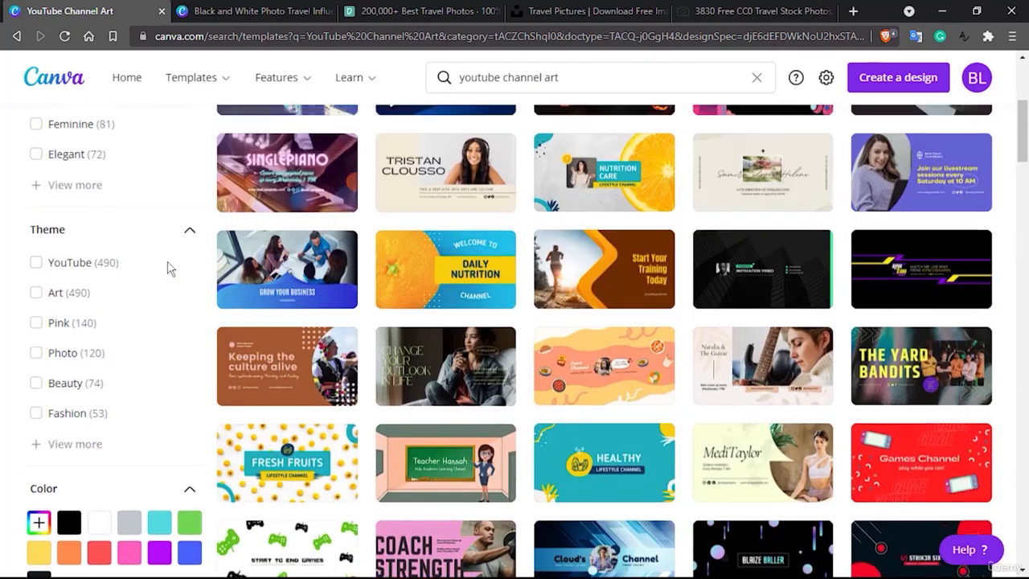
{"action": "scroll", "coordinate": [147, 251], "scroll_direction": "up", "scroll_amount": 3}
{"action": "left_click", "coordinate": [36, 168]}
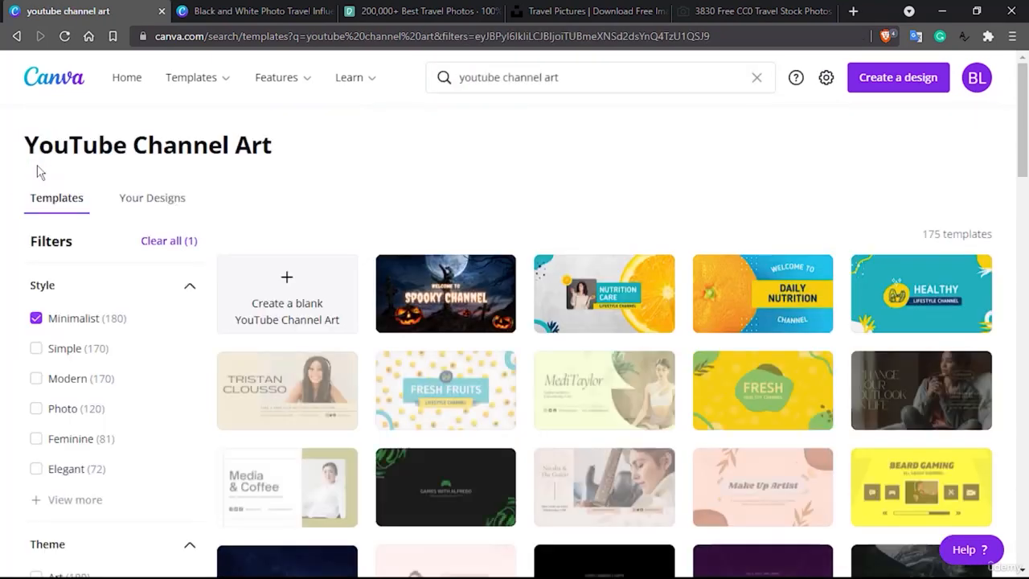
{"action": "left_click", "coordinate": [37, 348]}
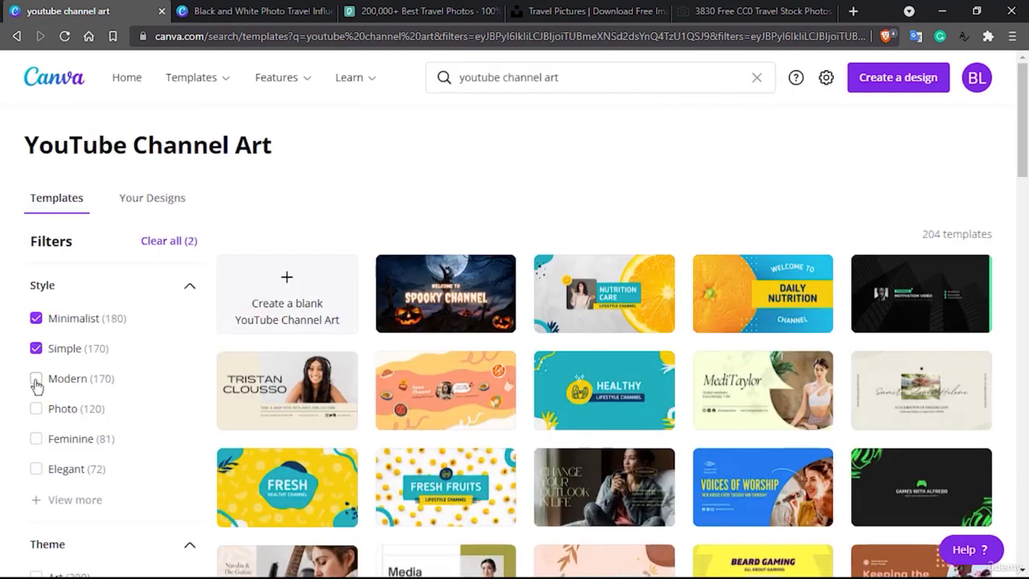
{"action": "left_click", "coordinate": [37, 379]}
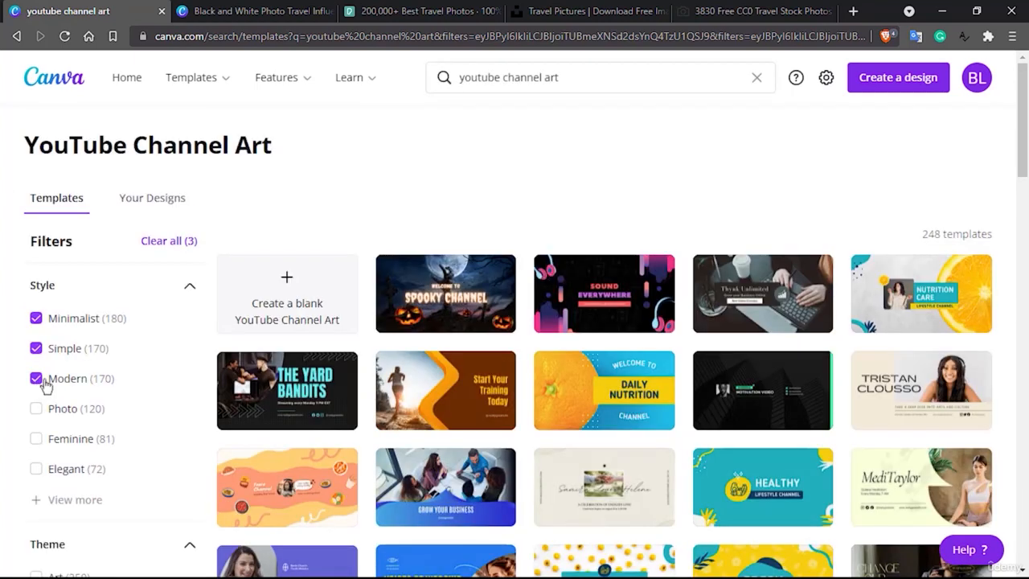
Open the travel template showing a woman in a hat with a backpack, and switch to the "A Backpacker Abroad" design.
{"action": "scroll", "coordinate": [333, 327], "scroll_direction": "down", "scroll_amount": 2}
{"action": "scroll", "coordinate": [333, 327], "scroll_direction": "down", "scroll_amount": 3}
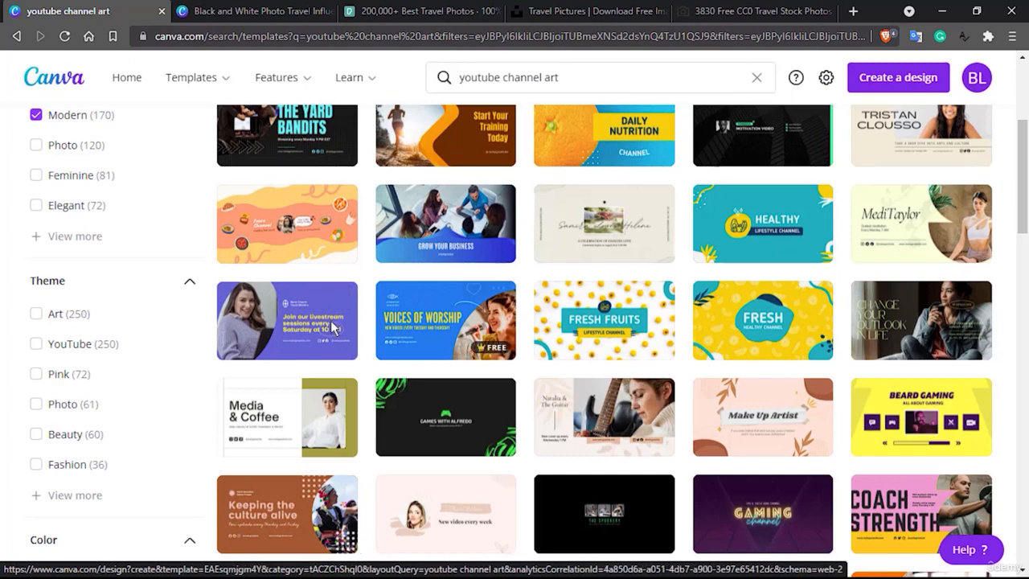
{"action": "scroll", "coordinate": [333, 326], "scroll_direction": "down", "scroll_amount": 3}
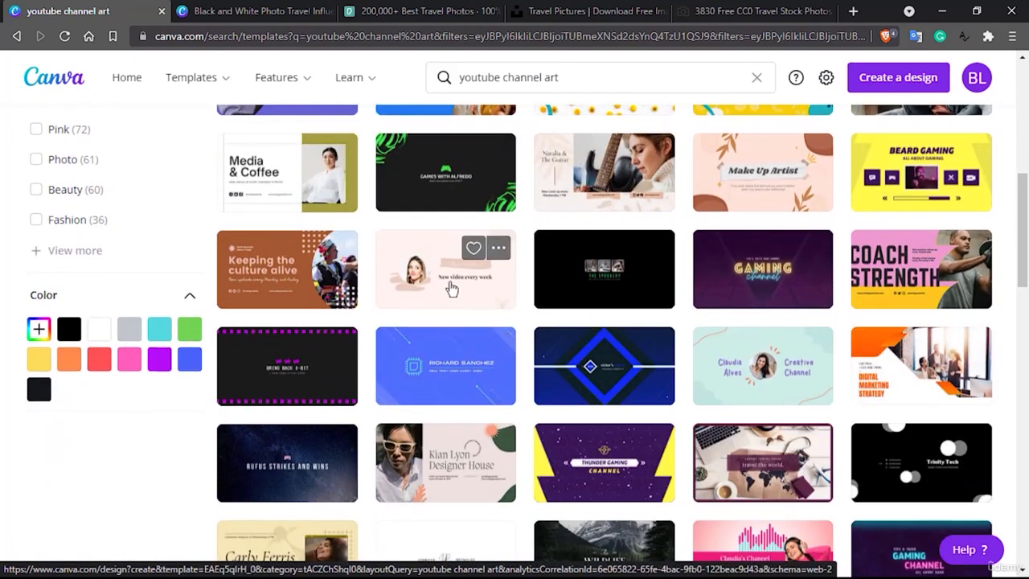
{"action": "scroll", "coordinate": [458, 286], "scroll_direction": "down", "scroll_amount": 1}
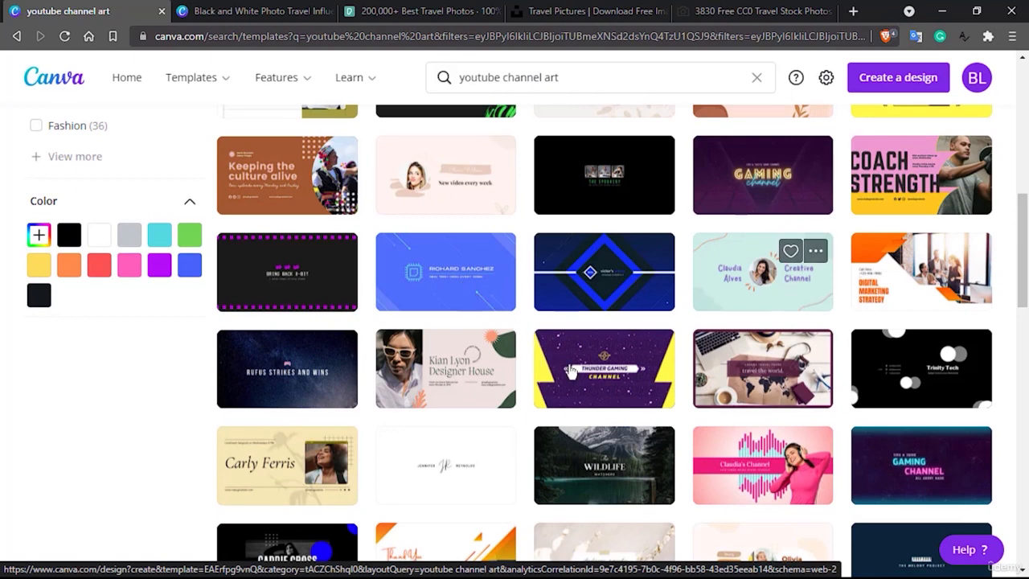
{"action": "scroll", "coordinate": [570, 372], "scroll_direction": "down", "scroll_amount": 2}
{"action": "scroll", "coordinate": [569, 372], "scroll_direction": "down", "scroll_amount": 3}
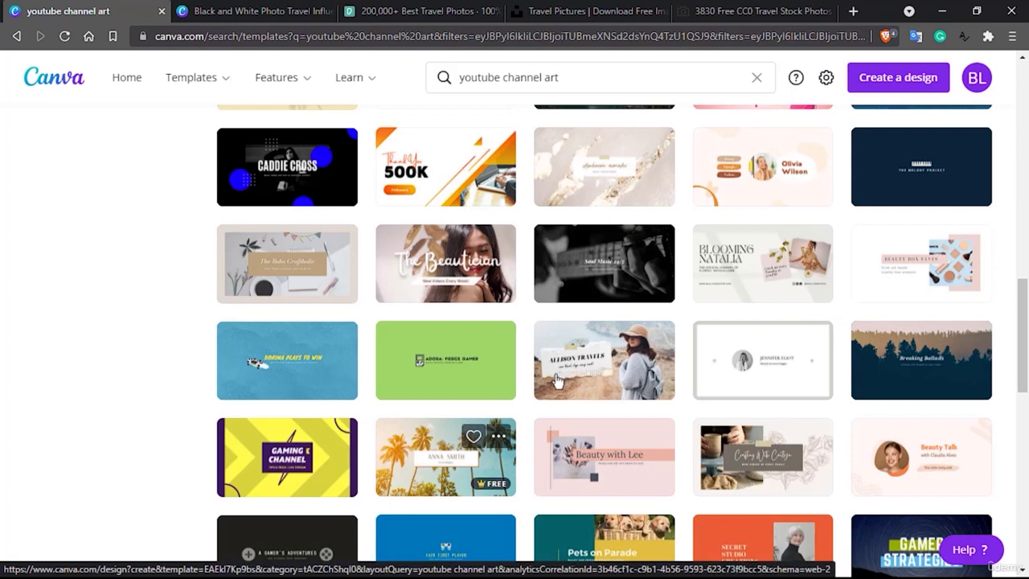
{"action": "mouse_move", "coordinate": [532, 399]}
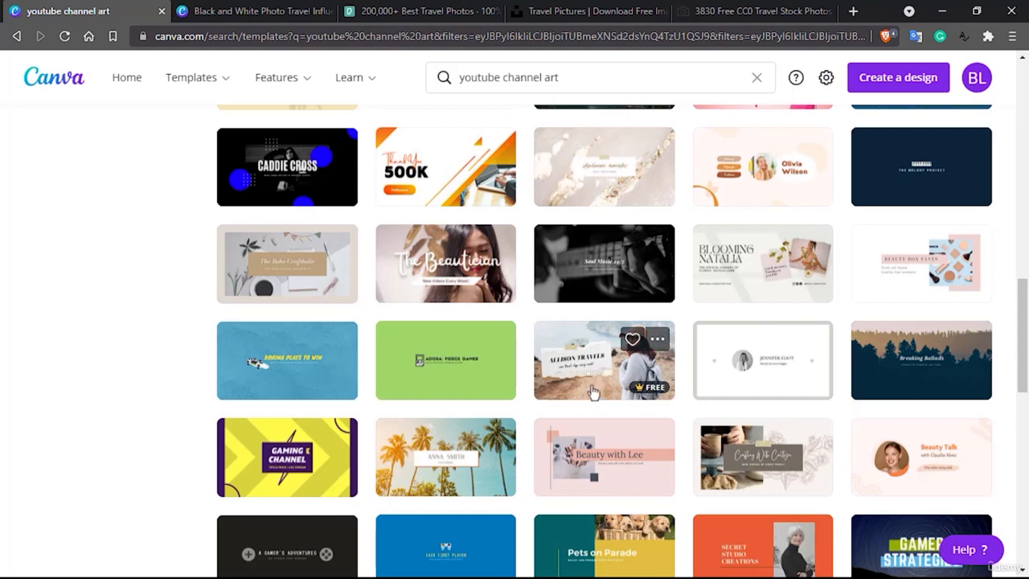
{"action": "scroll", "coordinate": [609, 391], "scroll_direction": "down", "scroll_amount": 2}
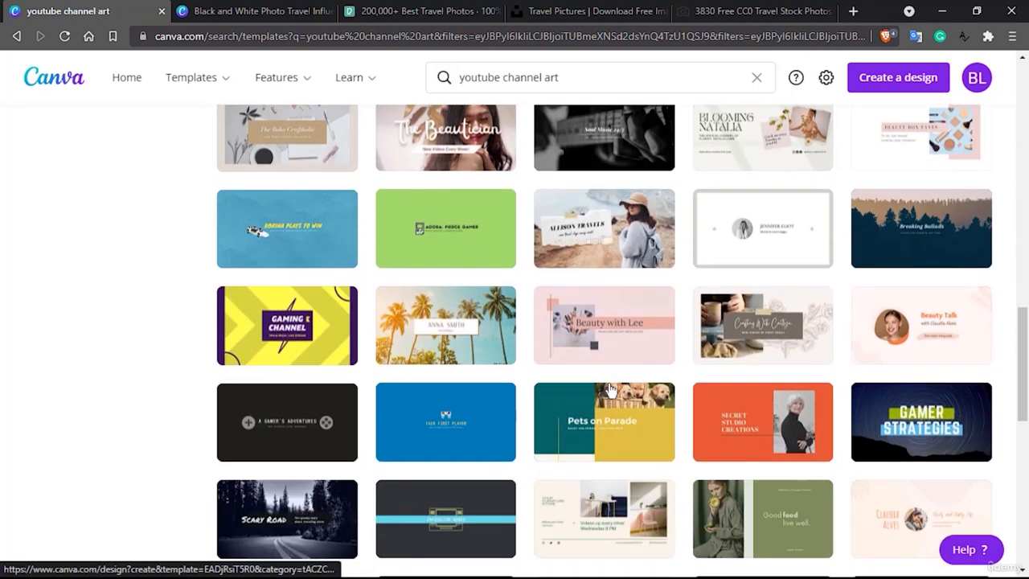
{"action": "scroll", "coordinate": [552, 427], "scroll_direction": "down", "scroll_amount": 1}
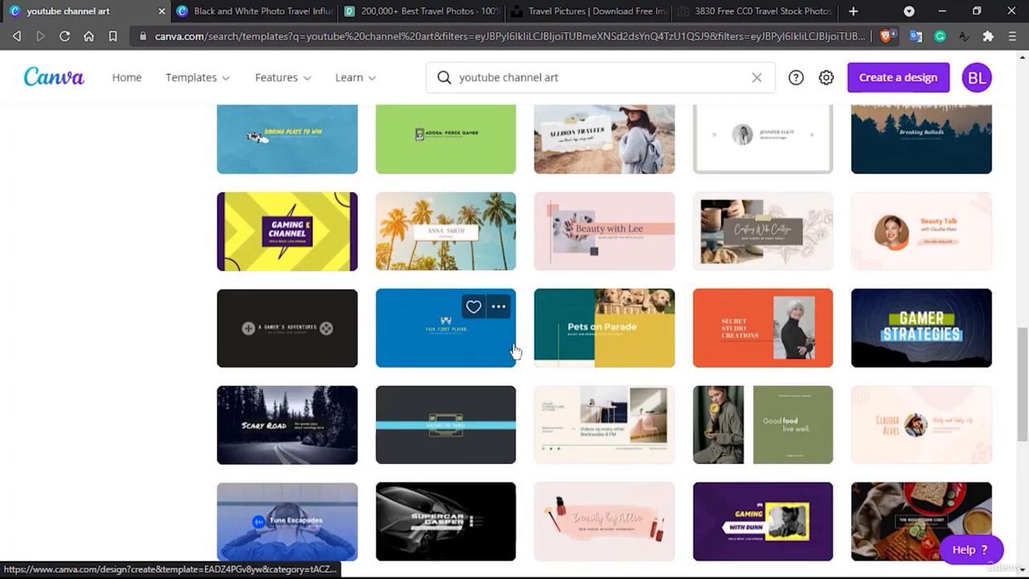
{"action": "scroll", "coordinate": [514, 351], "scroll_direction": "up", "scroll_amount": 1}
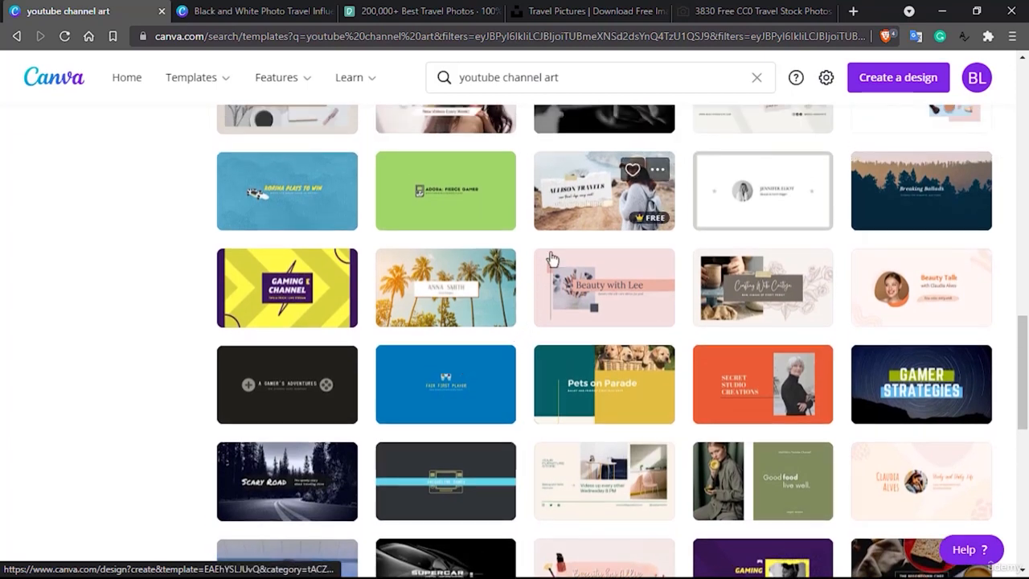
{"action": "left_click", "coordinate": [574, 203]}
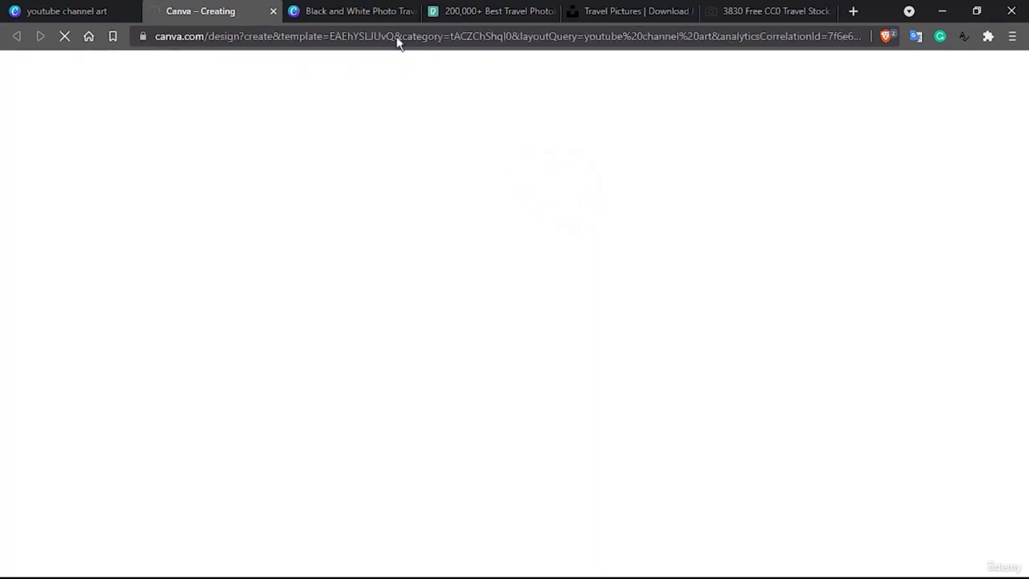
{"action": "left_click", "coordinate": [368, 12]}
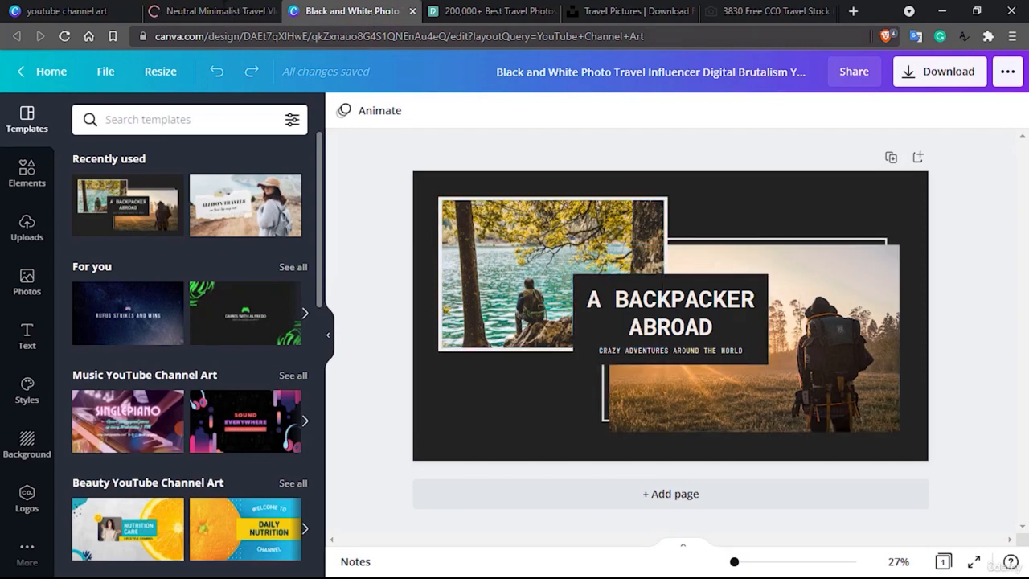
Select the background photo in the Neutral Minimalist Travel Vlogger design and browse the Pexels travel photos for a possible replacement.
{"action": "left_click", "coordinate": [224, 11]}
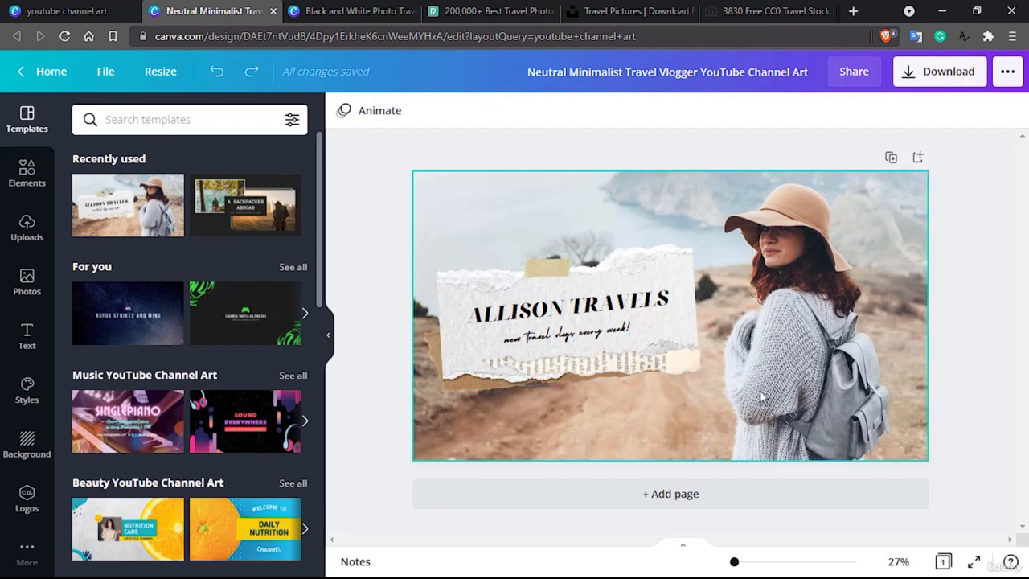
{"action": "left_click", "coordinate": [790, 231]}
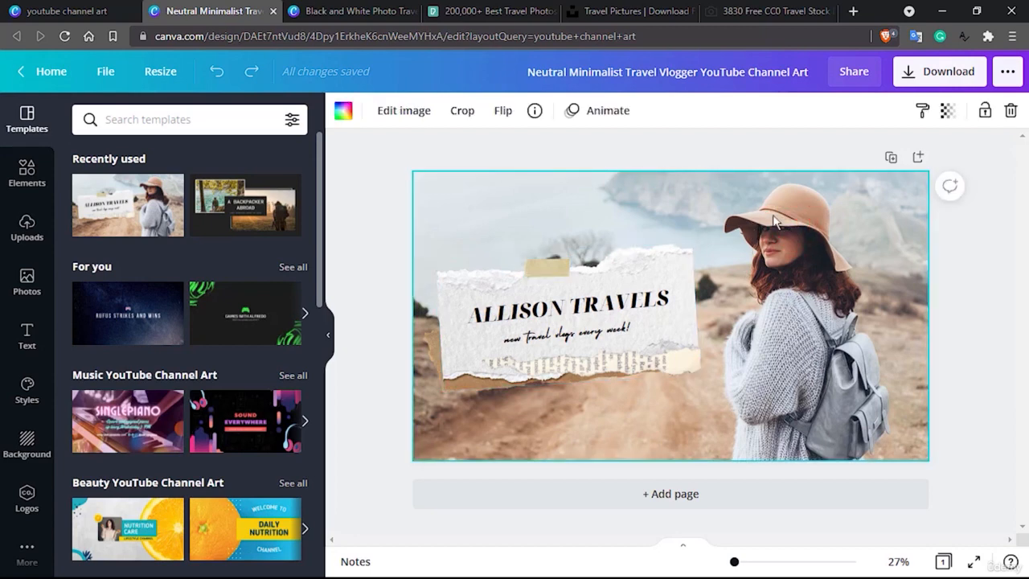
{"action": "left_click", "coordinate": [490, 12]}
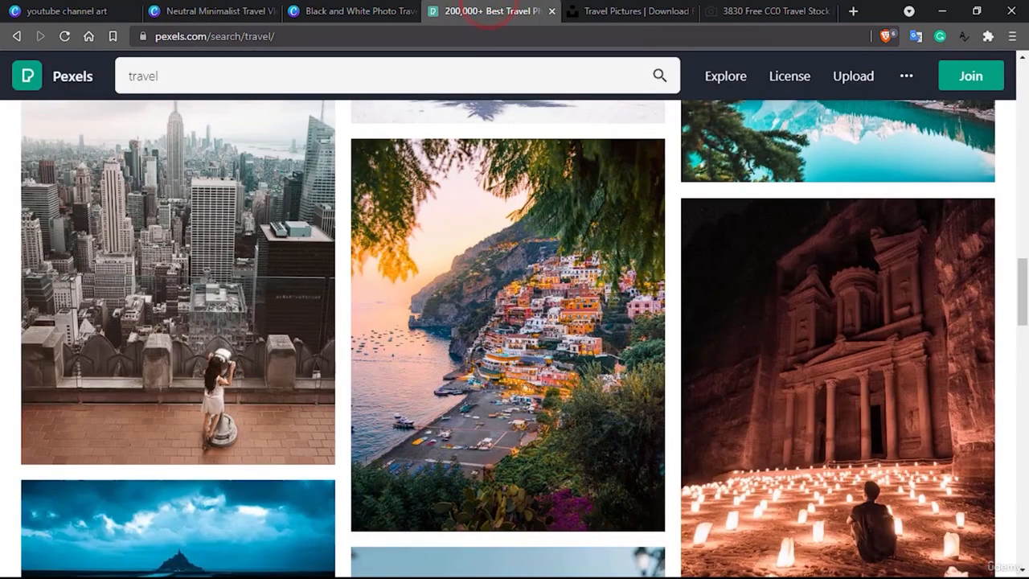
{"action": "scroll", "coordinate": [486, 300], "scroll_direction": "up", "scroll_amount": 10}
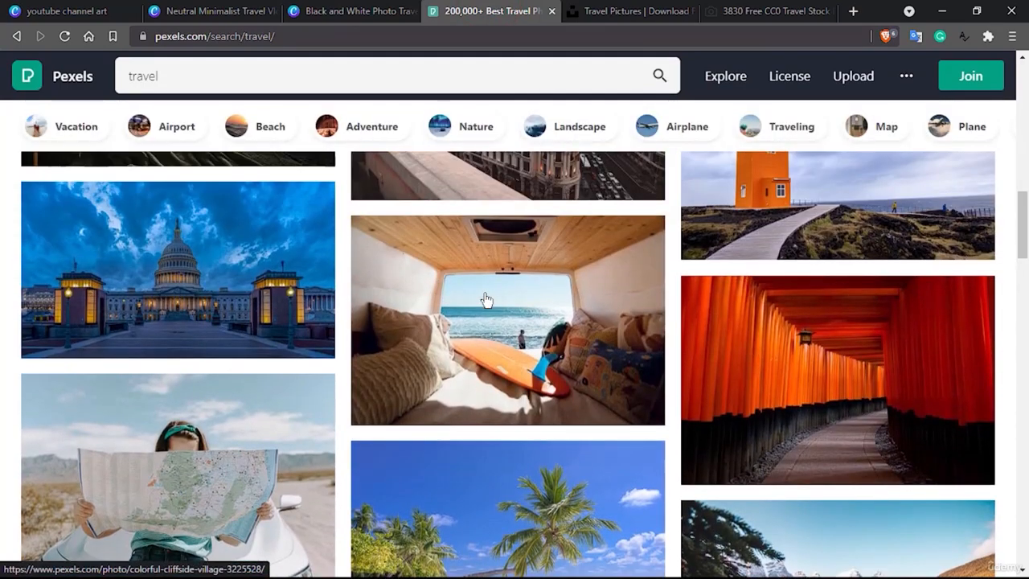
{"action": "scroll", "coordinate": [487, 300], "scroll_direction": "up", "scroll_amount": 5}
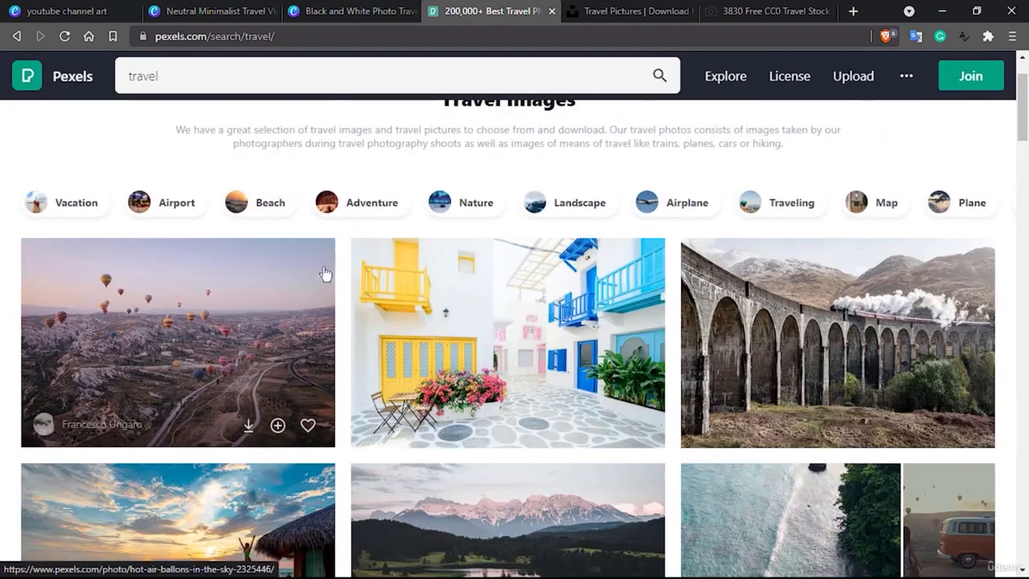
{"action": "scroll", "coordinate": [326, 271], "scroll_direction": "up", "scroll_amount": 1}
{"action": "scroll", "coordinate": [323, 271], "scroll_direction": "down", "scroll_amount": 2}
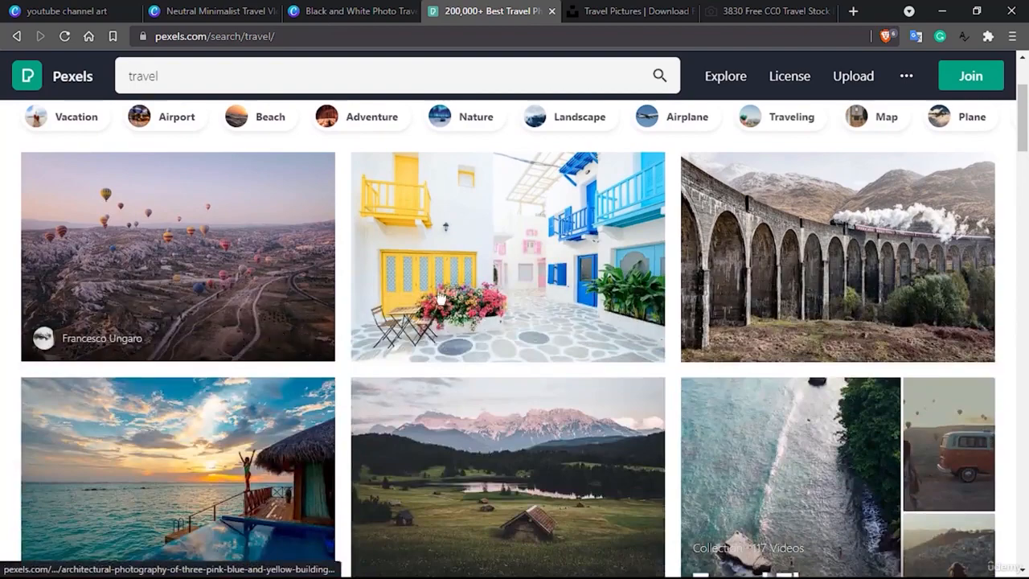
{"action": "scroll", "coordinate": [437, 296], "scroll_direction": "down", "scroll_amount": 3}
{"action": "scroll", "coordinate": [439, 298], "scroll_direction": "down", "scroll_amount": 3}
{"action": "scroll", "coordinate": [438, 297], "scroll_direction": "up", "scroll_amount": 6}
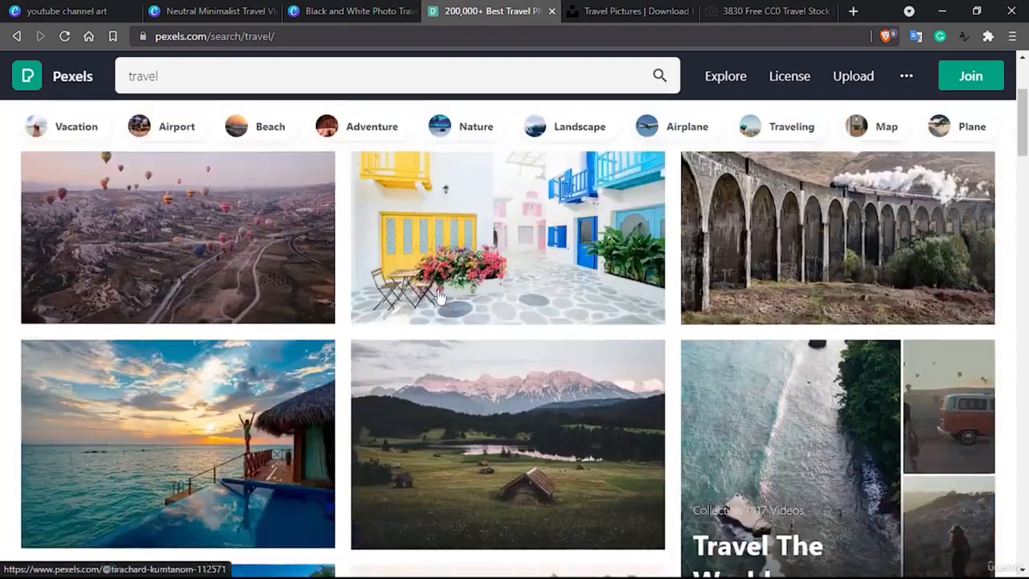
{"action": "scroll", "coordinate": [393, 262], "scroll_direction": "down", "scroll_amount": 7}
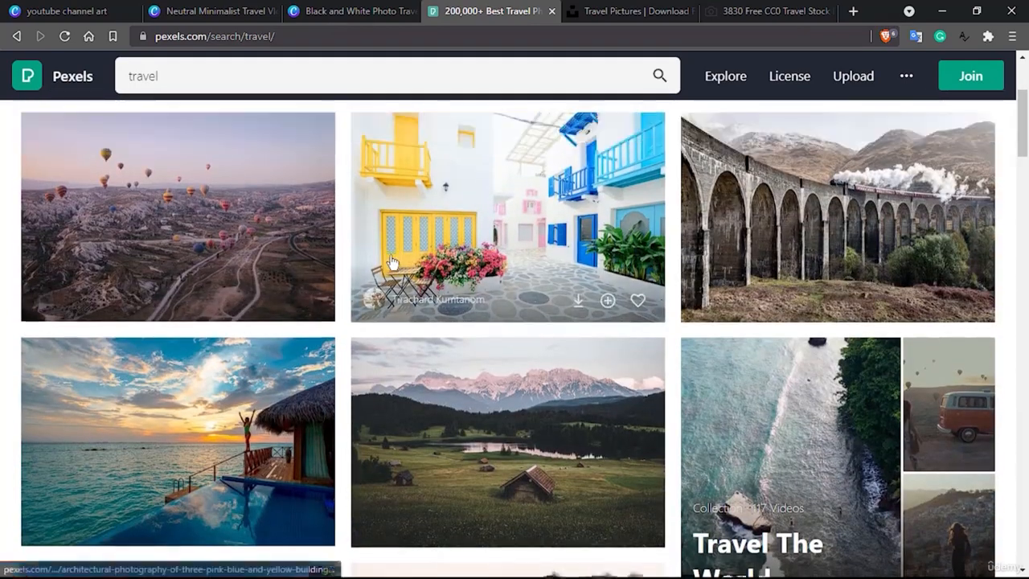
{"action": "scroll", "coordinate": [393, 262], "scroll_direction": "down", "scroll_amount": 9}
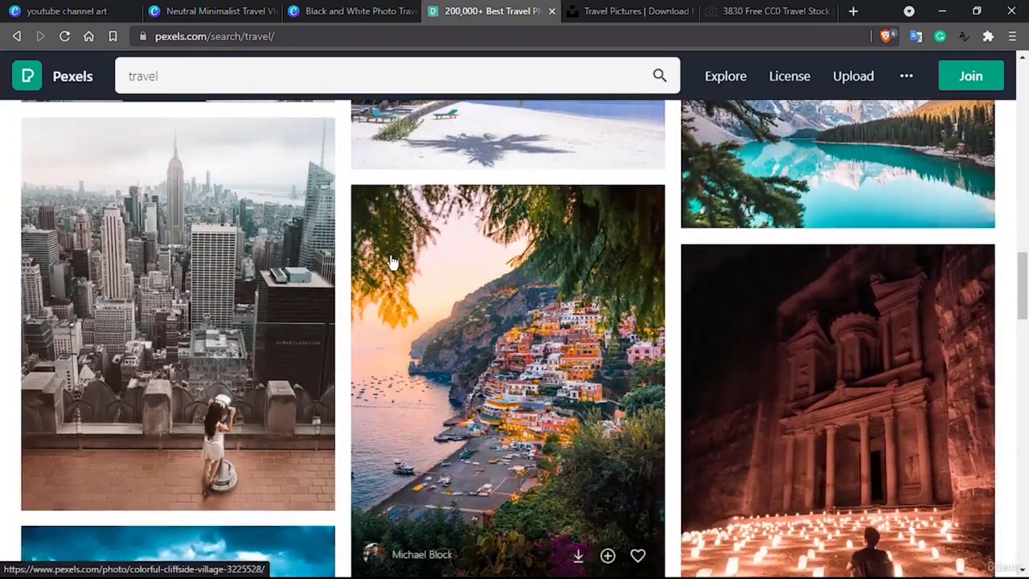
{"action": "scroll", "coordinate": [392, 262], "scroll_direction": "down", "scroll_amount": 3}
{"action": "scroll", "coordinate": [392, 262], "scroll_direction": "down", "scroll_amount": 2}
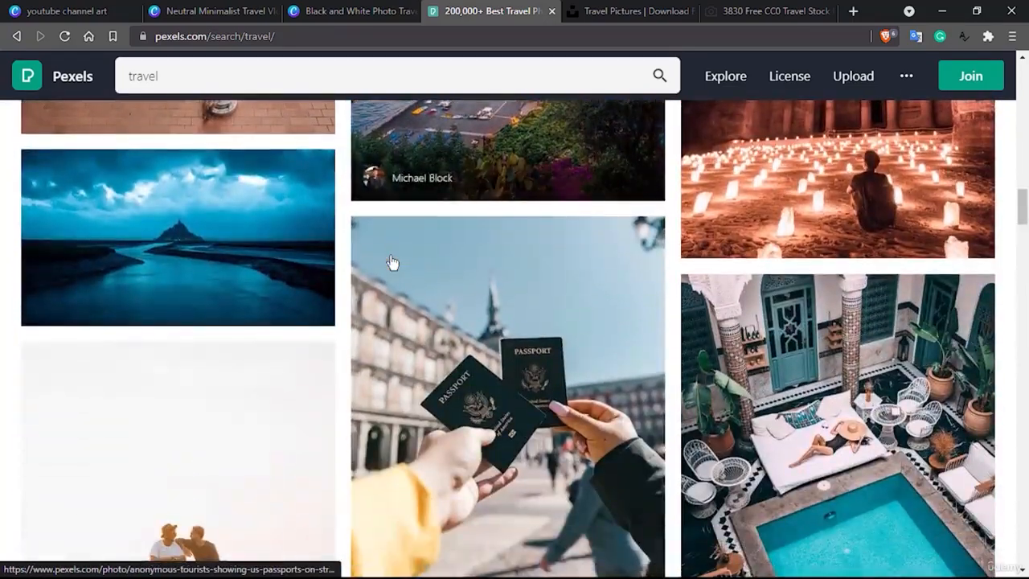
{"action": "scroll", "coordinate": [392, 263], "scroll_direction": "up", "scroll_amount": 3}
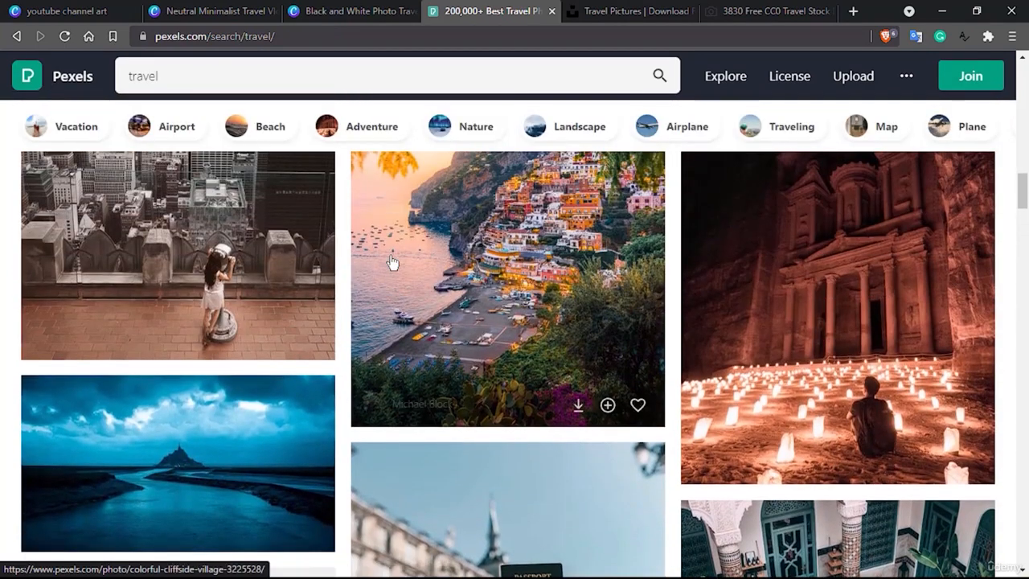
Compare the Neutral Minimalist Travel Vlogger design with the Pexels travel photos and examine further results for a suitable background image.
{"action": "left_click", "coordinate": [192, 10]}
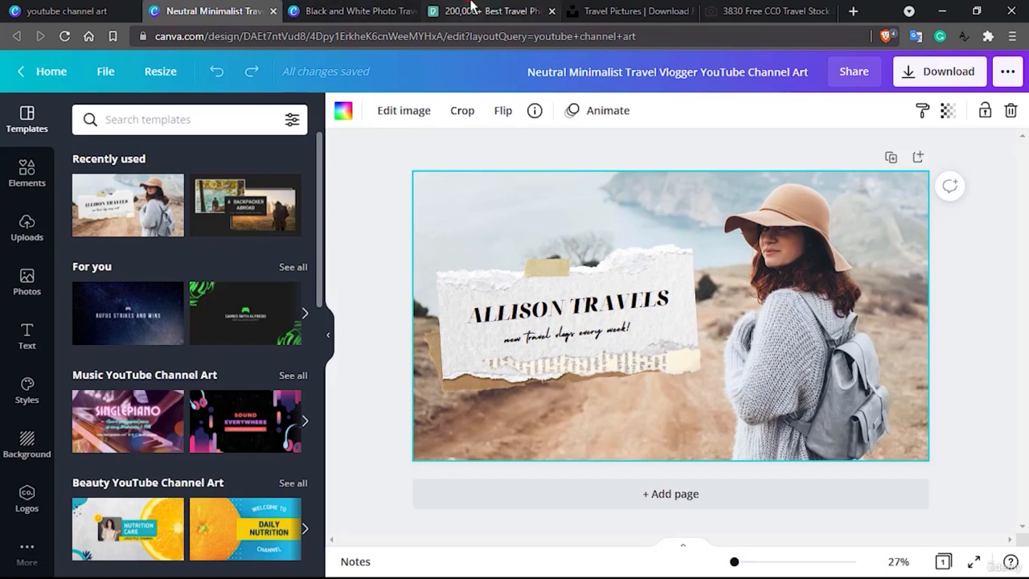
{"action": "left_click", "coordinate": [454, 10]}
{"action": "left_click", "coordinate": [209, 10]}
{"action": "left_click", "coordinate": [486, 10]}
{"action": "scroll", "coordinate": [539, 356], "scroll_direction": "down", "scroll_amount": 3}
{"action": "scroll", "coordinate": [545, 393], "scroll_direction": "down", "scroll_amount": 1}
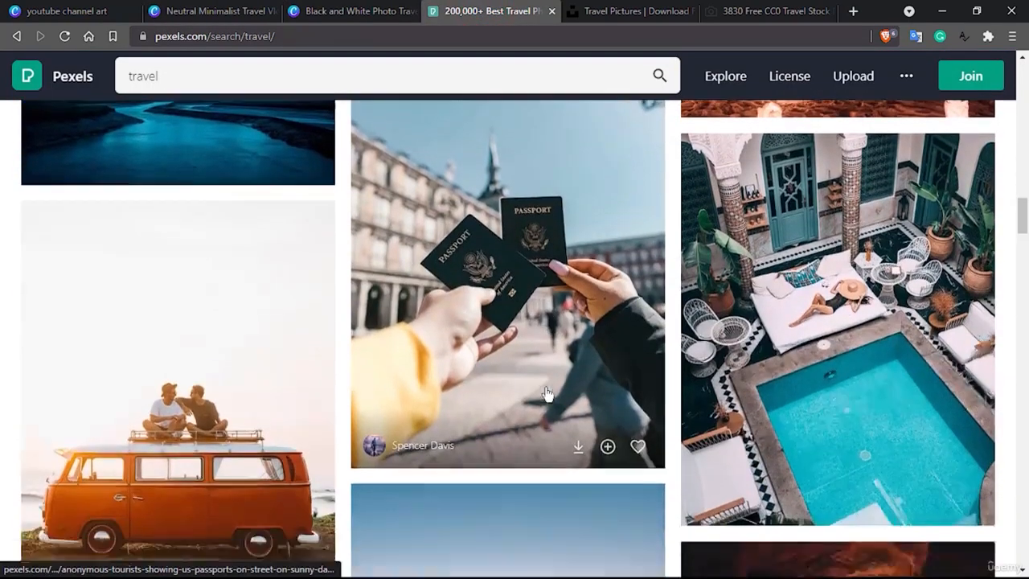
{"action": "scroll", "coordinate": [546, 393], "scroll_direction": "down", "scroll_amount": 4}
{"action": "scroll", "coordinate": [546, 392], "scroll_direction": "up", "scroll_amount": 1}
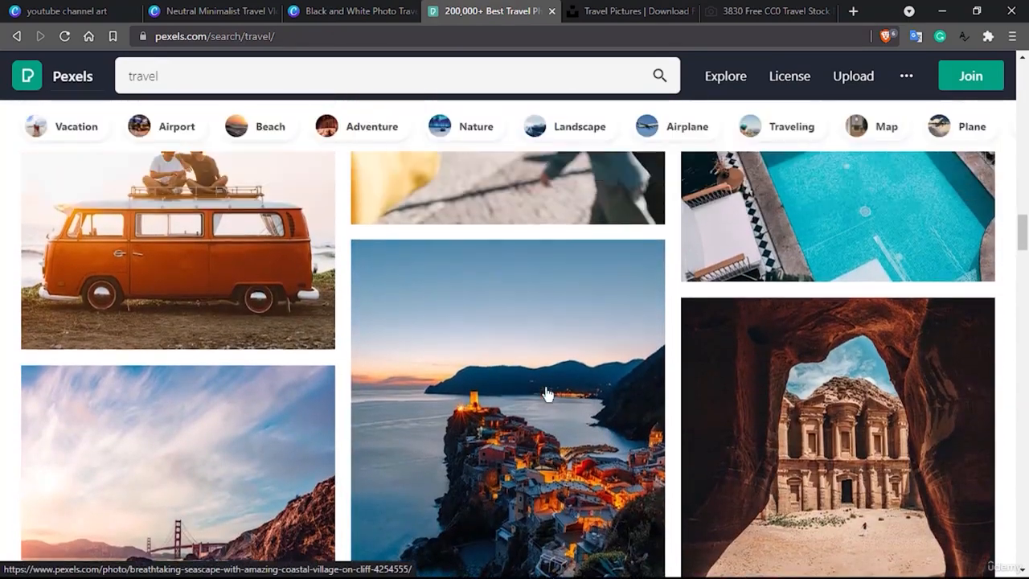
{"action": "scroll", "coordinate": [545, 392], "scroll_direction": "up", "scroll_amount": 1}
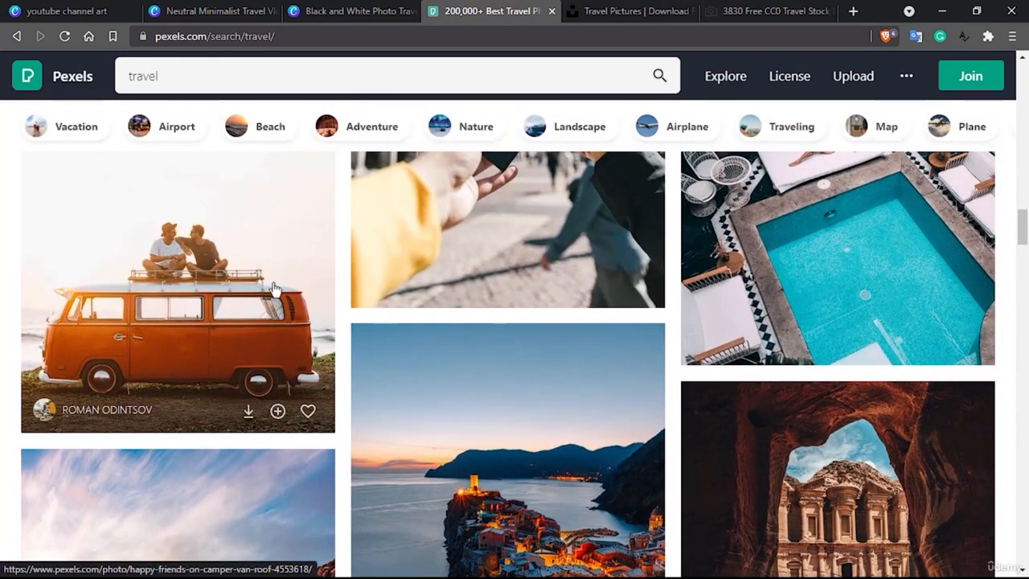
{"action": "scroll", "coordinate": [204, 262], "scroll_direction": "down", "scroll_amount": 8}
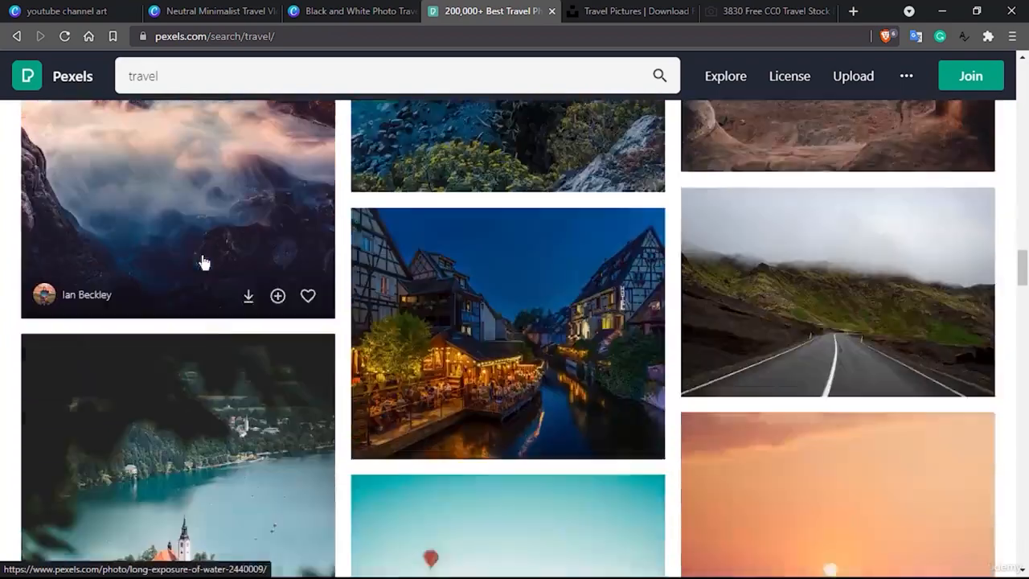
{"action": "scroll", "coordinate": [203, 262], "scroll_direction": "down", "scroll_amount": 3}
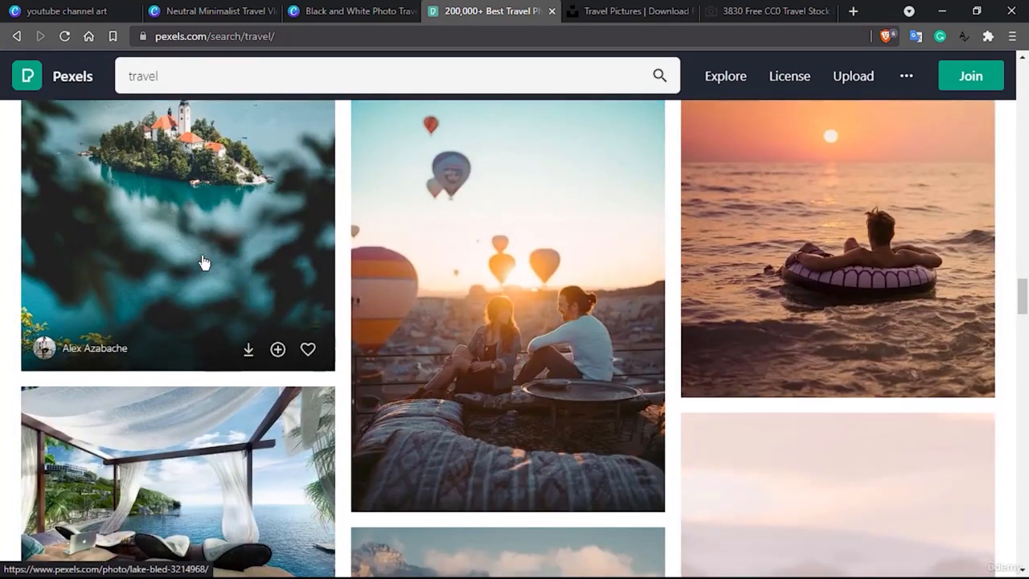
{"action": "scroll", "coordinate": [203, 262], "scroll_direction": "down", "scroll_amount": 5}
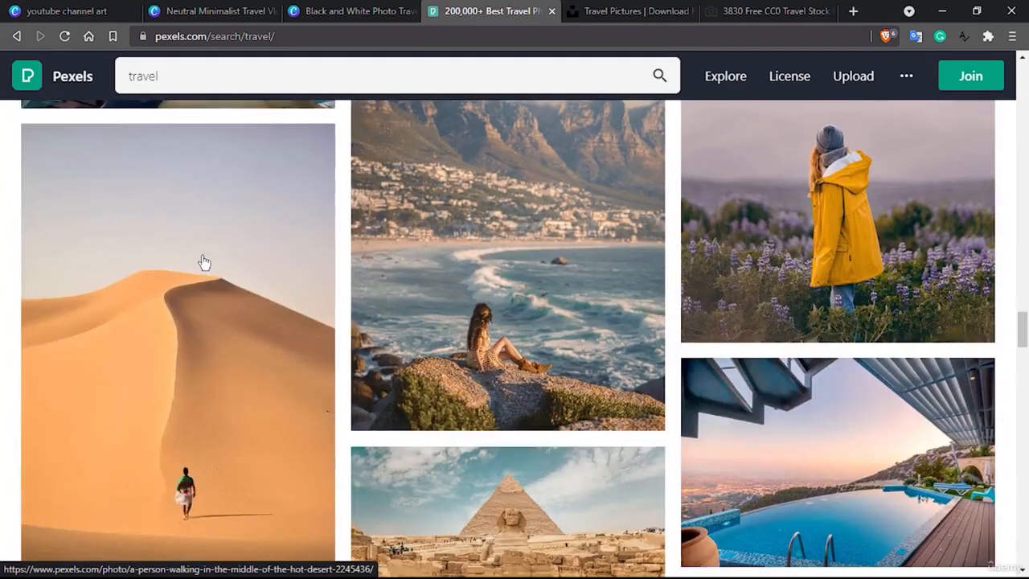
{"action": "scroll", "coordinate": [203, 262], "scroll_direction": "down", "scroll_amount": 5}
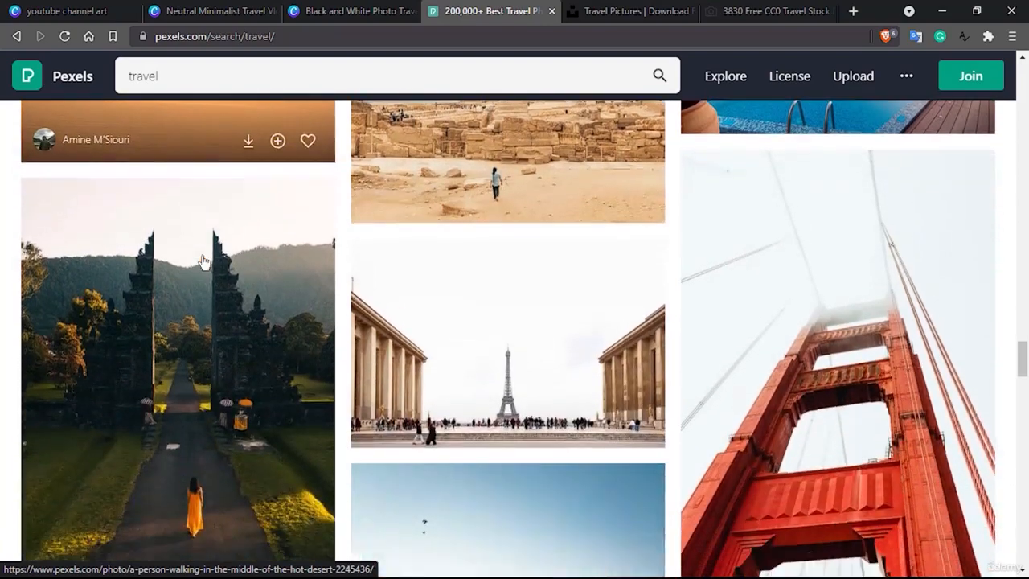
Switch to the Unsplash travel results and look through the photos for images that could suit the banner.
{"action": "left_click", "coordinate": [595, 11]}
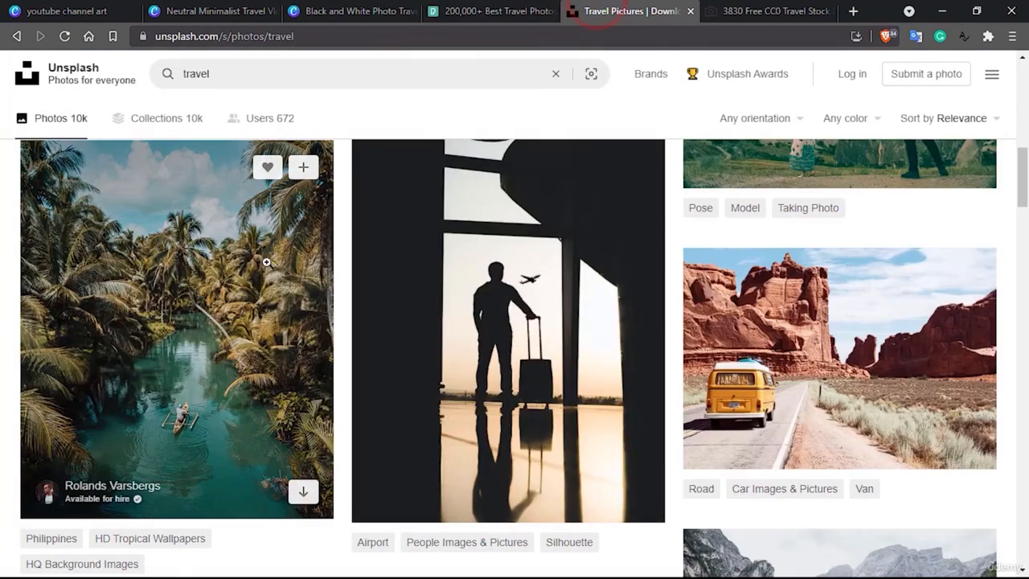
{"action": "scroll", "coordinate": [266, 262], "scroll_direction": "up", "scroll_amount": 10}
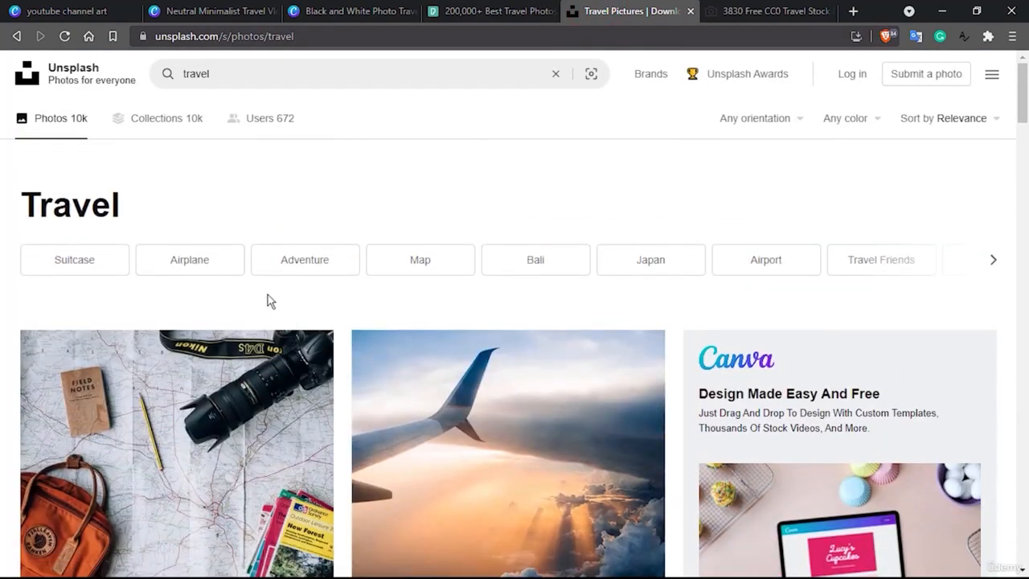
{"action": "scroll", "coordinate": [270, 354], "scroll_direction": "down", "scroll_amount": 15}
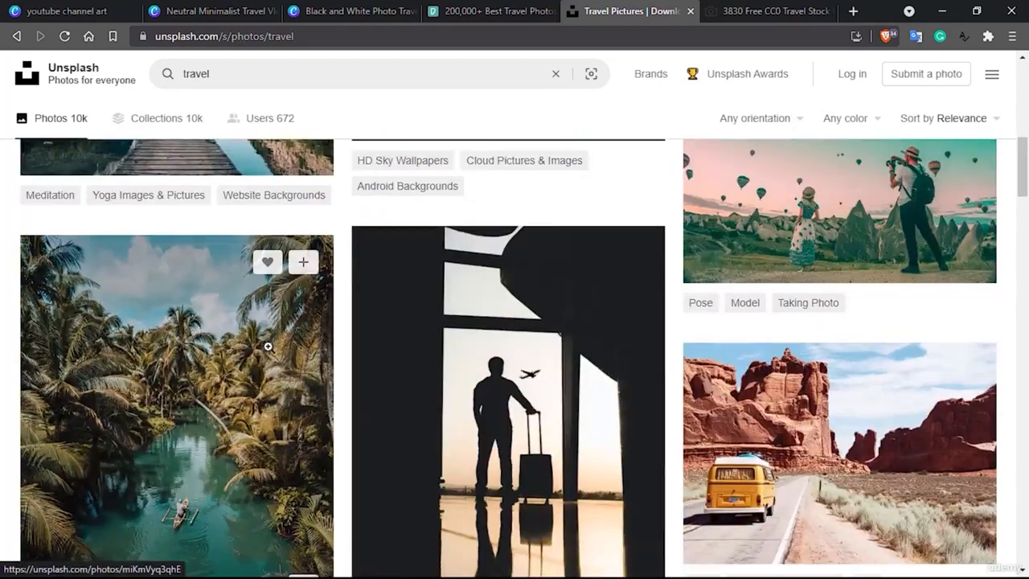
{"action": "scroll", "coordinate": [268, 346], "scroll_direction": "down", "scroll_amount": 4}
{"action": "scroll", "coordinate": [268, 342], "scroll_direction": "up", "scroll_amount": 4}
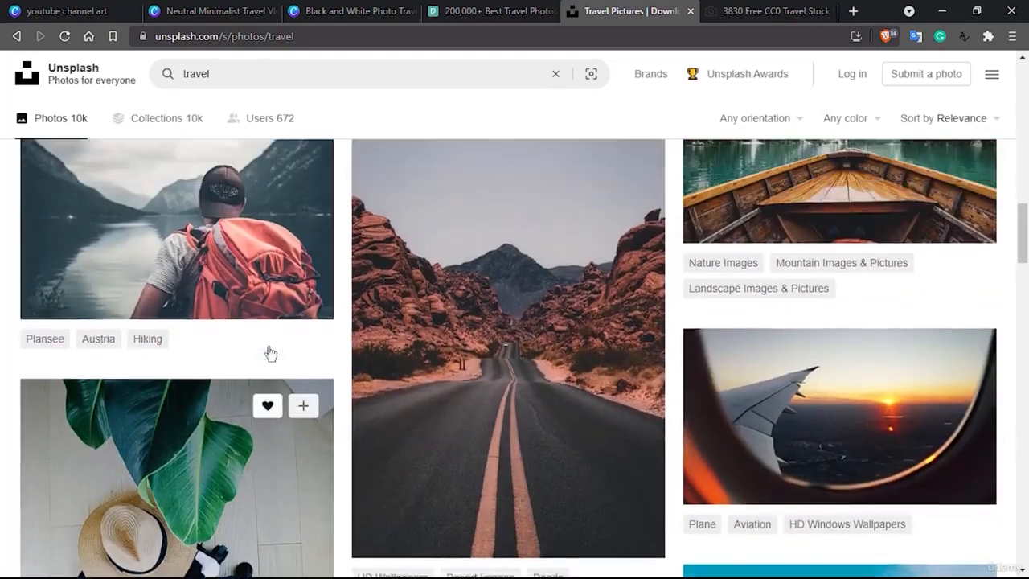
{"action": "mouse_move", "coordinate": [268, 349]}
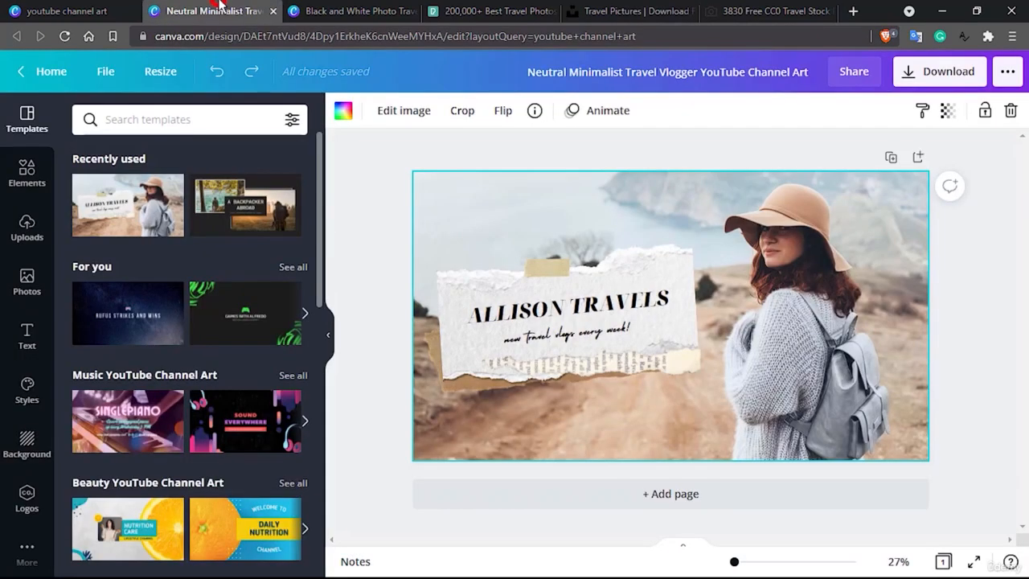
Check the Neutral Minimalist Travel Vlogger design again and examine more Unsplash travel photos against it.
{"action": "left_click", "coordinate": [215, 11]}
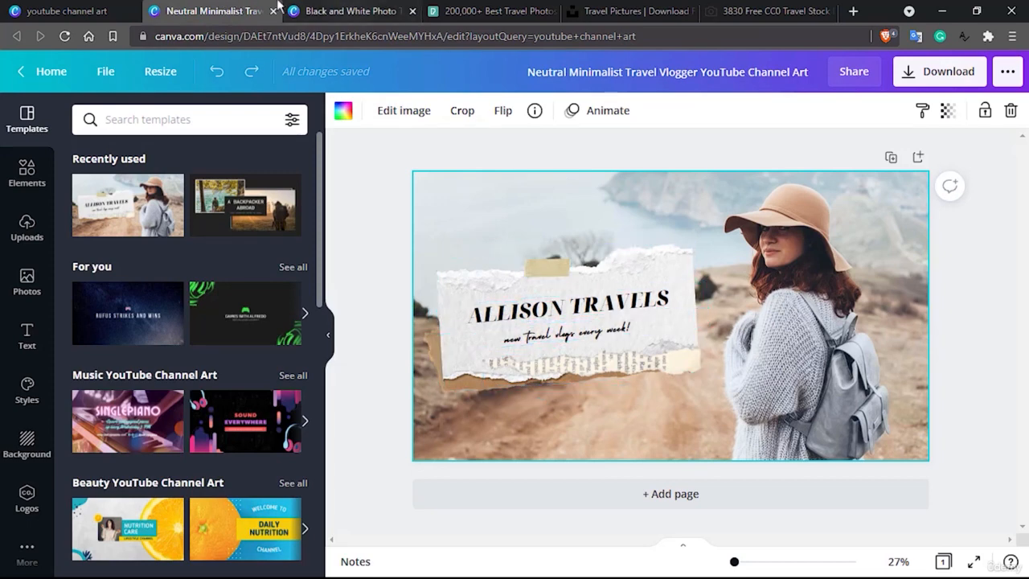
{"action": "left_click", "coordinate": [585, 7]}
{"action": "scroll", "coordinate": [487, 329], "scroll_direction": "down", "scroll_amount": 7}
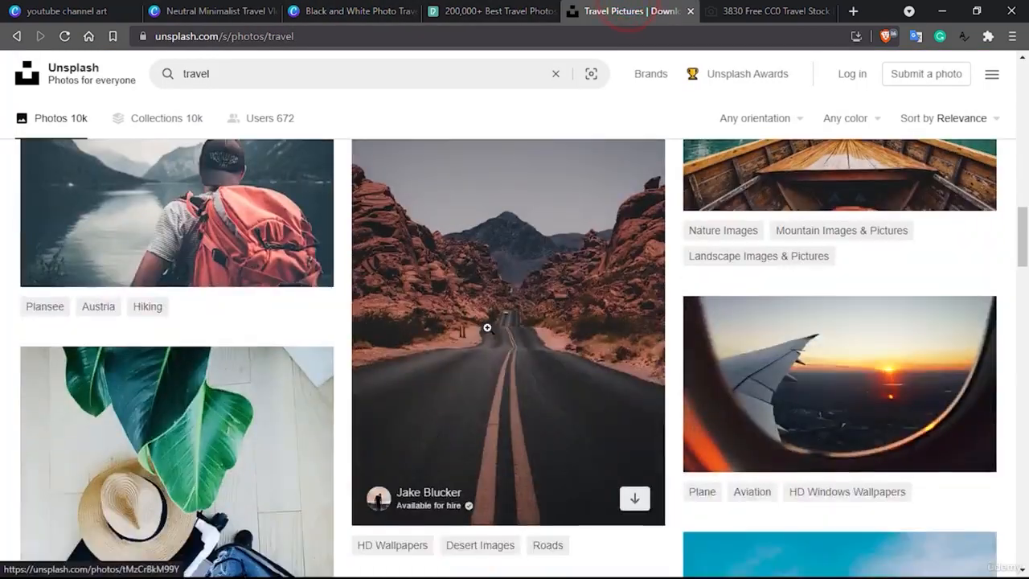
{"action": "scroll", "coordinate": [488, 329], "scroll_direction": "down", "scroll_amount": 15}
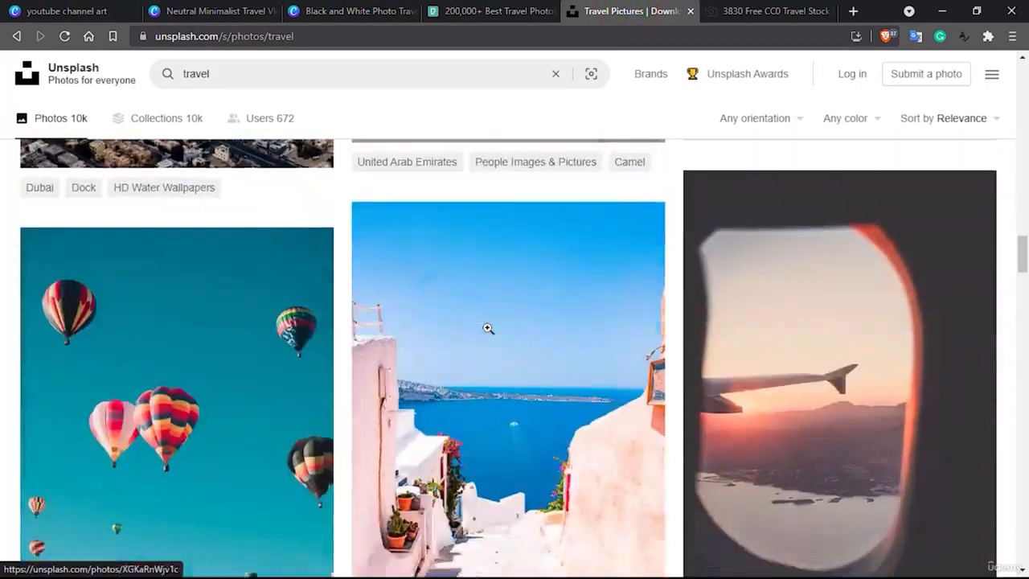
{"action": "scroll", "coordinate": [487, 328], "scroll_direction": "down", "scroll_amount": 5}
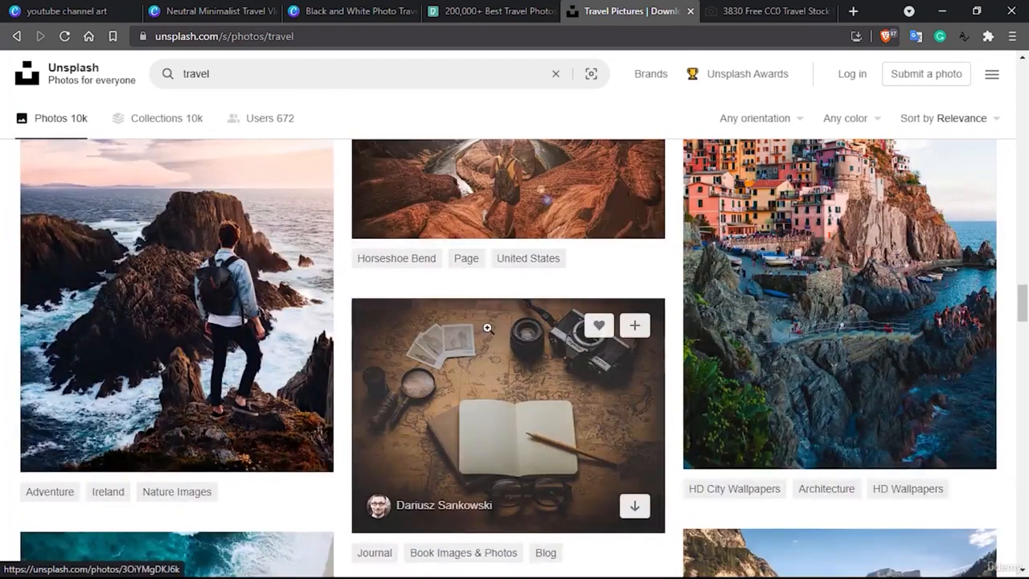
{"action": "scroll", "coordinate": [487, 328], "scroll_direction": "up", "scroll_amount": 2}
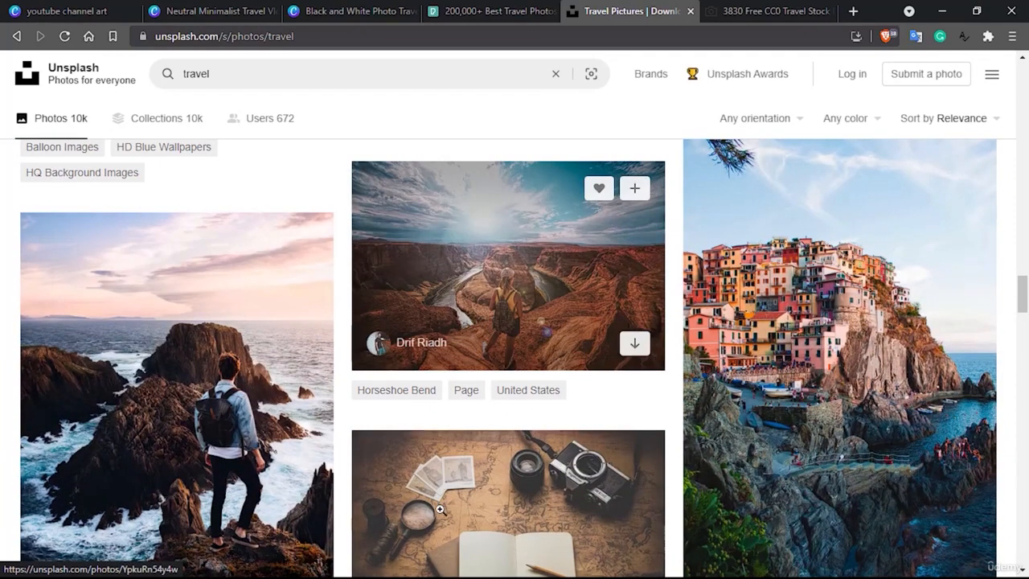
{"action": "scroll", "coordinate": [440, 509], "scroll_direction": "down", "scroll_amount": 10}
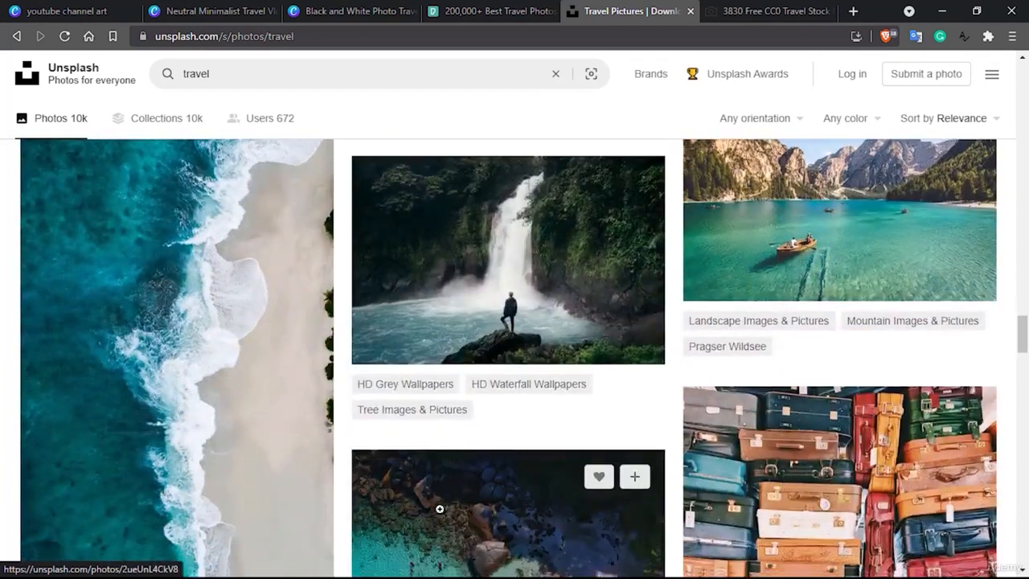
{"action": "scroll", "coordinate": [441, 509], "scroll_direction": "down", "scroll_amount": 10}
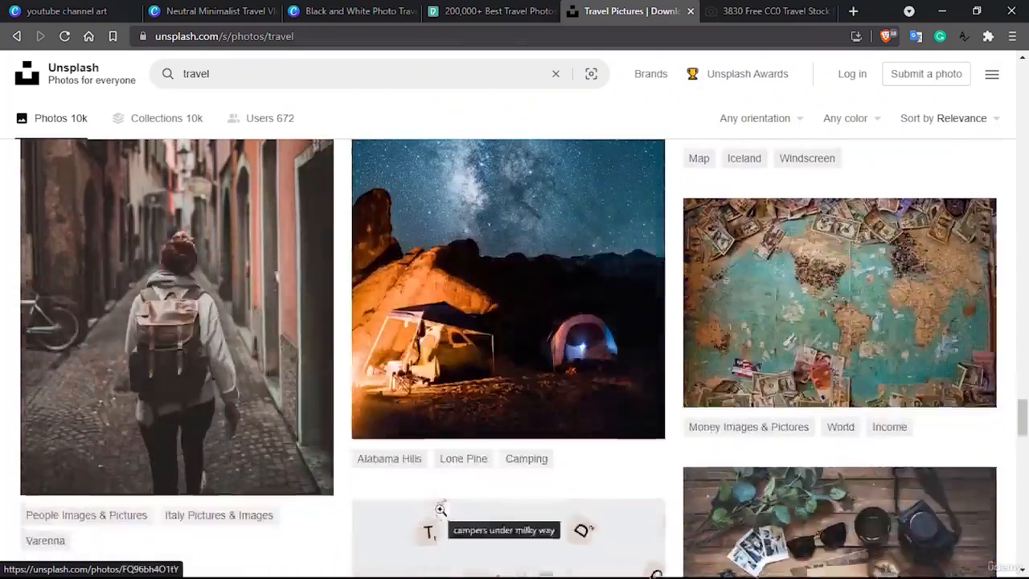
{"action": "scroll", "coordinate": [441, 509], "scroll_direction": "down", "scroll_amount": 10}
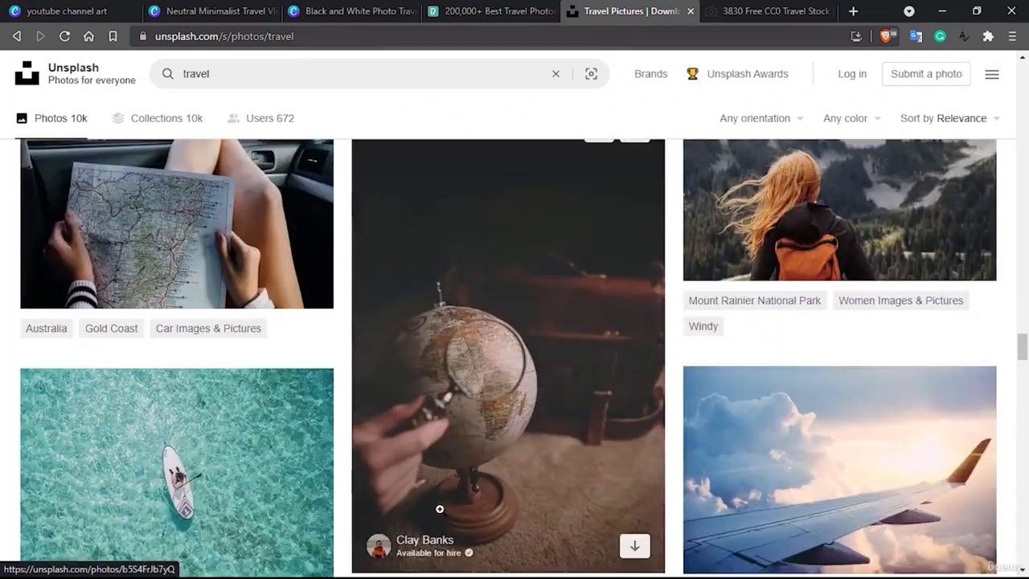
{"action": "scroll", "coordinate": [439, 509], "scroll_direction": "up", "scroll_amount": 2}
{"action": "scroll", "coordinate": [440, 509], "scroll_direction": "down", "scroll_amount": 5}
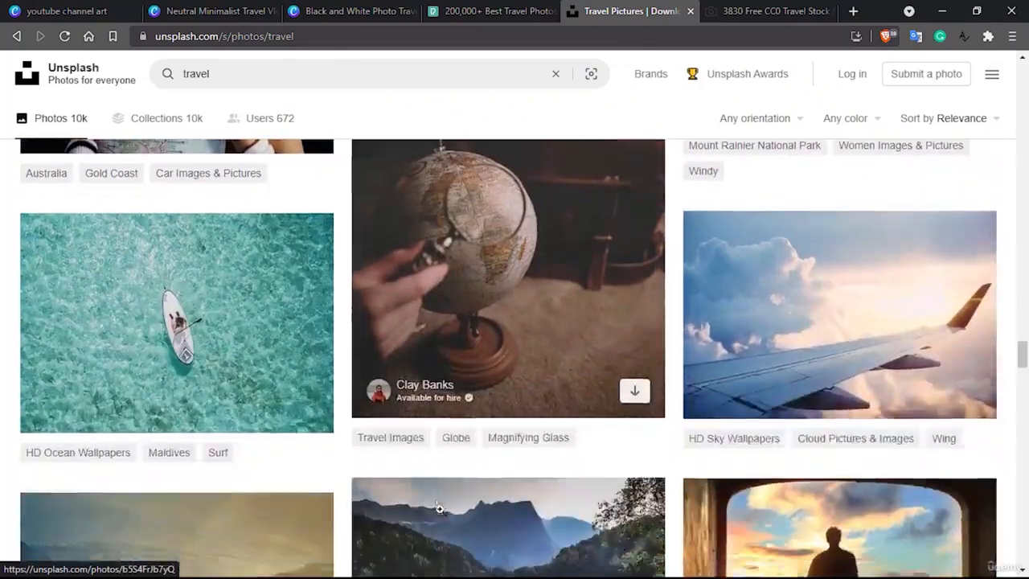
{"action": "scroll", "coordinate": [440, 509], "scroll_direction": "down", "scroll_amount": 3}
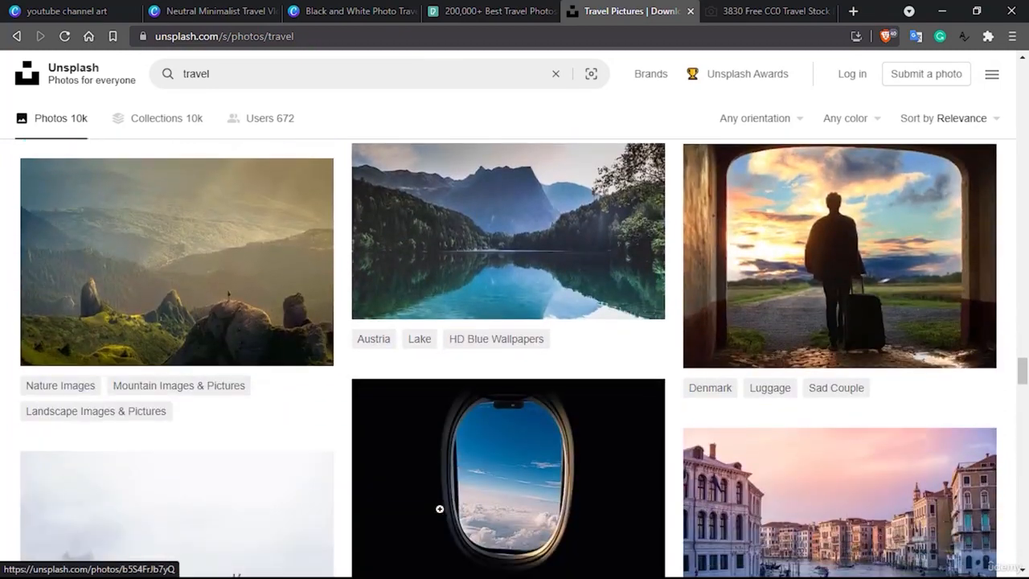
Switch to the StockSnap travel results and look through the first photos for possible banner images.
{"action": "left_click", "coordinate": [755, 8]}
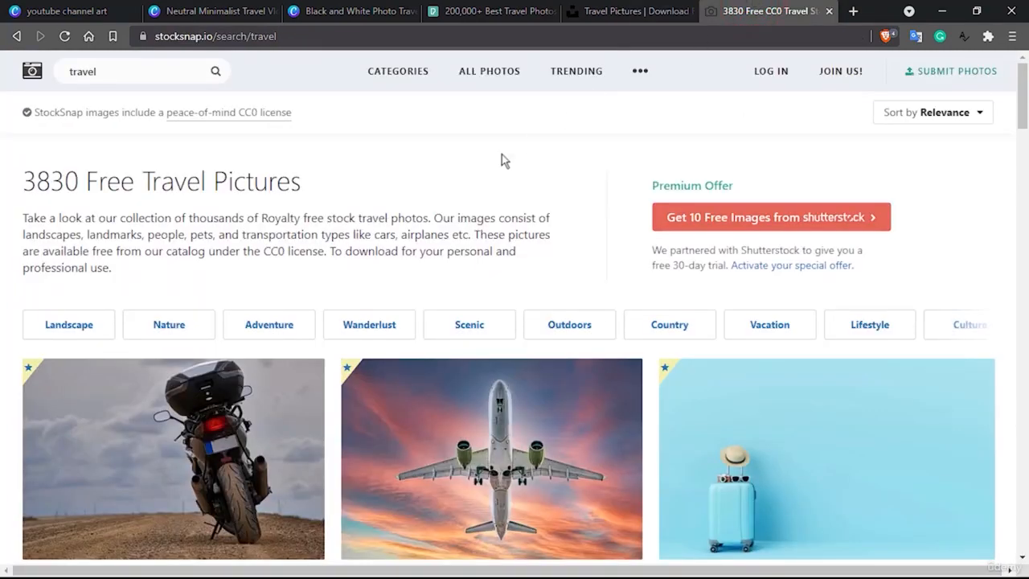
{"action": "scroll", "coordinate": [251, 313], "scroll_direction": "down", "scroll_amount": 3}
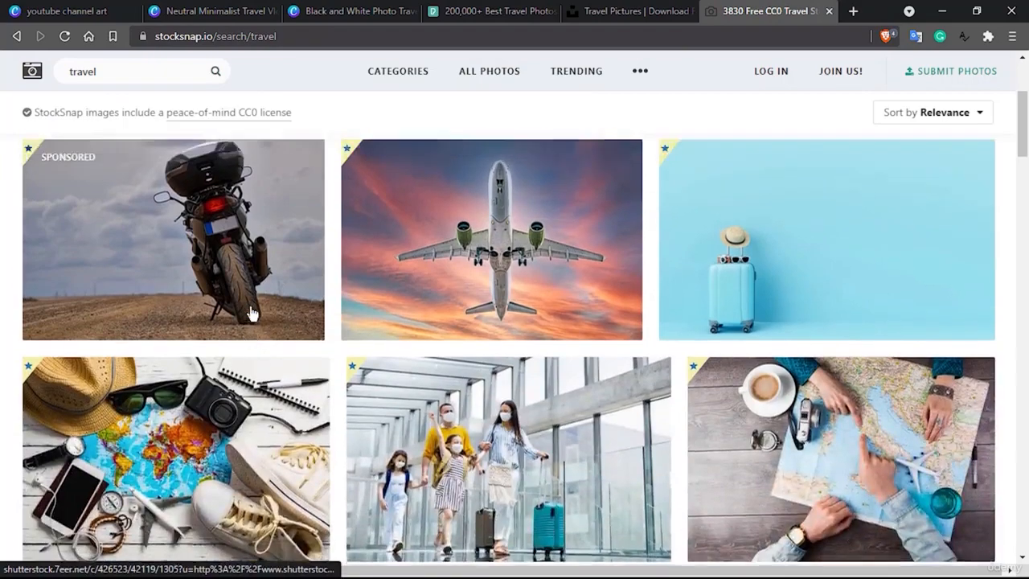
{"action": "scroll", "coordinate": [251, 312], "scroll_direction": "up", "scroll_amount": 2}
{"action": "scroll", "coordinate": [215, 346], "scroll_direction": "down", "scroll_amount": 4}
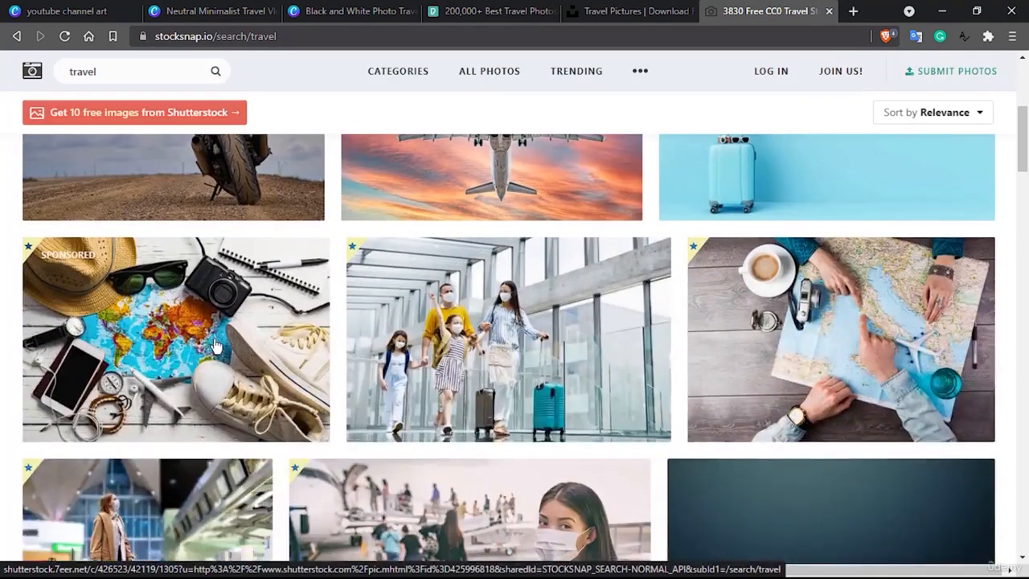
{"action": "scroll", "coordinate": [215, 346], "scroll_direction": "down", "scroll_amount": 1}
{"action": "scroll", "coordinate": [215, 346], "scroll_direction": "up", "scroll_amount": 4}
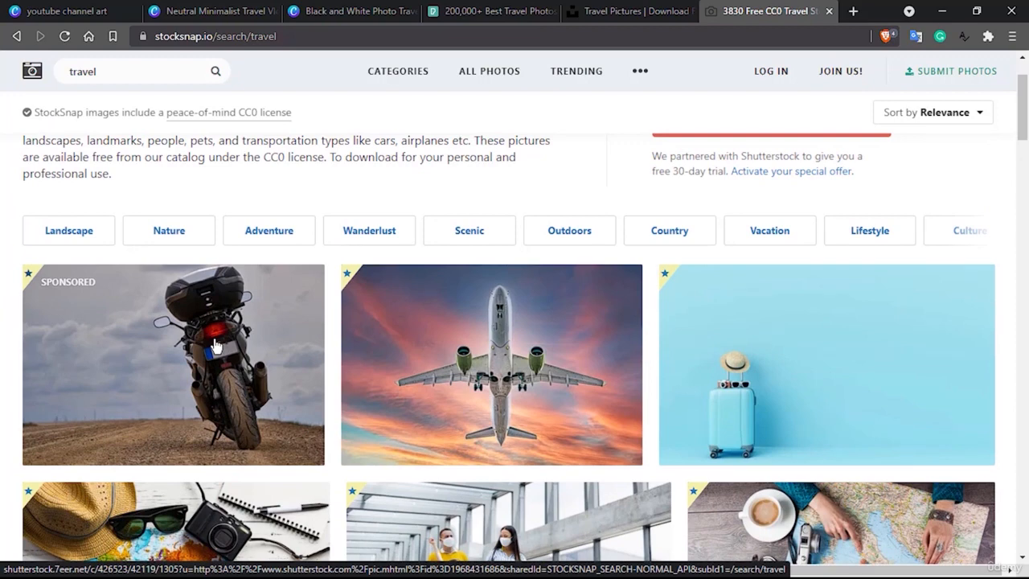
Open the sponsored motorcycle photo on Shutterstock, check its free download offer and close the page.
{"action": "left_click", "coordinate": [171, 361]}
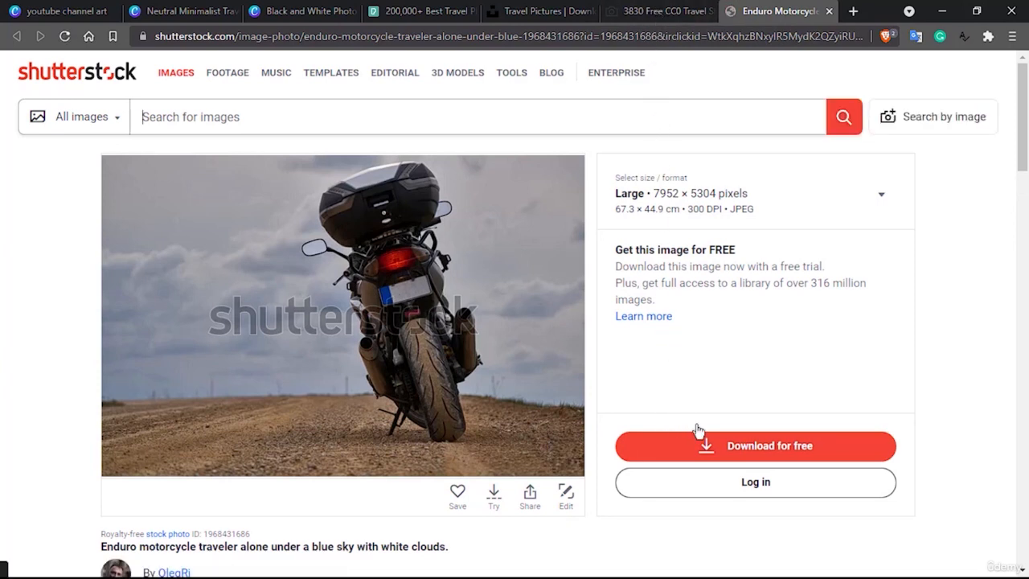
{"action": "left_click", "coordinate": [771, 446]}
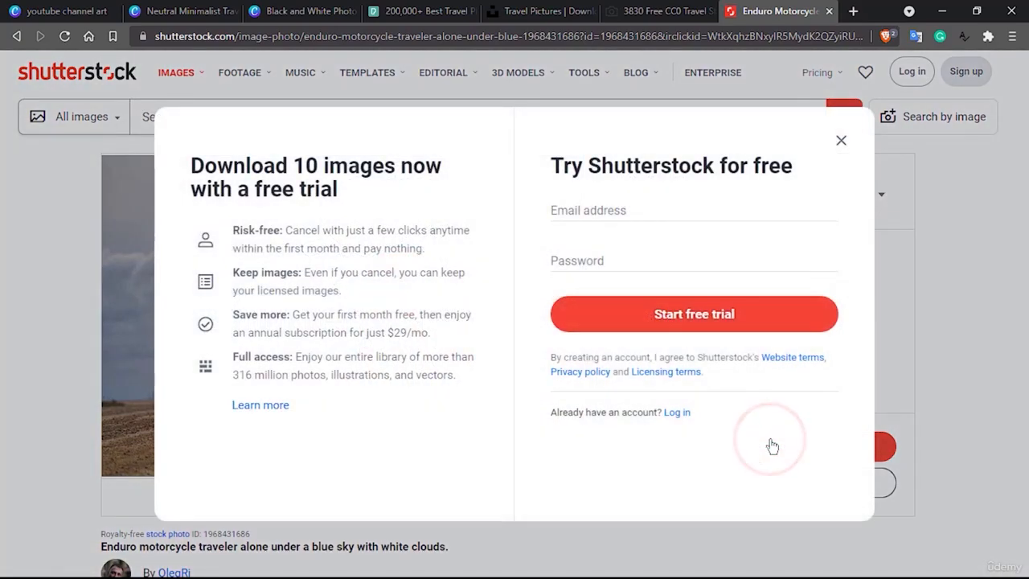
{"action": "left_click", "coordinate": [842, 143]}
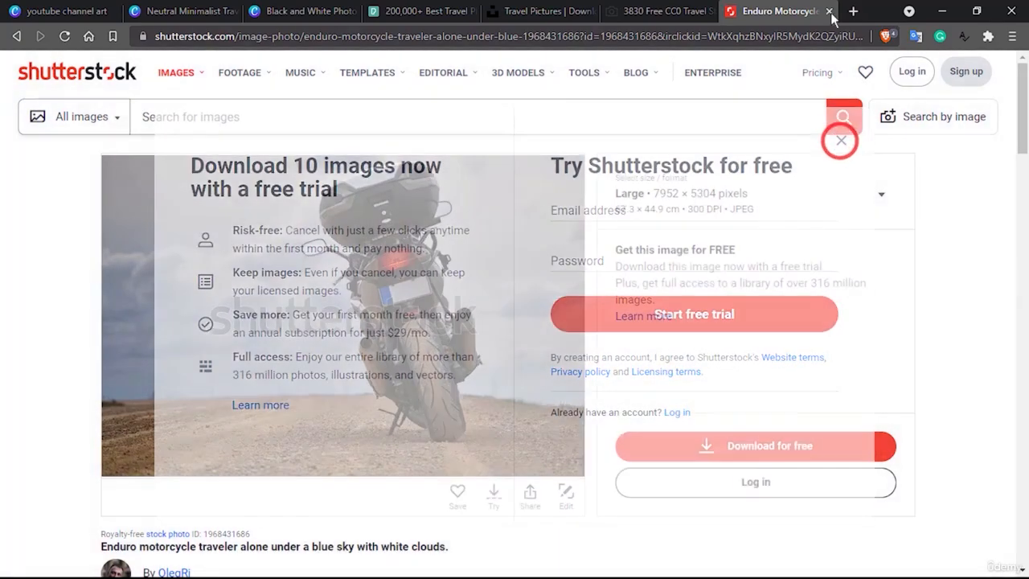
{"action": "left_click", "coordinate": [829, 11]}
Examine the non-sponsored StockSnap travel photos for a landscape that suits the banner background.
{"action": "scroll", "coordinate": [185, 378], "scroll_direction": "down", "scroll_amount": 2}
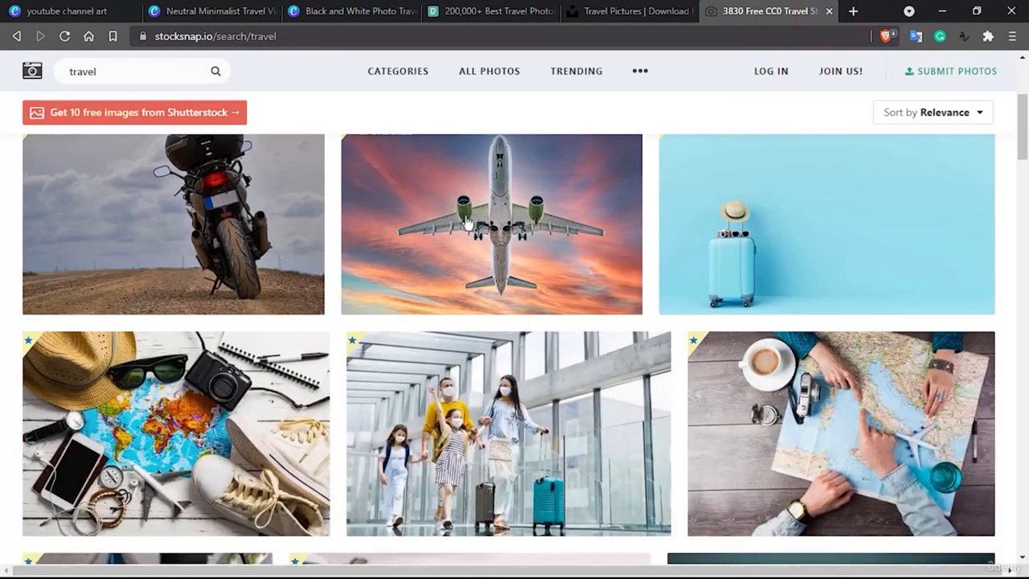
{"action": "scroll", "coordinate": [184, 379], "scroll_direction": "down", "scroll_amount": 3}
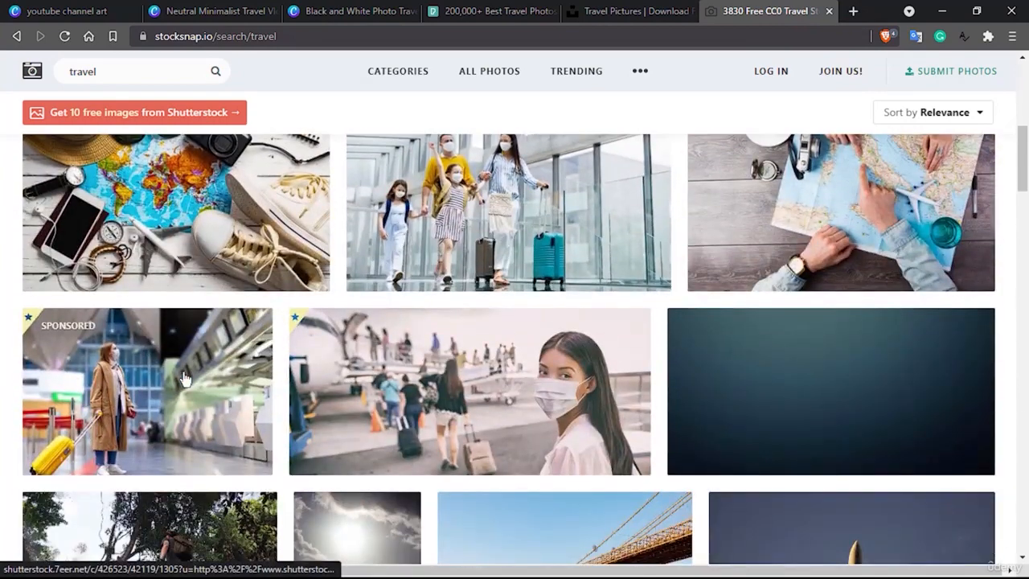
{"action": "scroll", "coordinate": [464, 364], "scroll_direction": "down", "scroll_amount": 3}
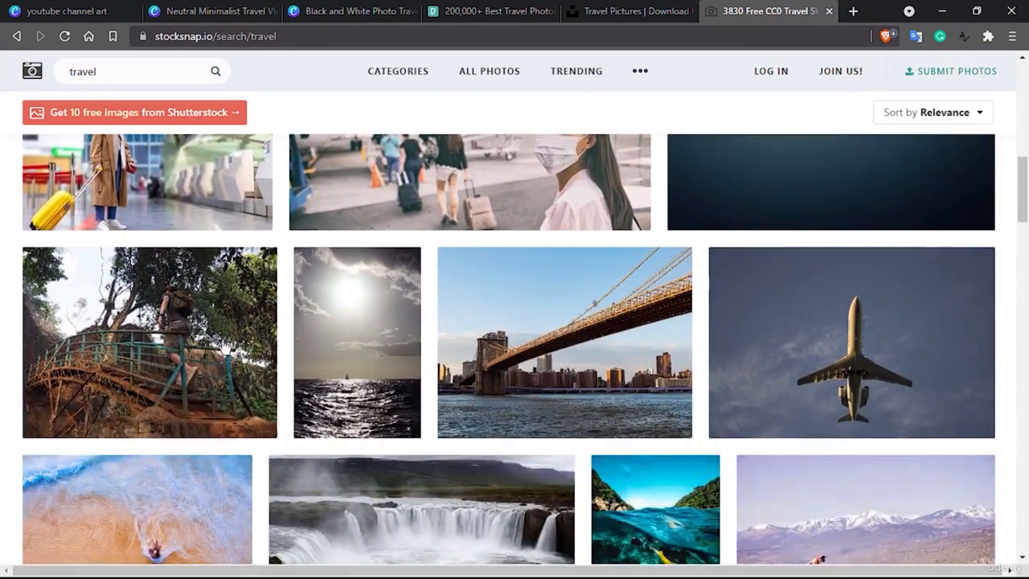
{"action": "scroll", "coordinate": [155, 341], "scroll_direction": "down", "scroll_amount": 1}
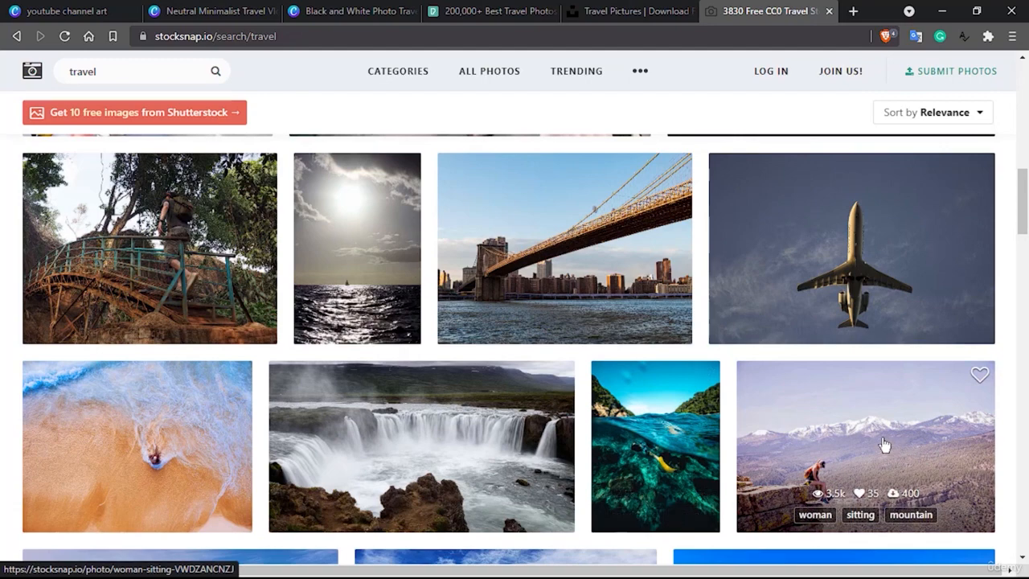
{"action": "scroll", "coordinate": [885, 444], "scroll_direction": "down", "scroll_amount": 1}
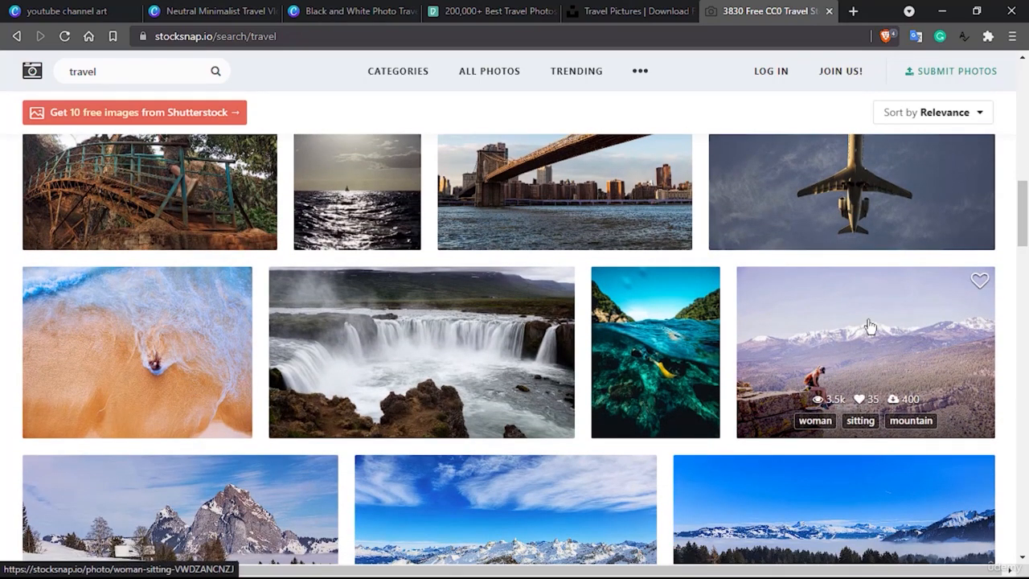
{"action": "scroll", "coordinate": [870, 326], "scroll_direction": "down", "scroll_amount": 1}
{"action": "scroll", "coordinate": [870, 326], "scroll_direction": "down", "scroll_amount": 1}
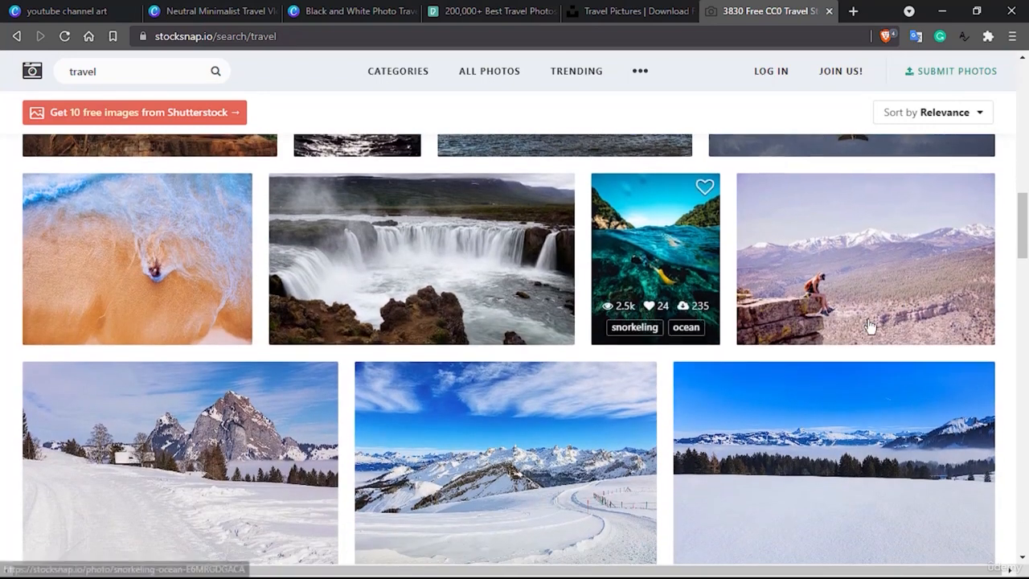
{"action": "scroll", "coordinate": [871, 326], "scroll_direction": "up", "scroll_amount": 1}
Open the photo of the woman sitting on a mountain cliff and download it as StockSnap_VWDZANCNZJ.jpg to the Downloads folder.
{"action": "left_click", "coordinate": [880, 290]}
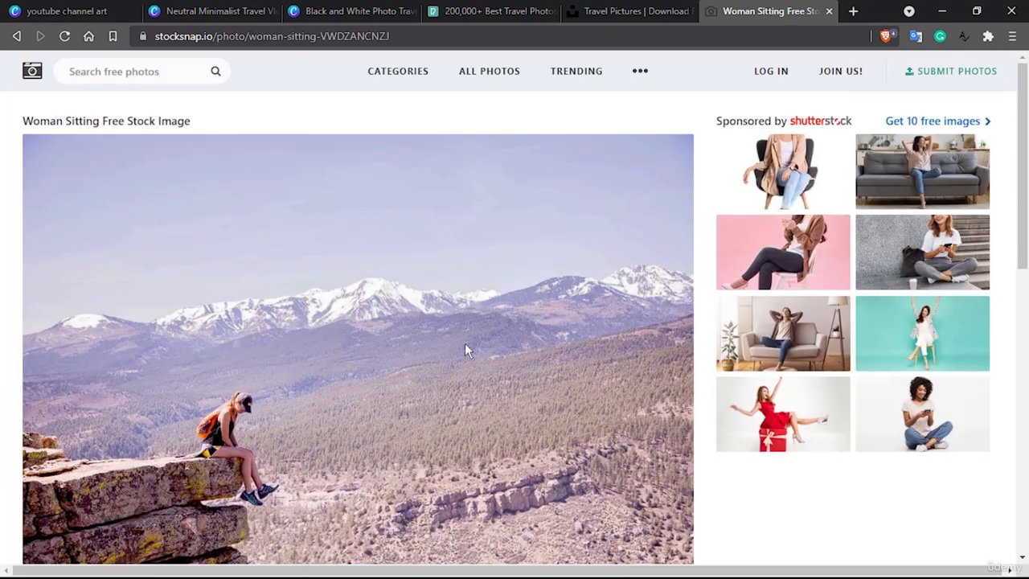
{"action": "scroll", "coordinate": [468, 351], "scroll_direction": "down", "scroll_amount": 2}
{"action": "left_click", "coordinate": [117, 520]}
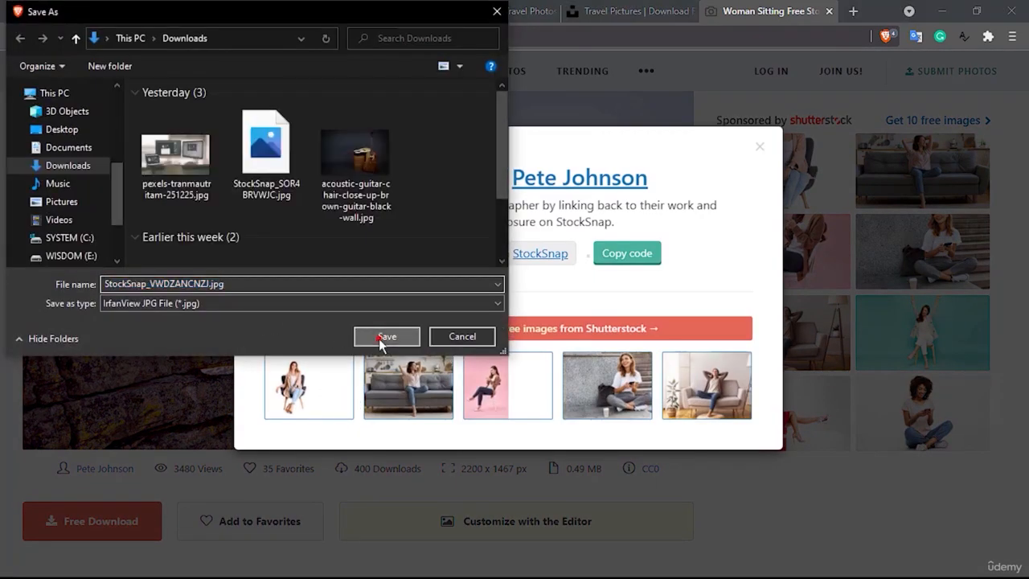
{"action": "left_click", "coordinate": [387, 336]}
Switch to the Neutral Minimalist Travel Vlogger design in Canva and upload the downloaded StockSnap photo to its media.
{"action": "left_click", "coordinate": [211, 8]}
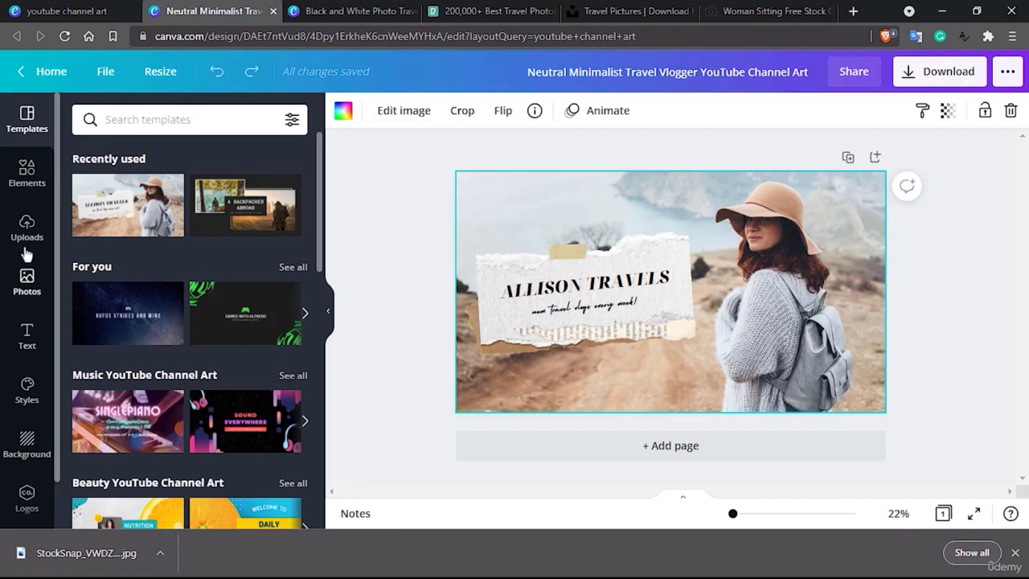
{"action": "left_click", "coordinate": [25, 238]}
{"action": "left_click_drag", "start_coordinate": [71, 552], "coordinate": [184, 295]}
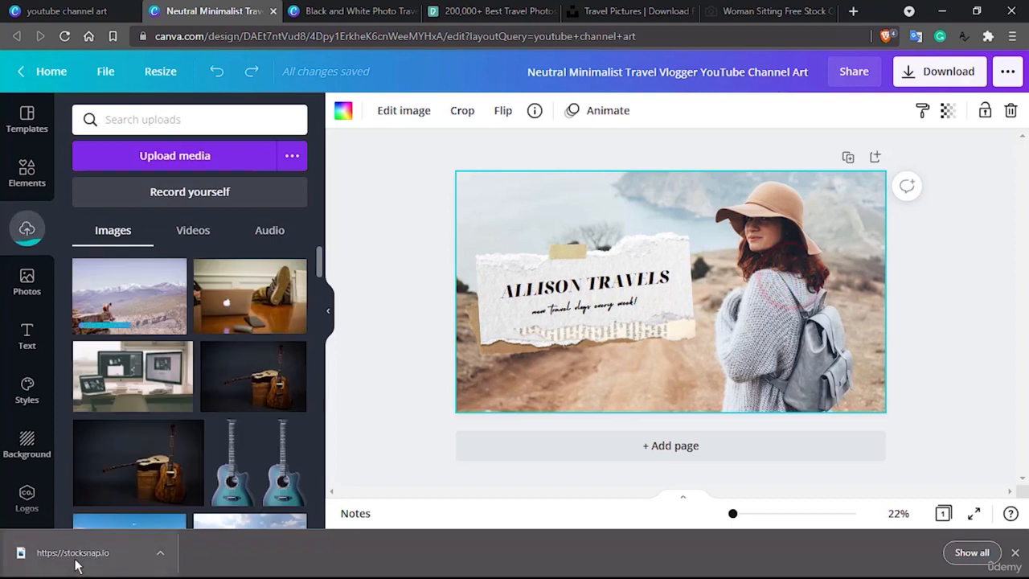
Try placing the StockSnap mountain photo on the banner, and undo each placement.
{"action": "left_click_drag", "start_coordinate": [75, 566], "coordinate": [801, 293]}
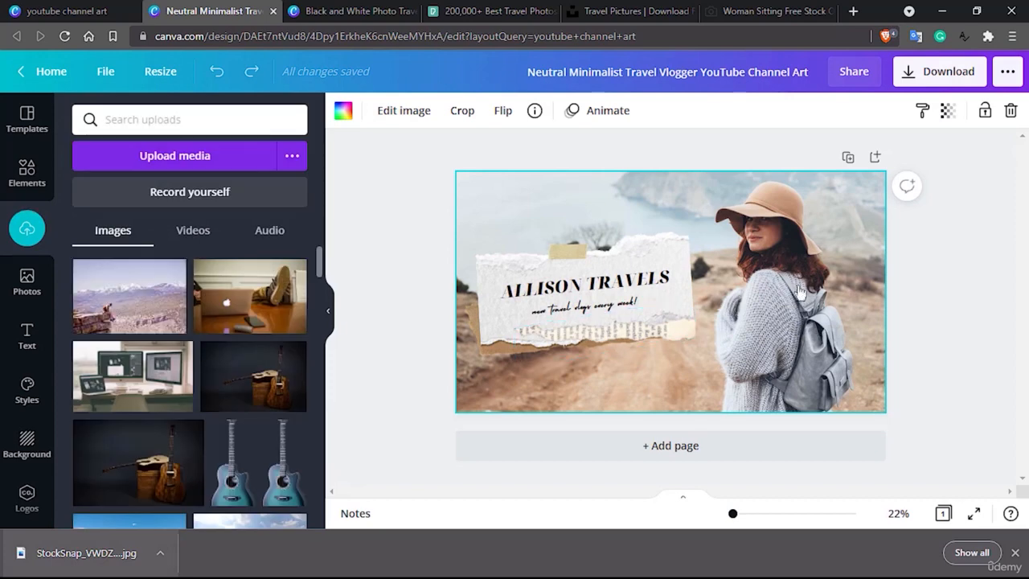
{"action": "left_click", "coordinate": [861, 251]}
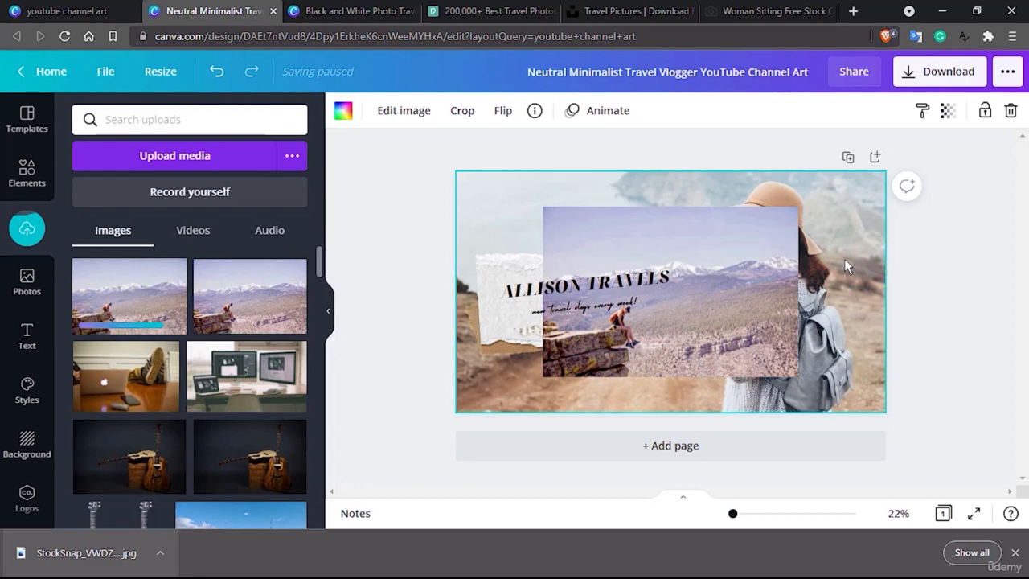
{"action": "key", "text": "ctrl+z"}
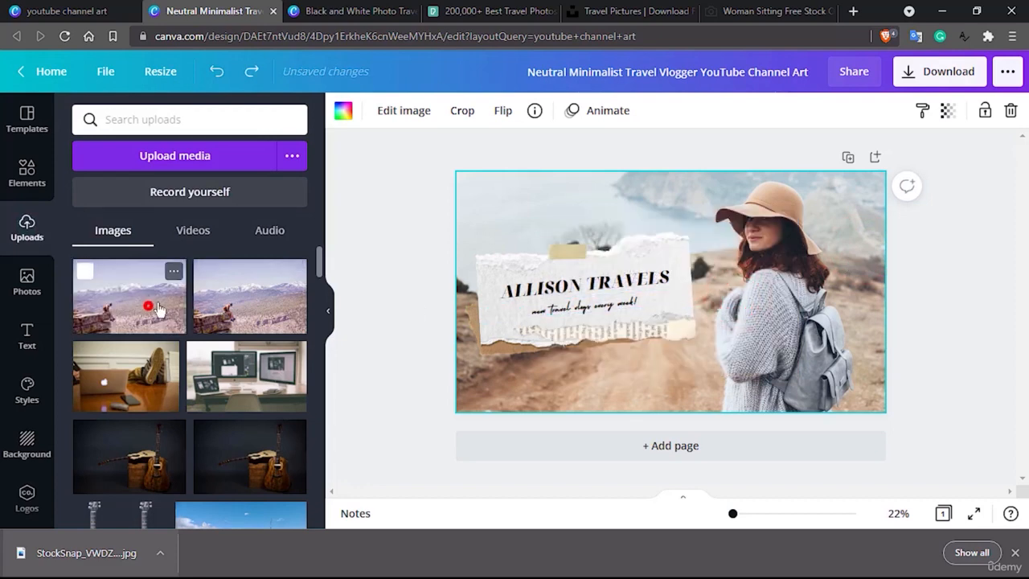
{"action": "left_click_drag", "start_coordinate": [150, 307], "coordinate": [516, 233]}
{"action": "key", "text": "ctrl+z"}
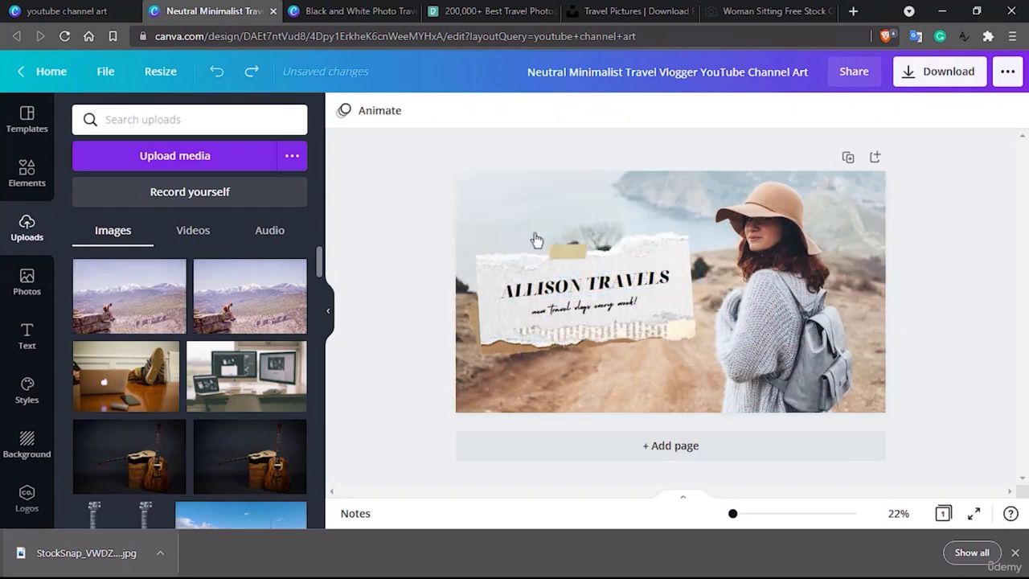
Replace the banner's background with the uploaded cliff photo and flip it horizontally.
{"action": "left_click", "coordinate": [754, 296]}
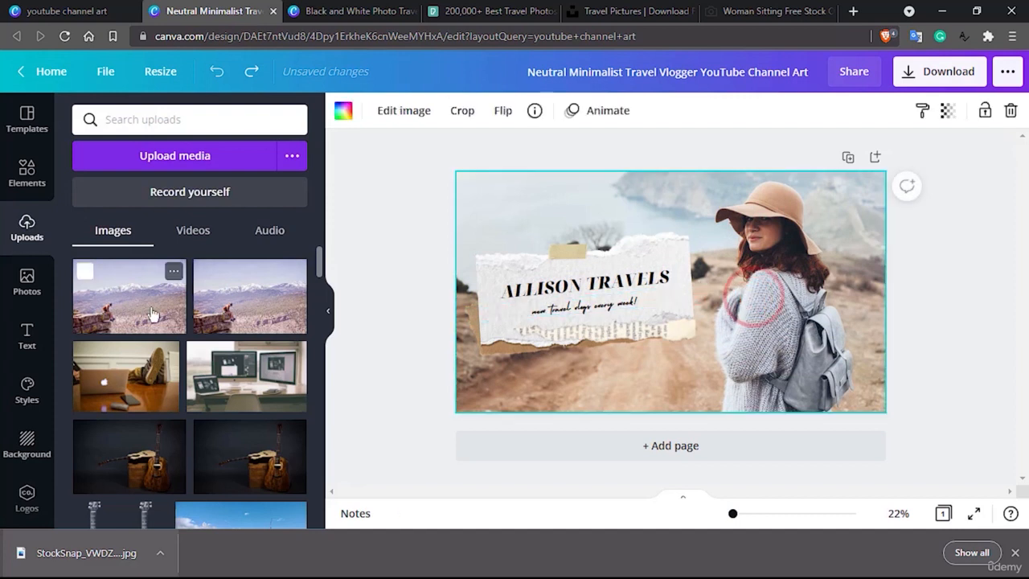
{"action": "left_click_drag", "start_coordinate": [150, 306], "coordinate": [476, 384]}
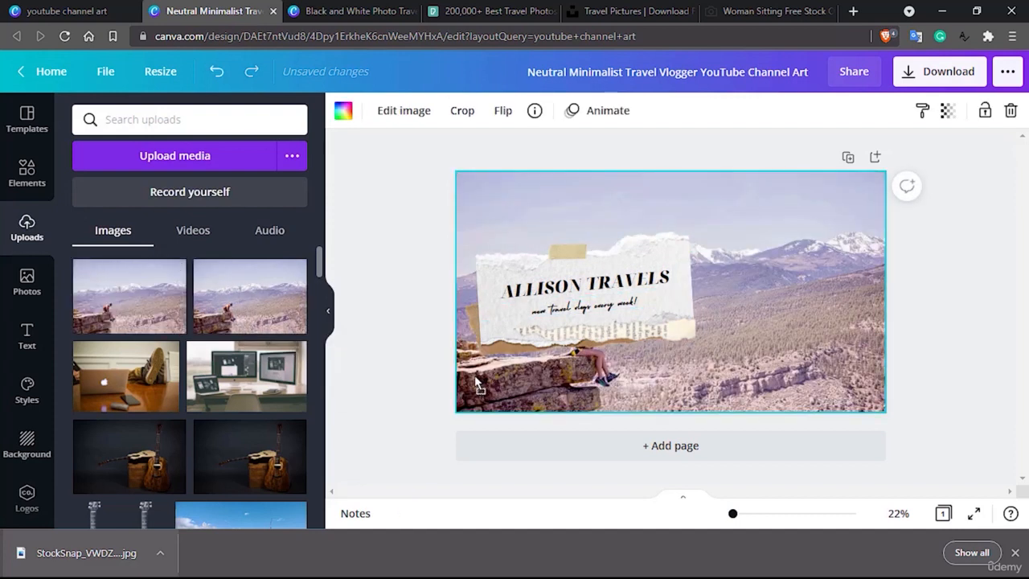
{"action": "left_click", "coordinate": [506, 115]}
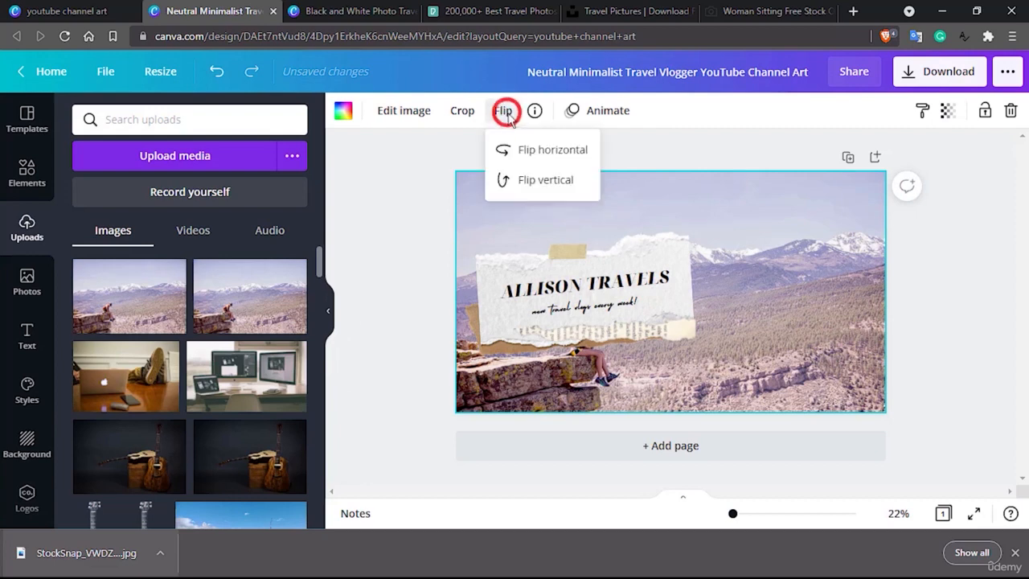
{"action": "left_click", "coordinate": [551, 151]}
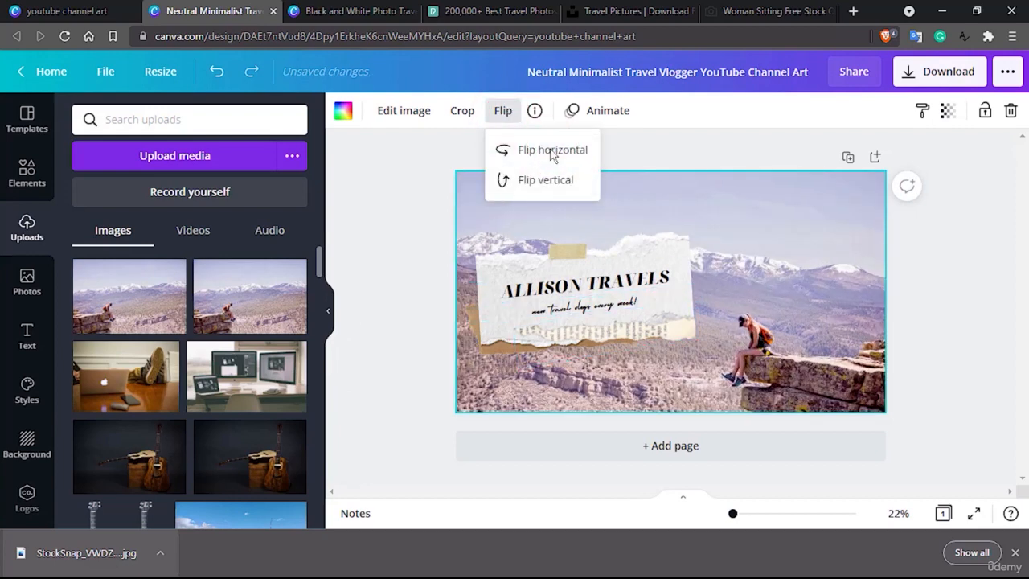
{"action": "left_click", "coordinate": [701, 147]}
Group the torn paper and tape pieces and try moving the group down the banner.
{"action": "left_click", "coordinate": [666, 254]}
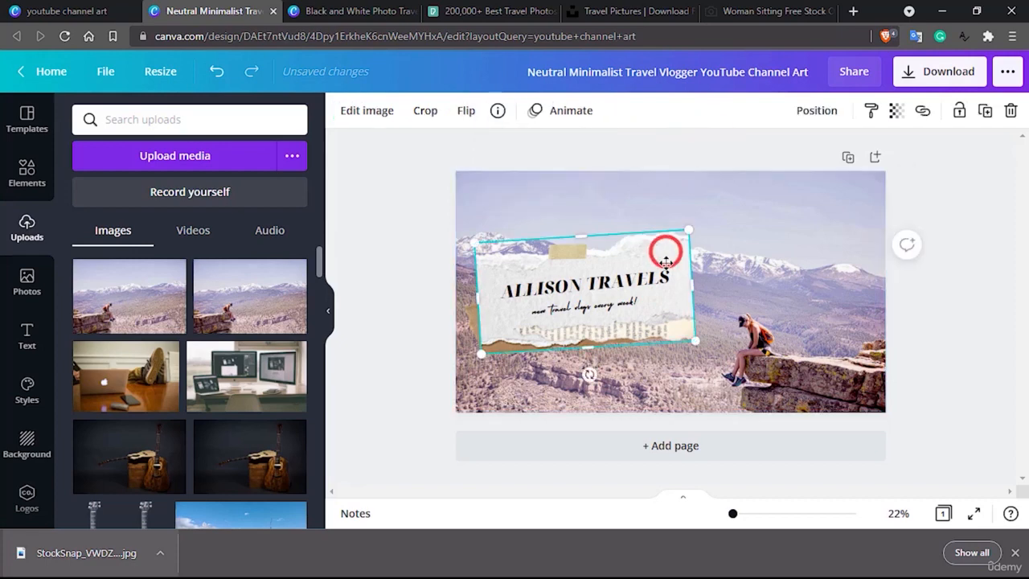
{"action": "left_click_drag", "start_coordinate": [666, 262], "coordinate": [665, 272]}
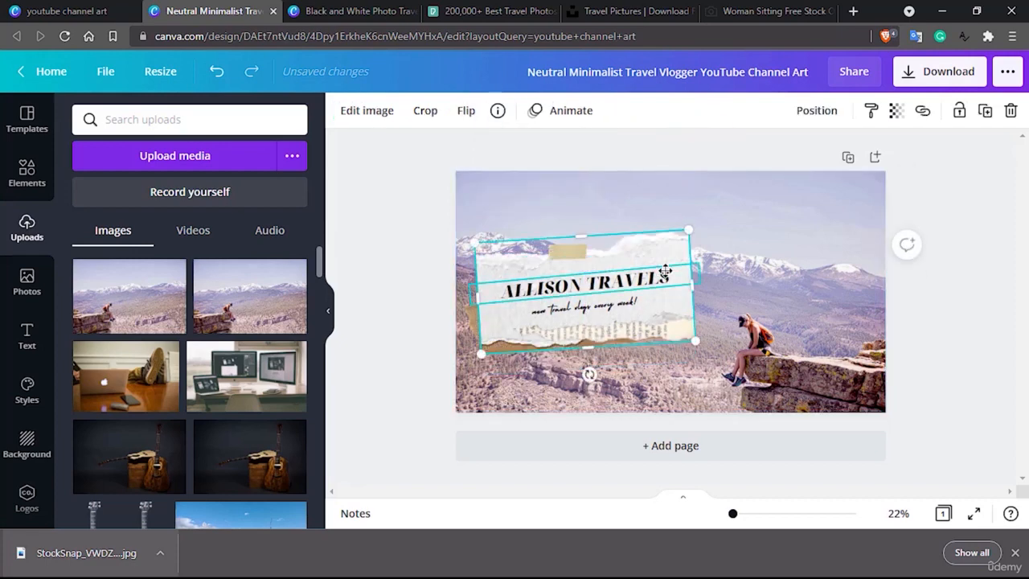
{"action": "left_click", "coordinate": [575, 247], "text": "shift"}
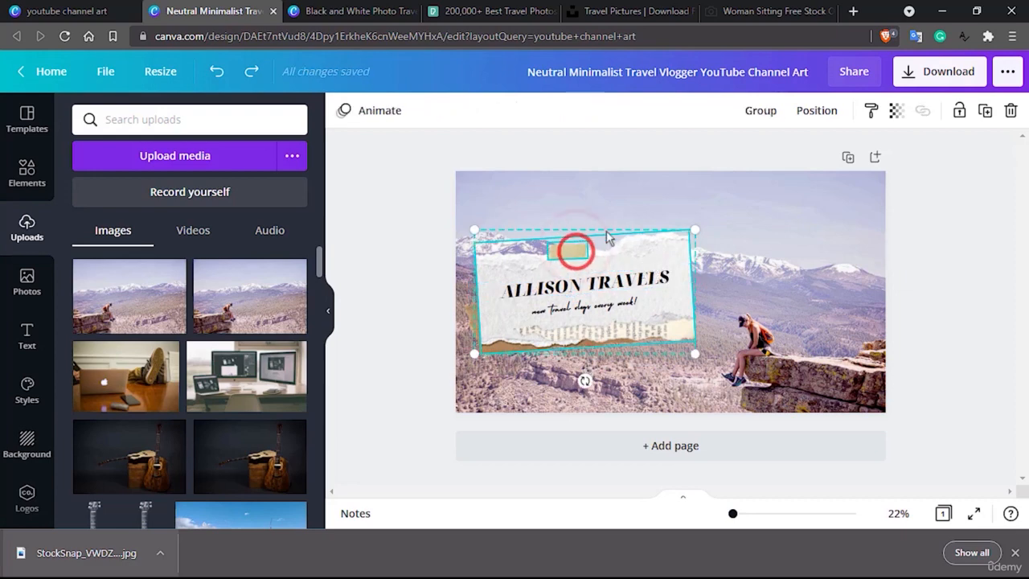
{"action": "left_click", "coordinate": [761, 111]}
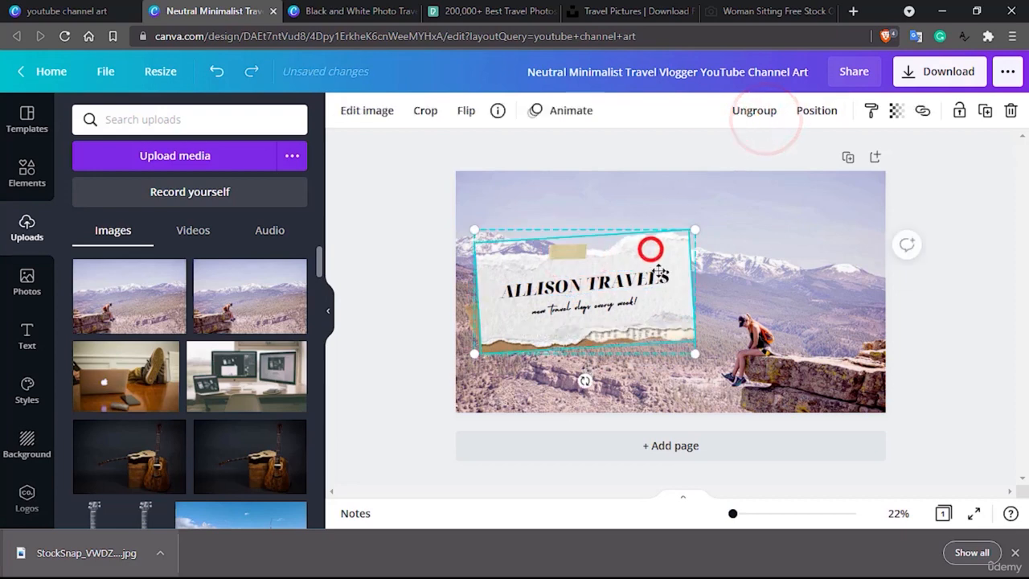
{"action": "left_click_drag", "start_coordinate": [649, 249], "coordinate": [656, 282]}
{"action": "left_click_drag", "start_coordinate": [655, 283], "coordinate": [657, 289]}
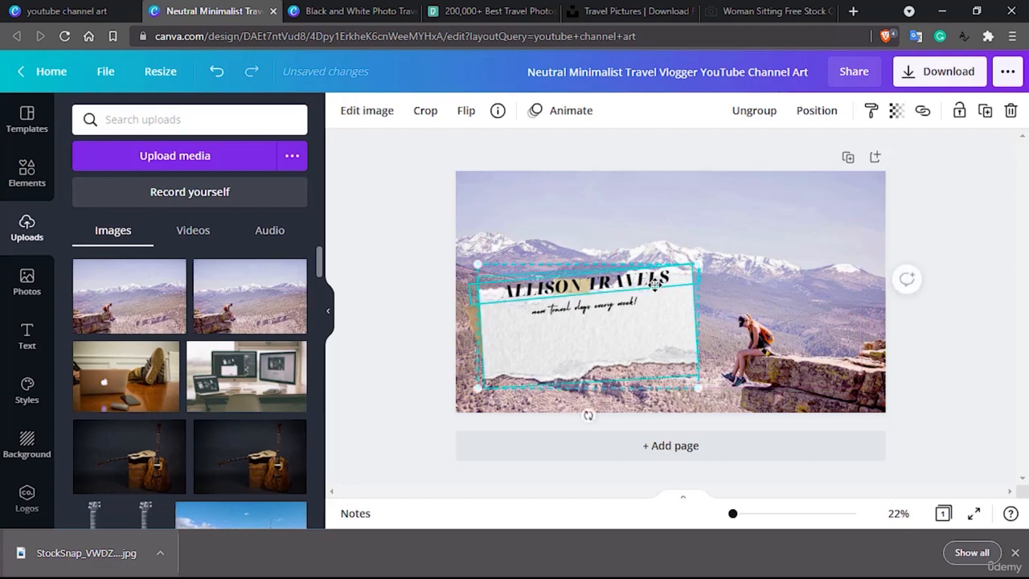
Try to combine the title and tagline text with the torn-paper group.
{"action": "left_click", "coordinate": [618, 291]}
{"action": "left_click", "coordinate": [616, 308], "text": "shift"}
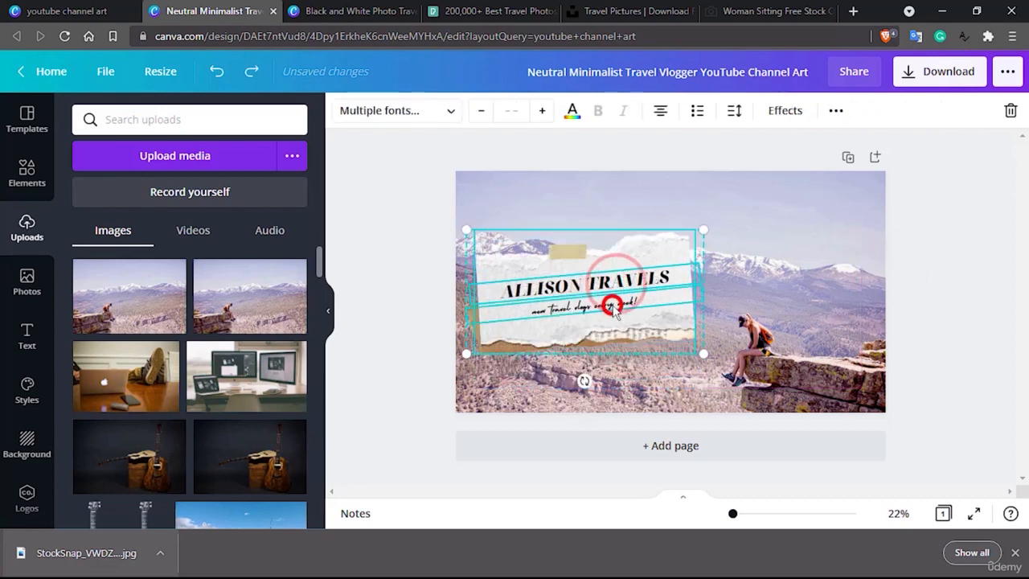
{"action": "left_click", "coordinate": [836, 112]}
{"action": "left_click", "coordinate": [399, 161]}
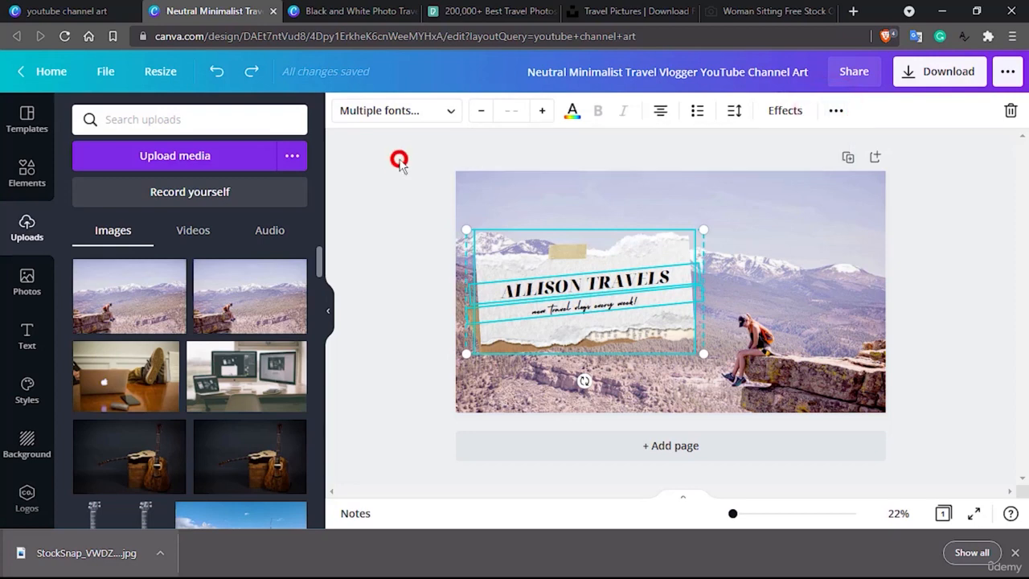
Ungroup the torn-paper and tape pieces and regroup them together with the title and tagline text.
{"action": "left_click", "coordinate": [643, 255]}
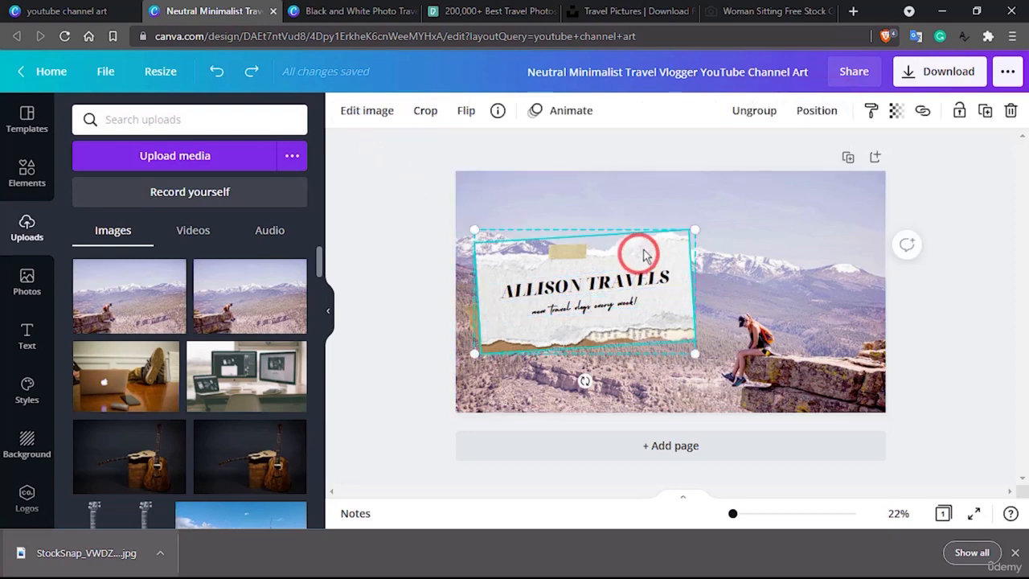
{"action": "left_click", "coordinate": [756, 111]}
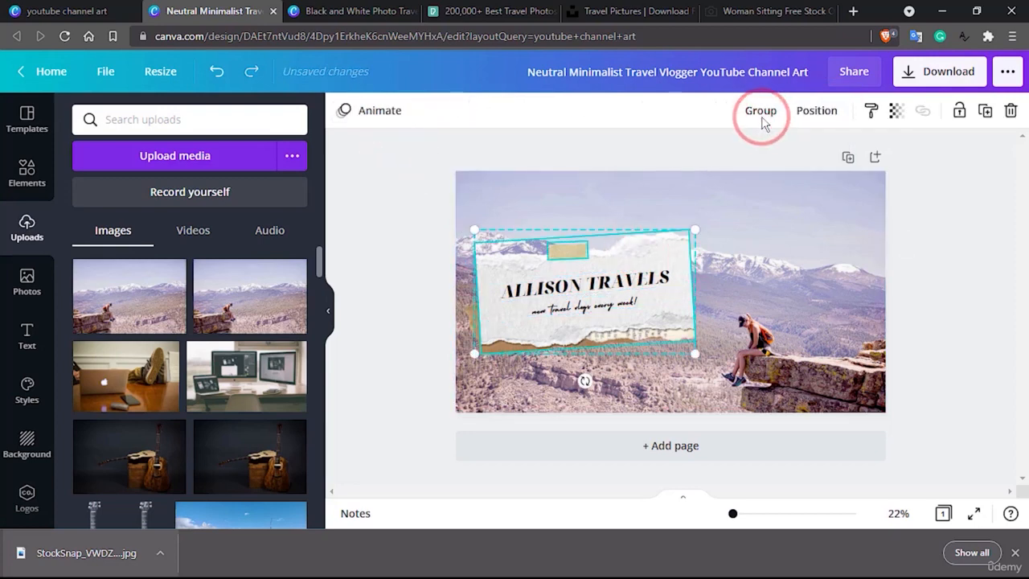
{"action": "left_click", "coordinate": [598, 283]}
{"action": "left_click", "coordinate": [597, 312], "text": "shift"}
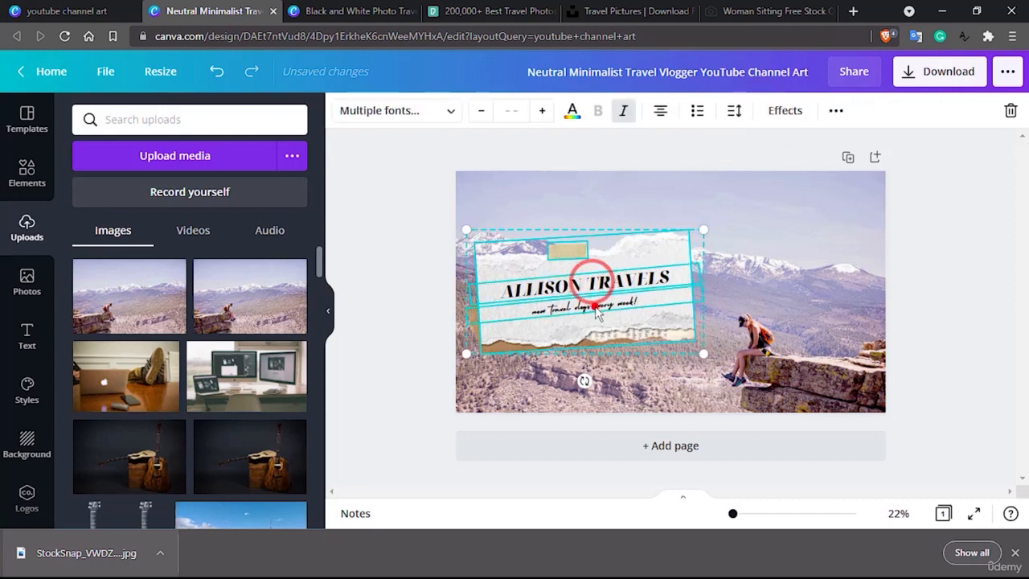
{"action": "left_click", "coordinate": [836, 110]}
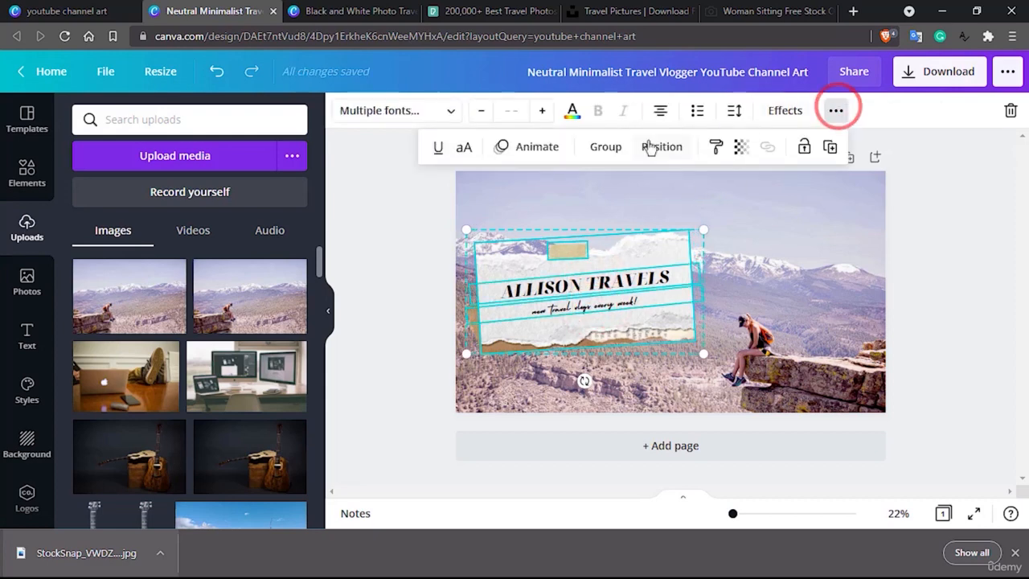
{"action": "left_click", "coordinate": [614, 147]}
Move the combined title group down to the lower part of the banner, beneath the mountain range.
{"action": "left_click", "coordinate": [651, 265]}
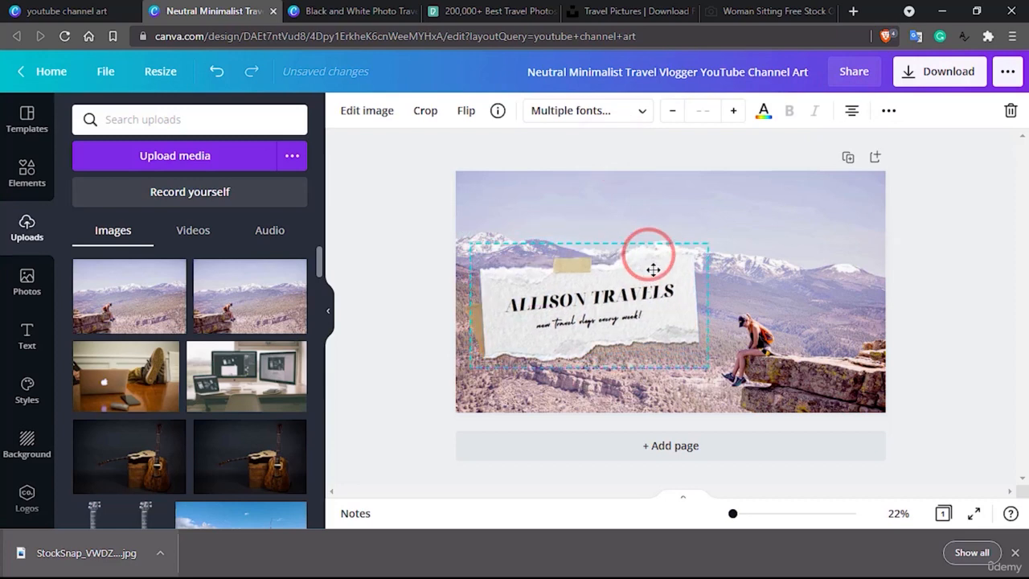
{"action": "left_click_drag", "start_coordinate": [653, 270], "coordinate": [665, 296]}
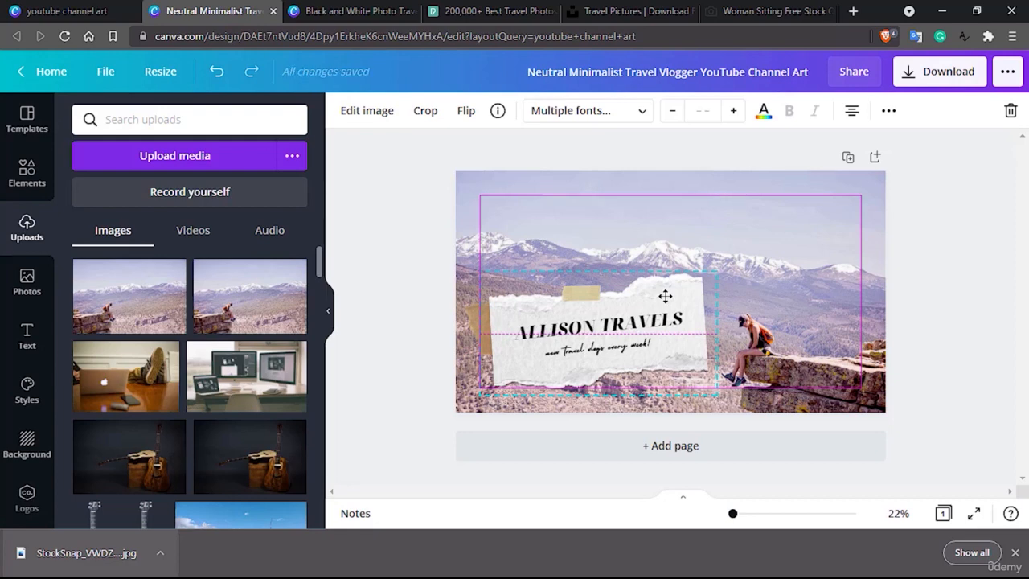
{"action": "left_click_drag", "start_coordinate": [666, 296], "coordinate": [666, 296]}
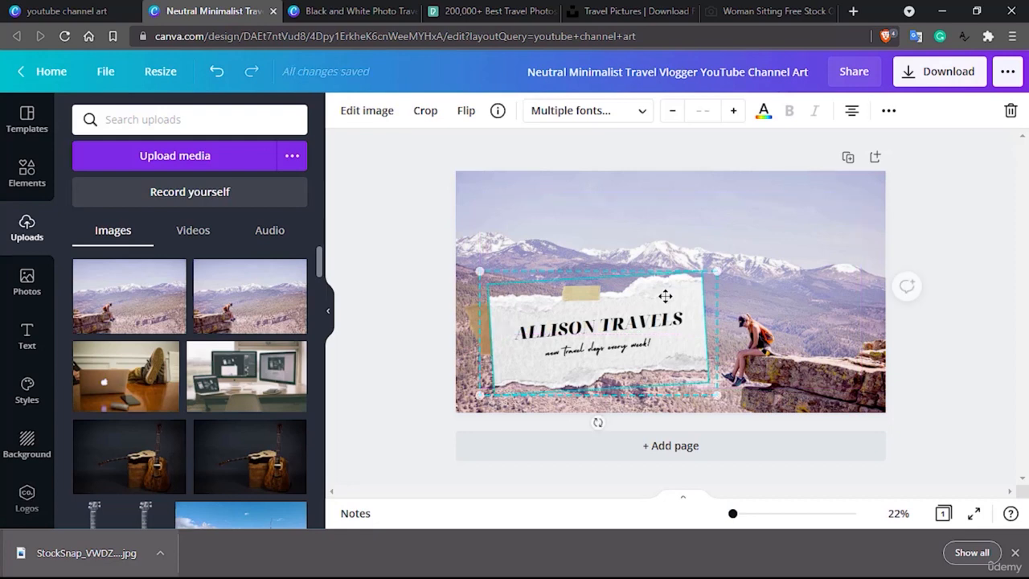
Replace the title text with "SUBSCRIBE" and the tagline beneath it with "for more awesome contents".
{"action": "double_click", "coordinate": [521, 341]}
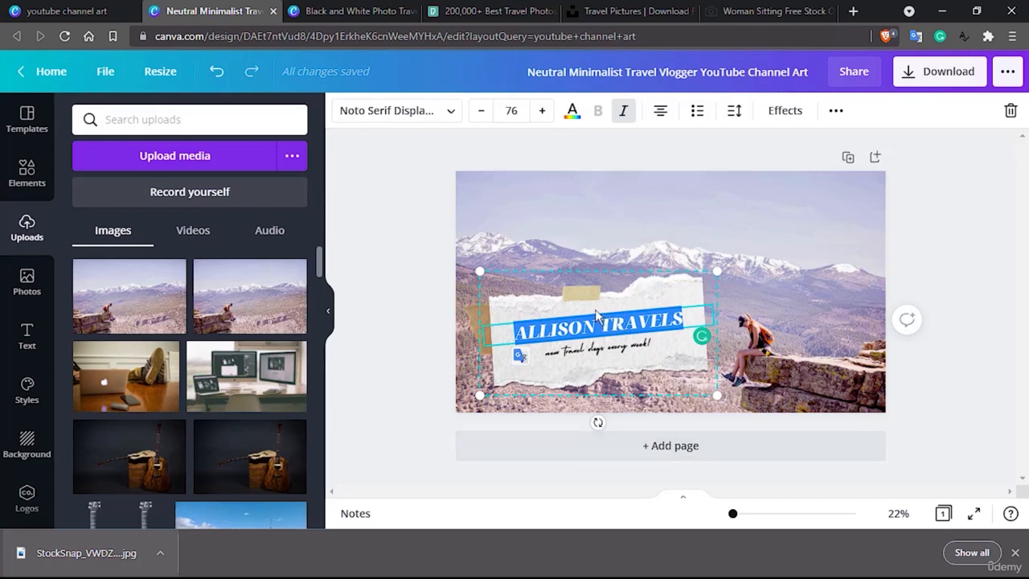
{"action": "type", "text": "SUBS"}
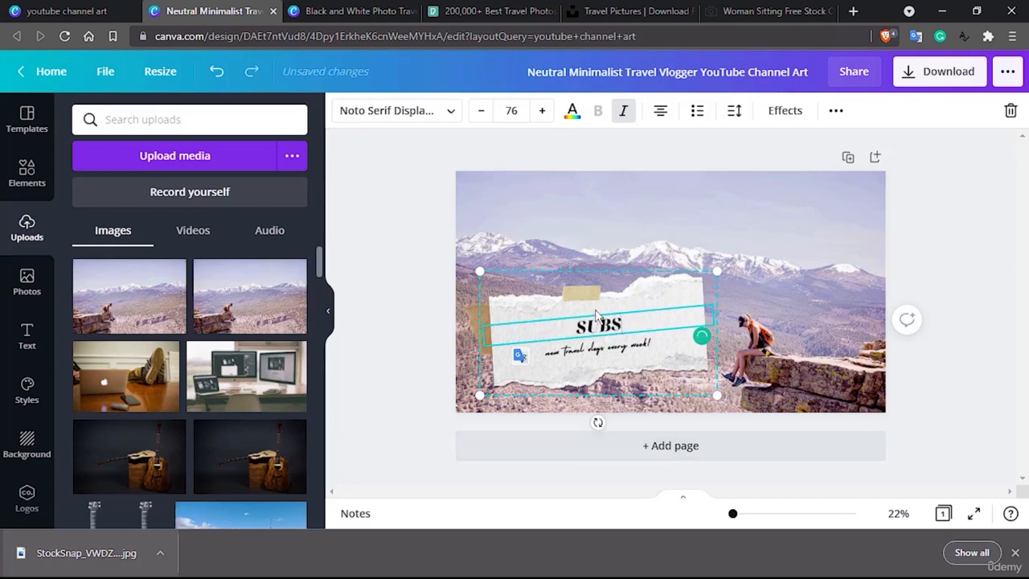
{"action": "type", "text": "CR"}
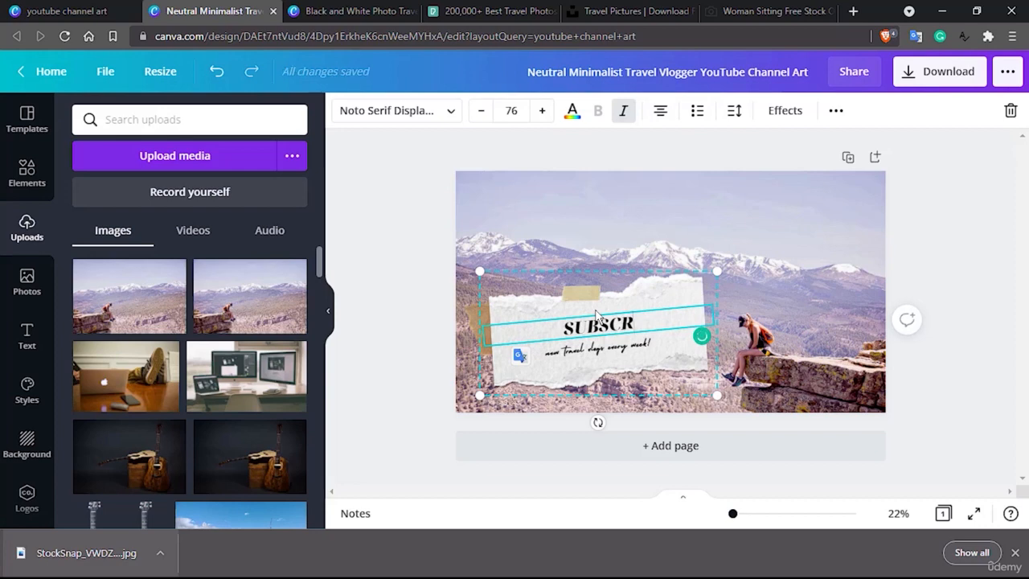
{"action": "type", "text": "I"}
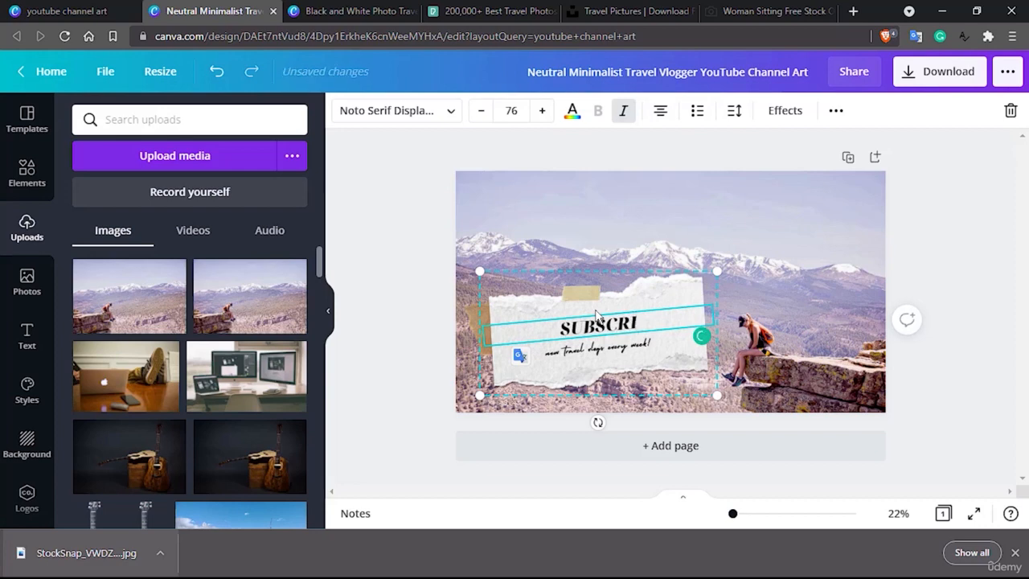
{"action": "type", "text": "BE"}
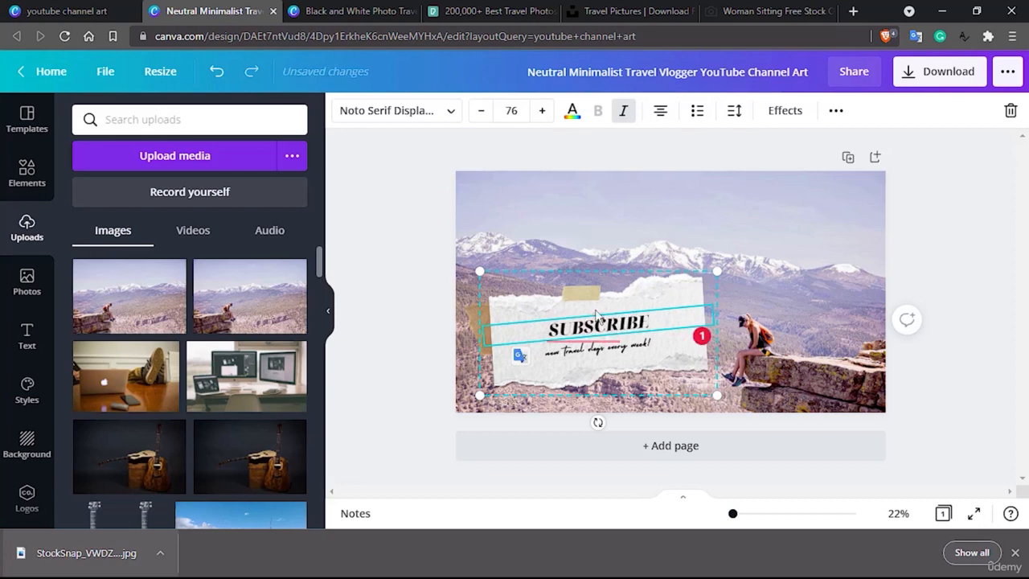
{"action": "mouse_move", "coordinate": [596, 314]}
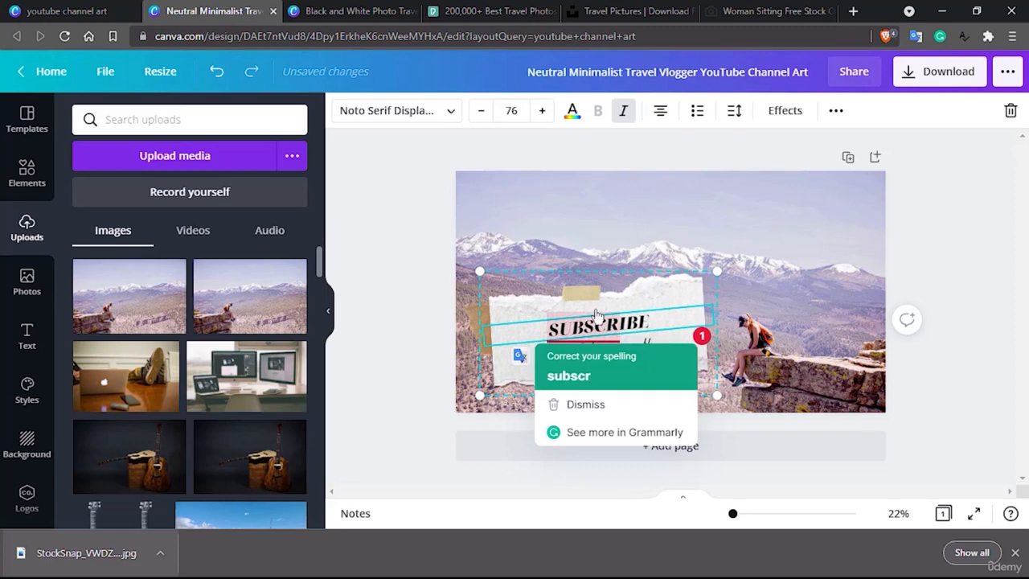
{"action": "left_click", "coordinate": [616, 273]}
{"action": "left_click", "coordinate": [569, 350]}
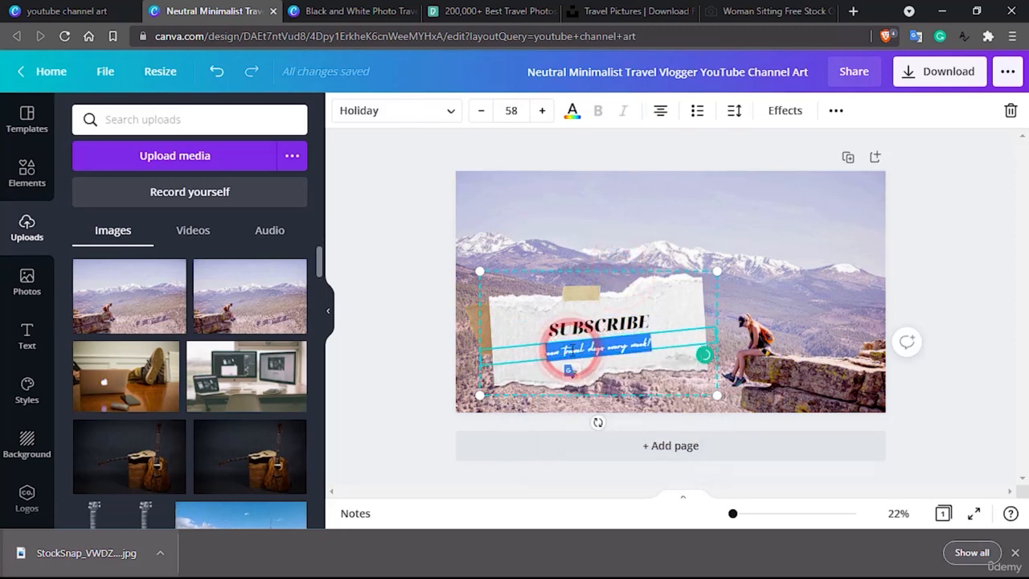
{"action": "type", "text": "for more awesome contents"}
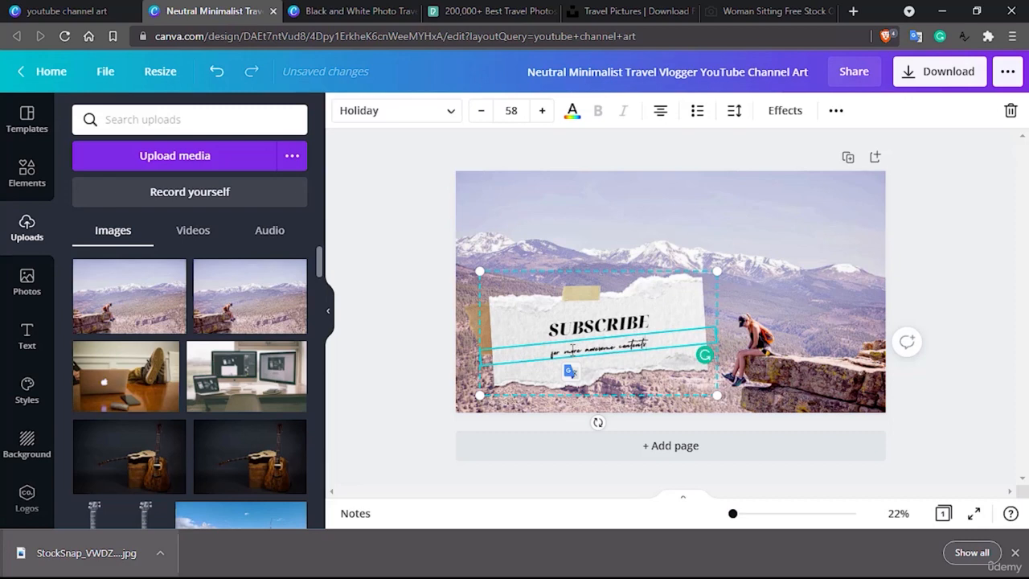
Set the font size of the SUBSCRIBE title to 80.
{"action": "left_click", "coordinate": [587, 322]}
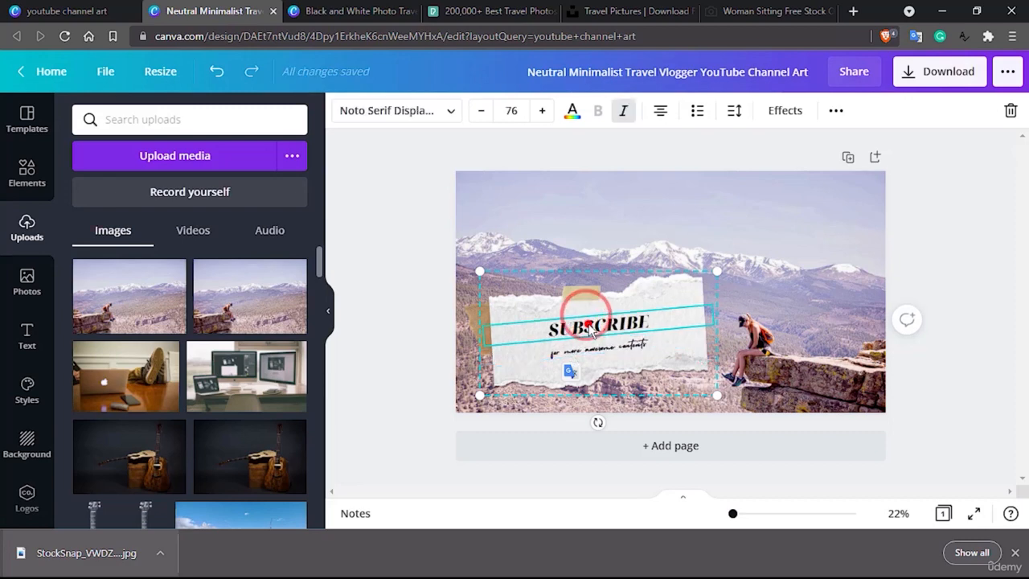
{"action": "double_click", "coordinate": [592, 323]}
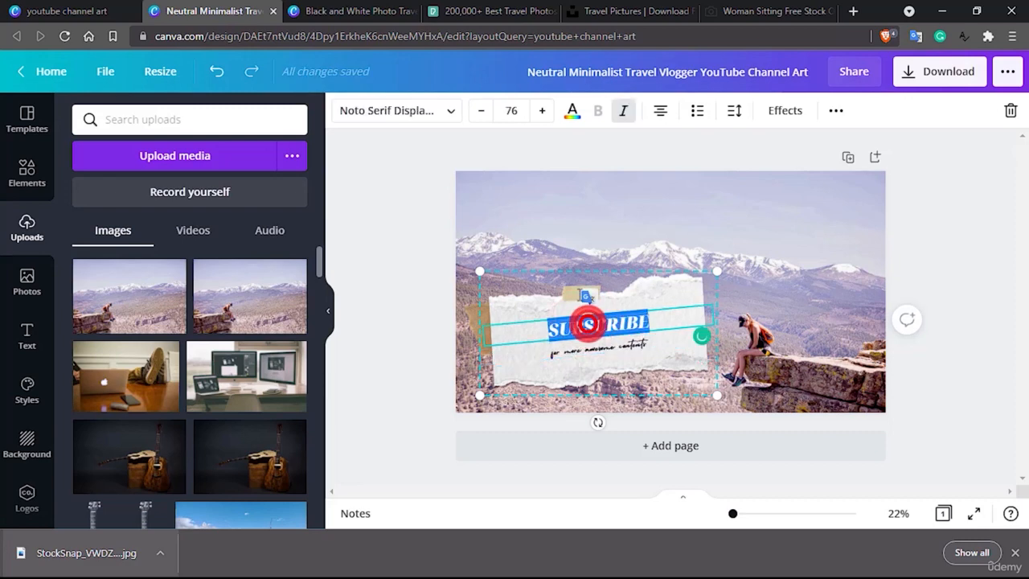
{"action": "left_click", "coordinate": [515, 111]}
{"action": "left_click", "coordinate": [512, 111]}
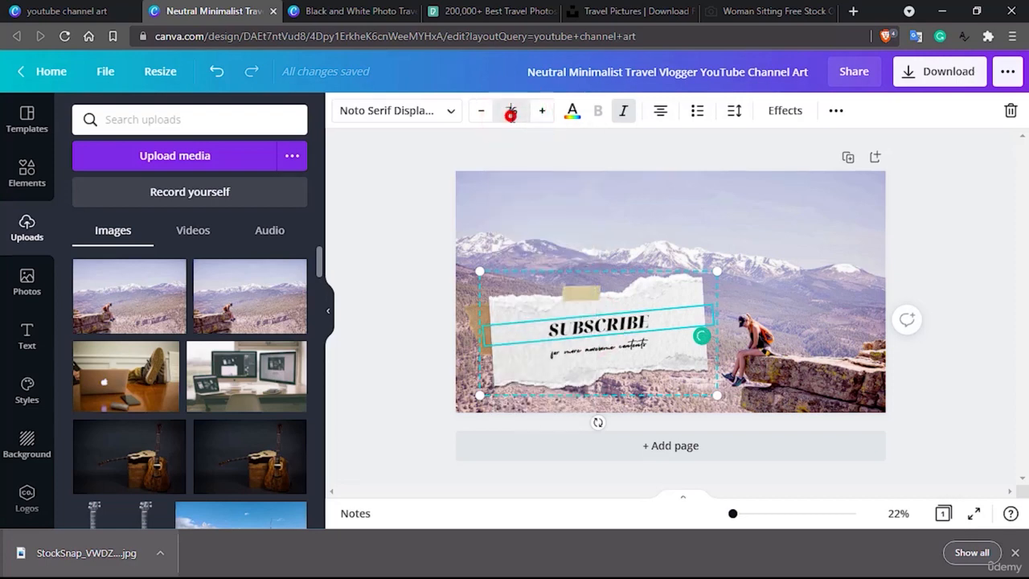
{"action": "left_click", "coordinate": [511, 111]}
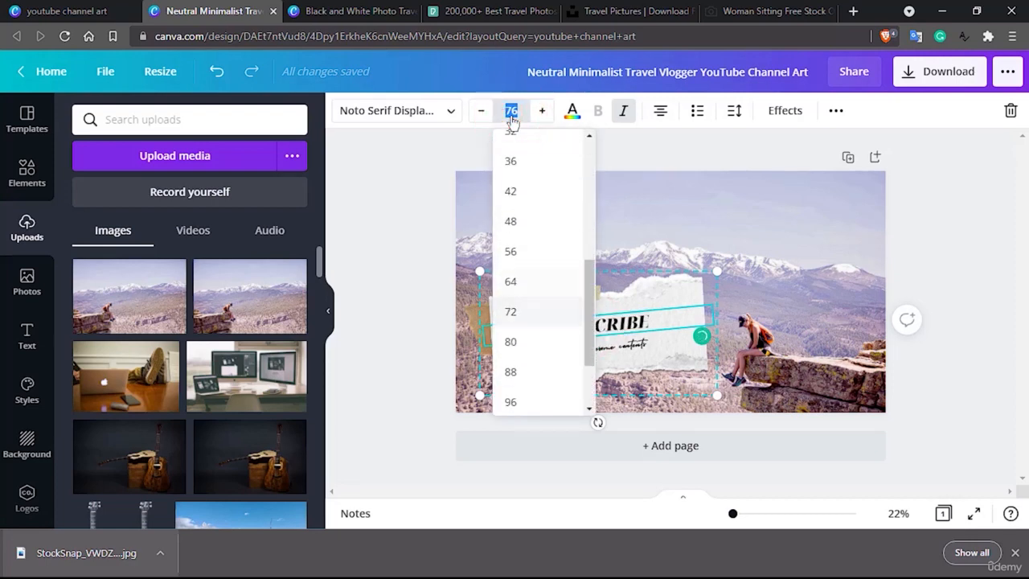
{"action": "left_click", "coordinate": [511, 342]}
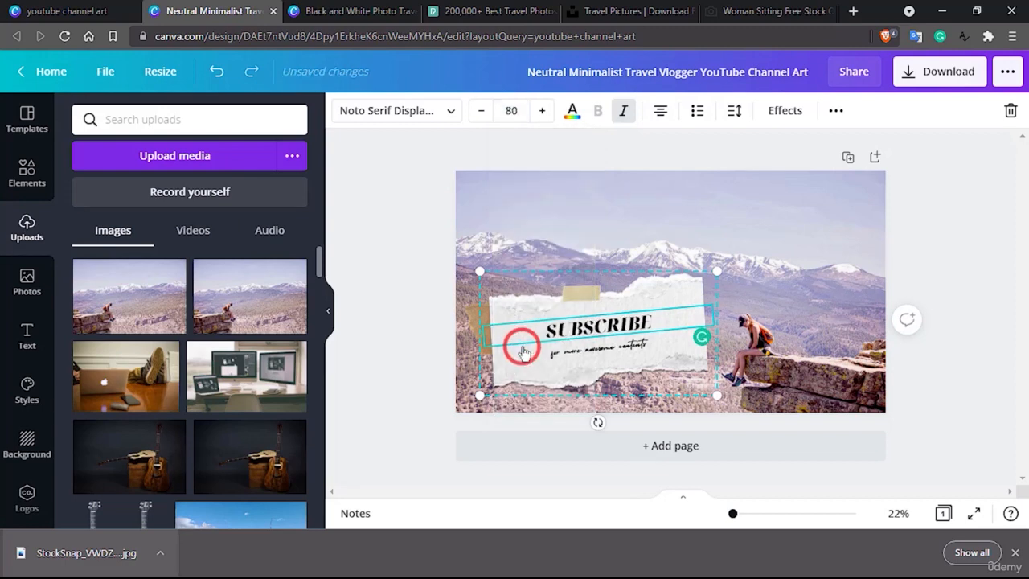
Set the font size of the tagline under the title to 64 and deselect the text.
{"action": "double_click", "coordinate": [603, 352]}
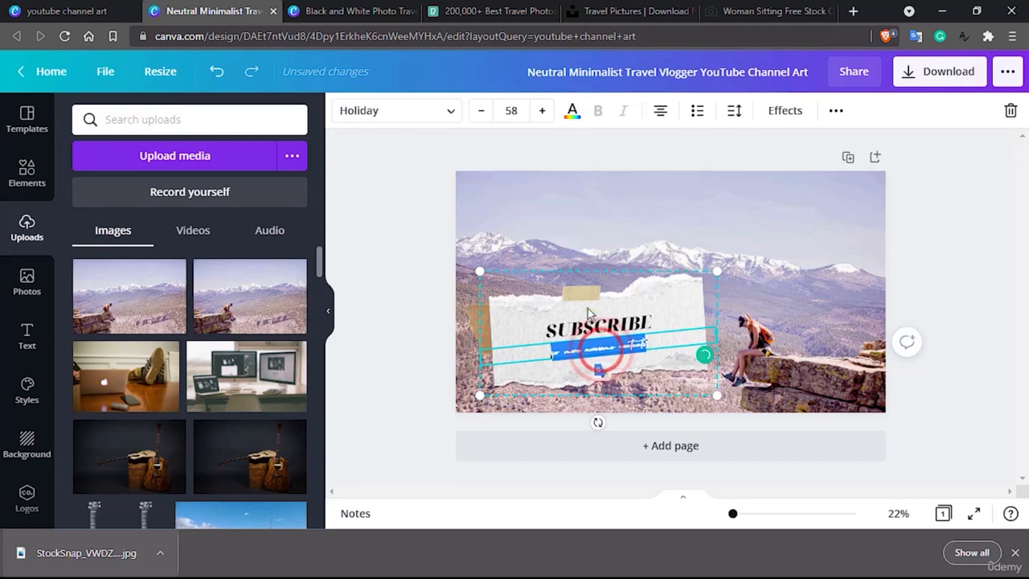
{"action": "left_click", "coordinate": [511, 112]}
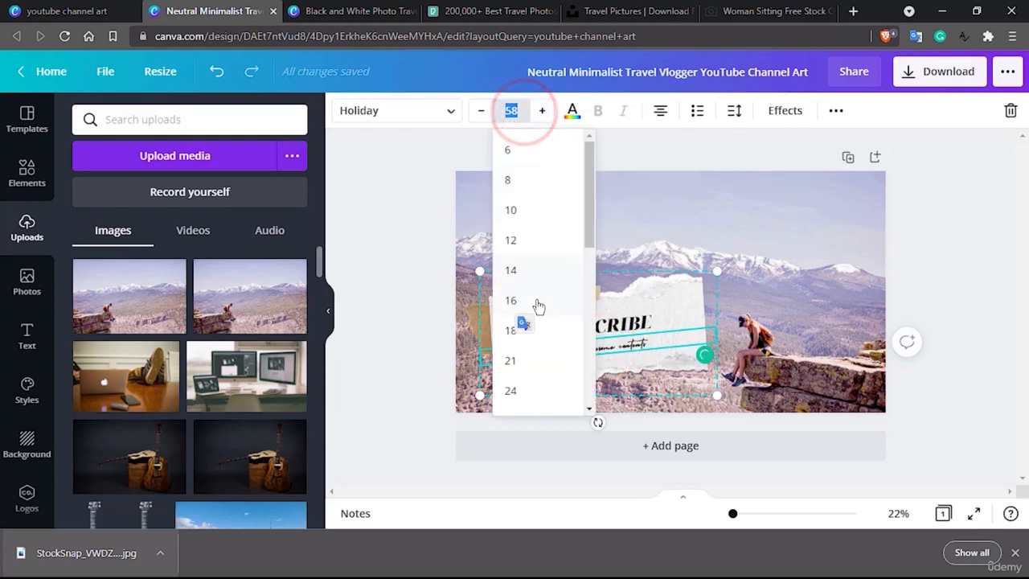
{"action": "scroll", "coordinate": [536, 304], "scroll_direction": "down", "scroll_amount": 5}
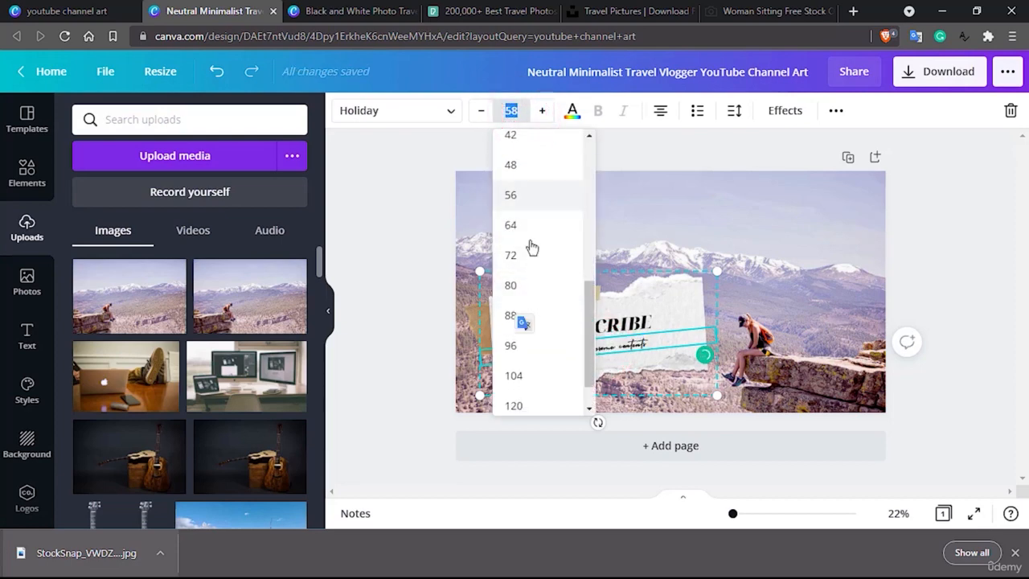
{"action": "left_click", "coordinate": [528, 224]}
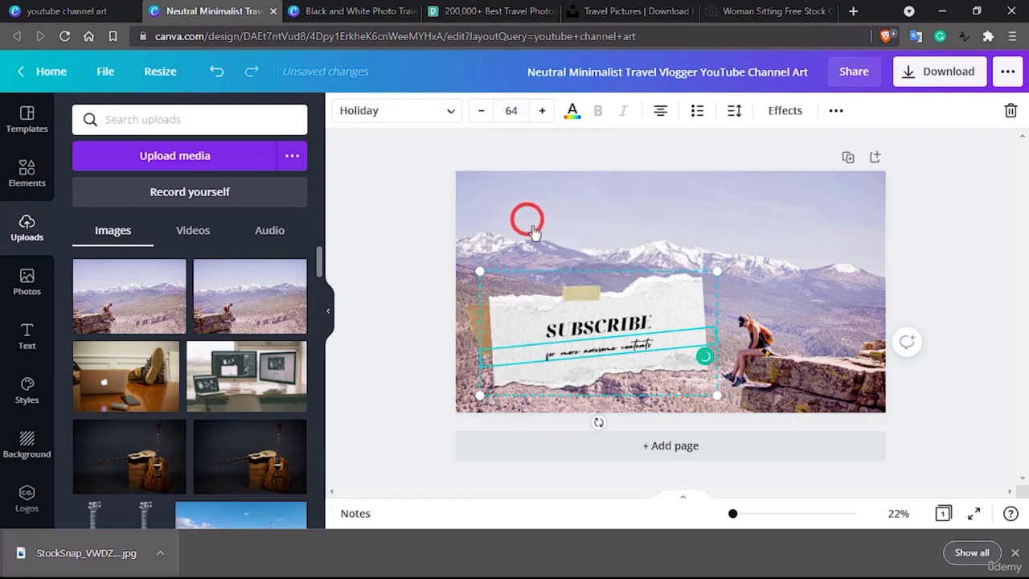
{"action": "left_click", "coordinate": [607, 326]}
{"action": "left_click", "coordinate": [648, 346]}
{"action": "left_click", "coordinate": [655, 322]}
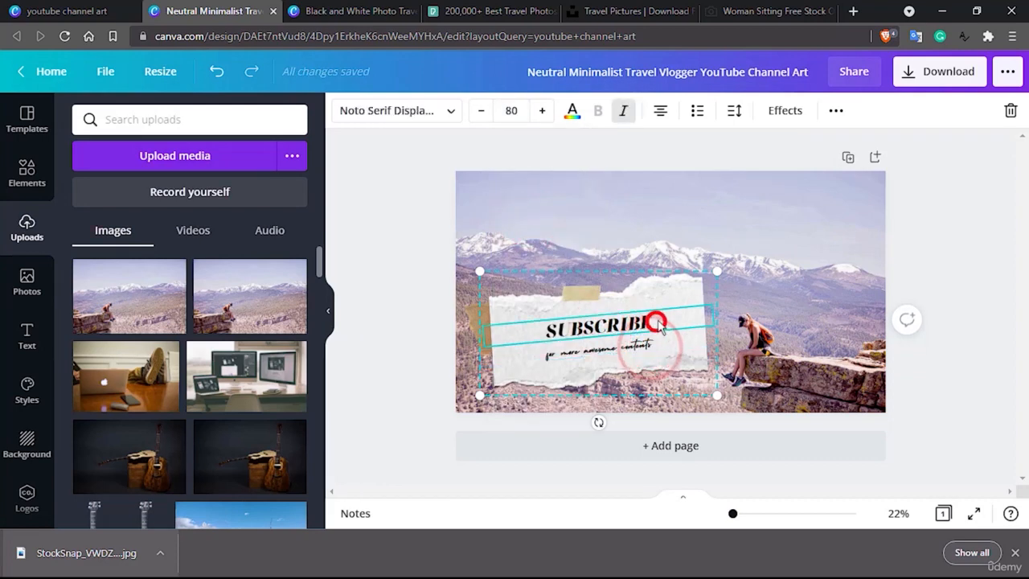
{"action": "left_click", "coordinate": [683, 293]}
{"action": "left_click", "coordinate": [815, 248]}
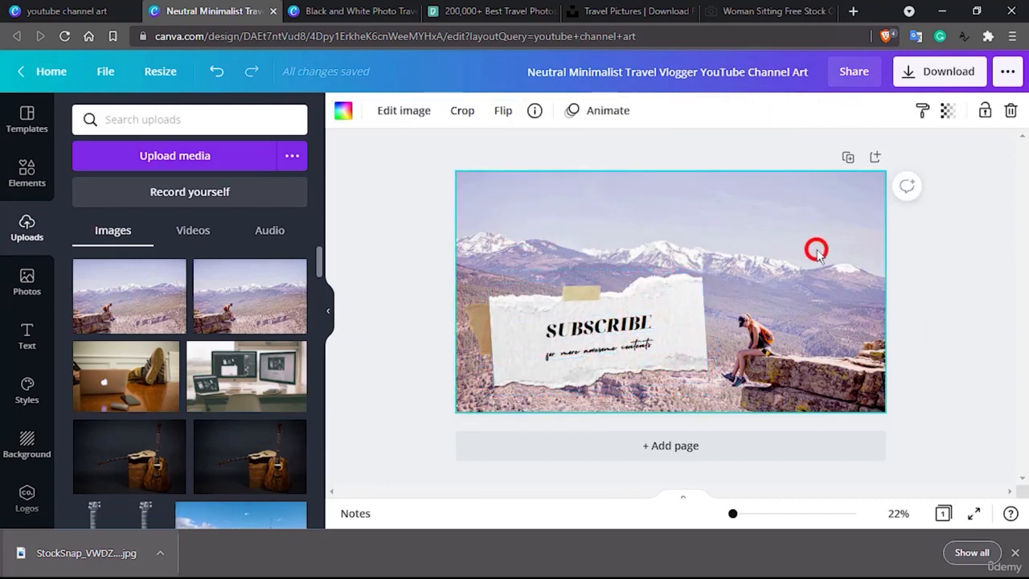
Increase the font size of the SUBSCRIBE title to 85.
{"action": "double_click", "coordinate": [625, 326]}
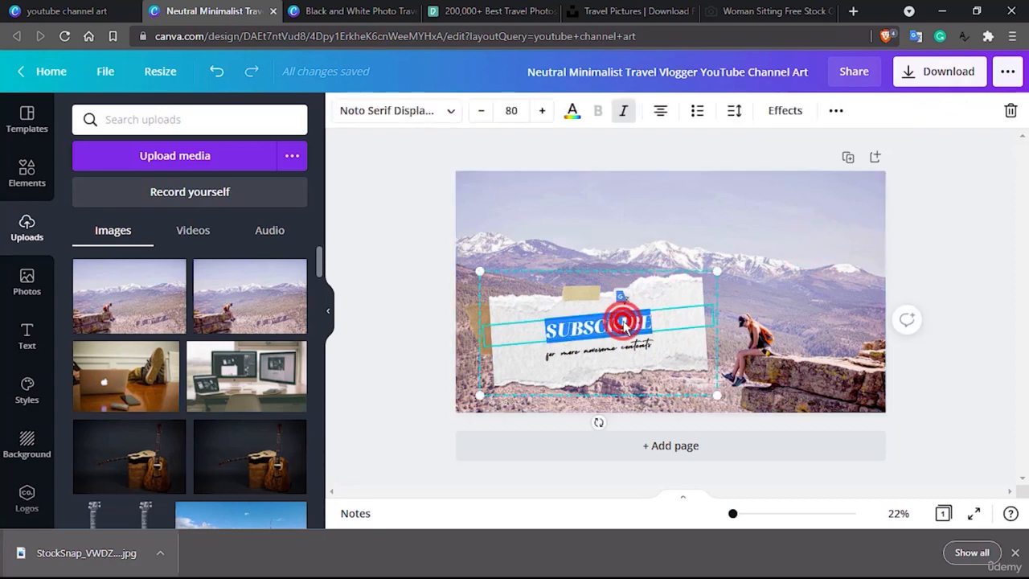
{"action": "left_click", "coordinate": [517, 112]}
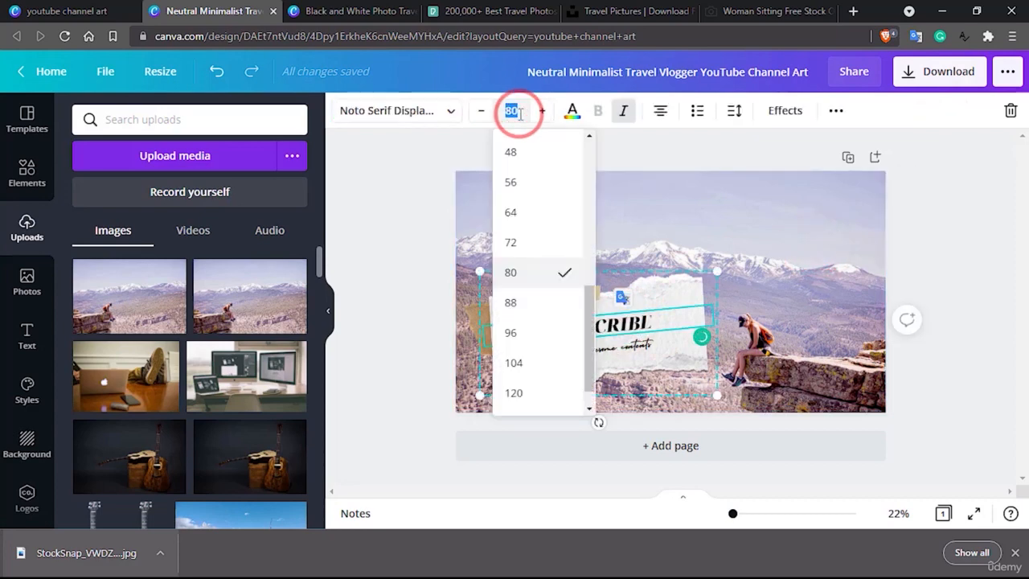
{"action": "type", "text": "85"}
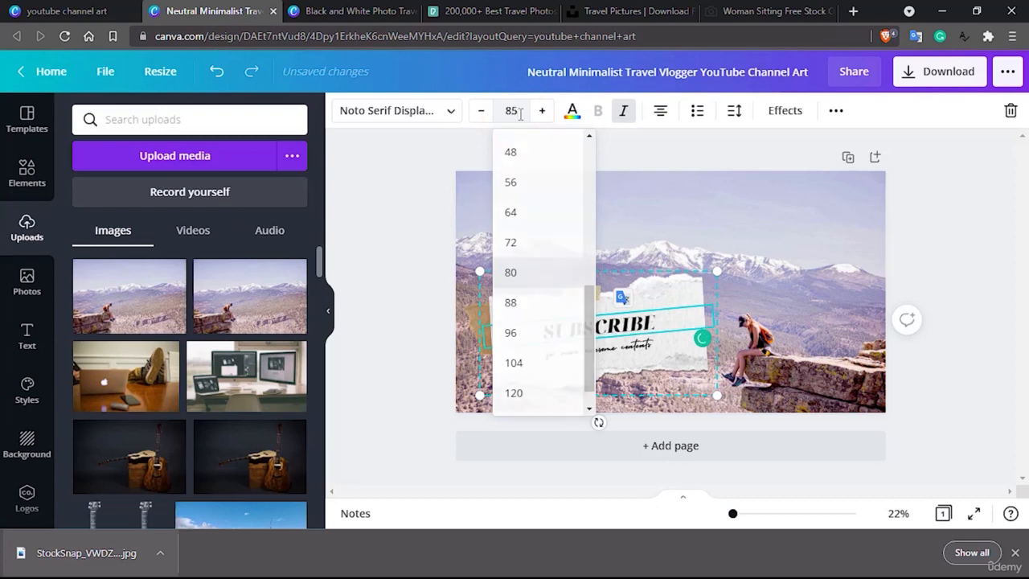
{"action": "key", "text": "Return"}
Increase the tagline's font size to 70 and deselect the text.
{"action": "double_click", "coordinate": [603, 352]}
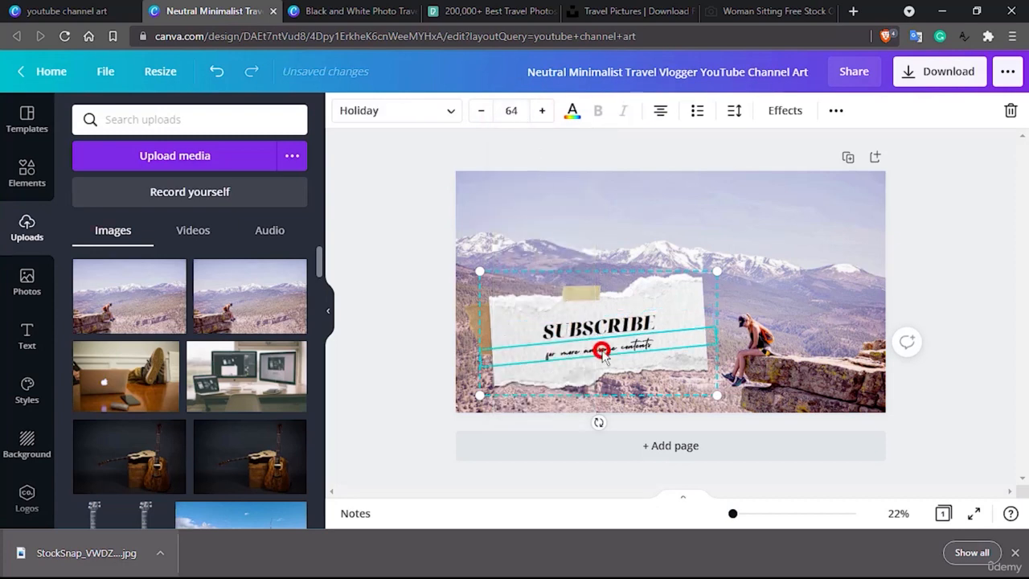
{"action": "left_click", "coordinate": [523, 112]}
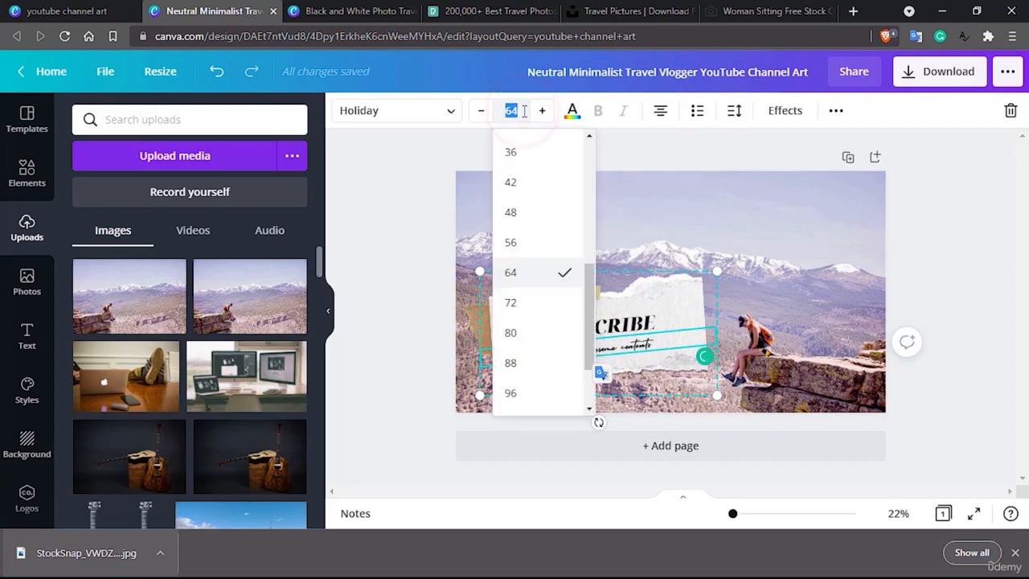
{"action": "key", "text": "Return"}
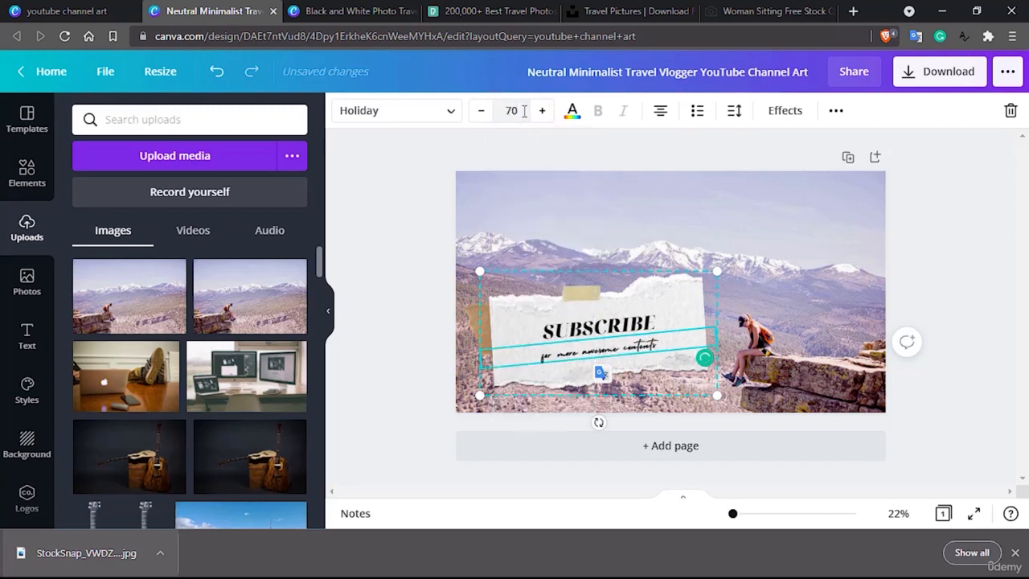
{"action": "left_click", "coordinate": [846, 299]}
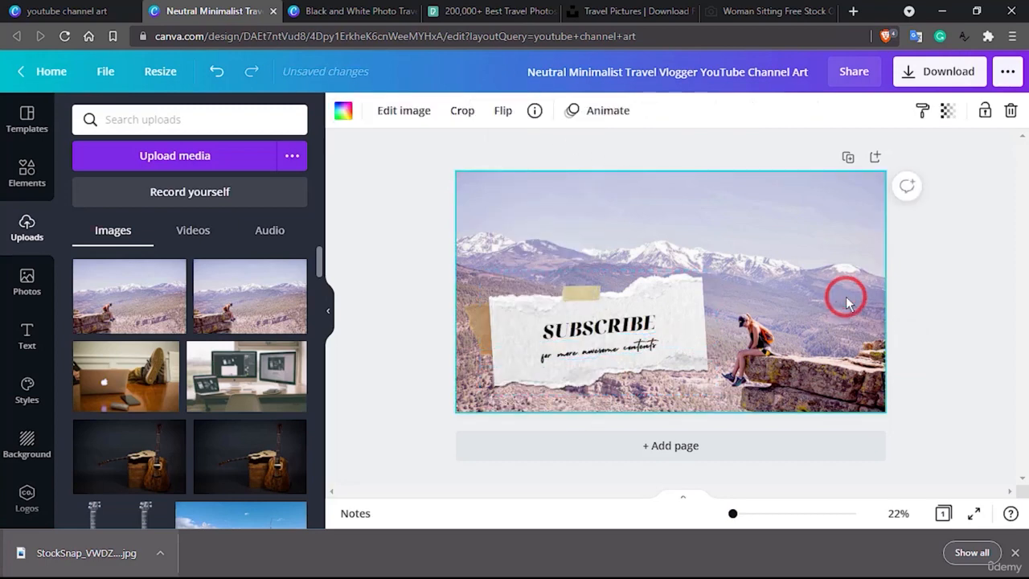
Set the letter spacing of the SUBSCRIBE title to 351 and deselect the text.
{"action": "left_click", "coordinate": [618, 320]}
{"action": "double_click", "coordinate": [618, 320]}
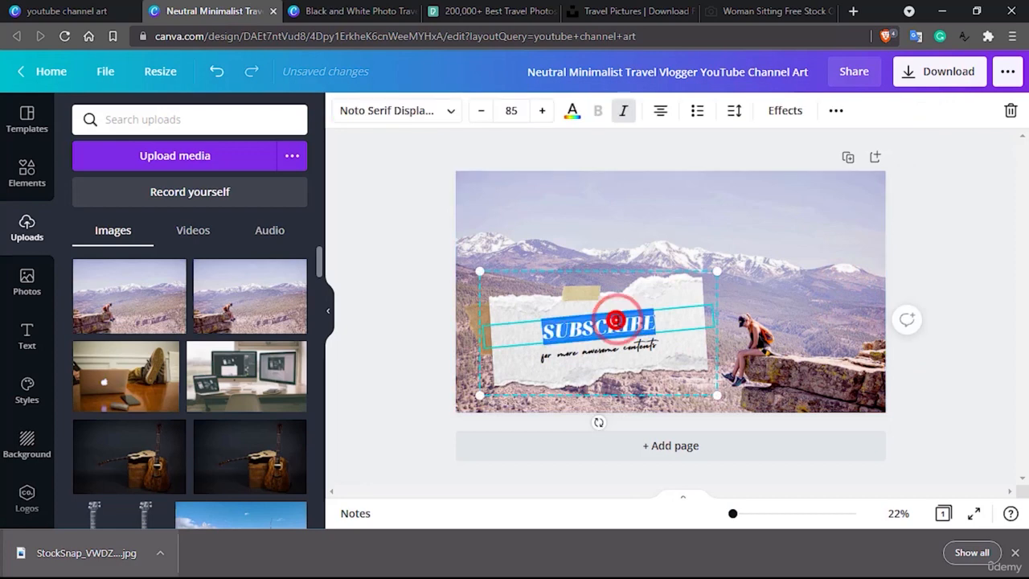
{"action": "left_click", "coordinate": [737, 112]}
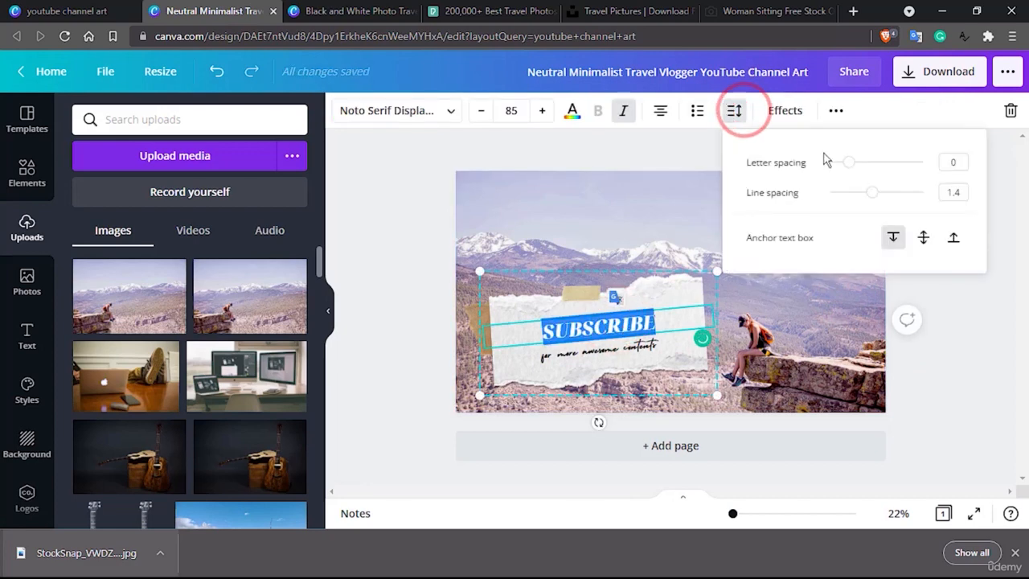
{"action": "left_click_drag", "start_coordinate": [849, 164], "coordinate": [883, 165]}
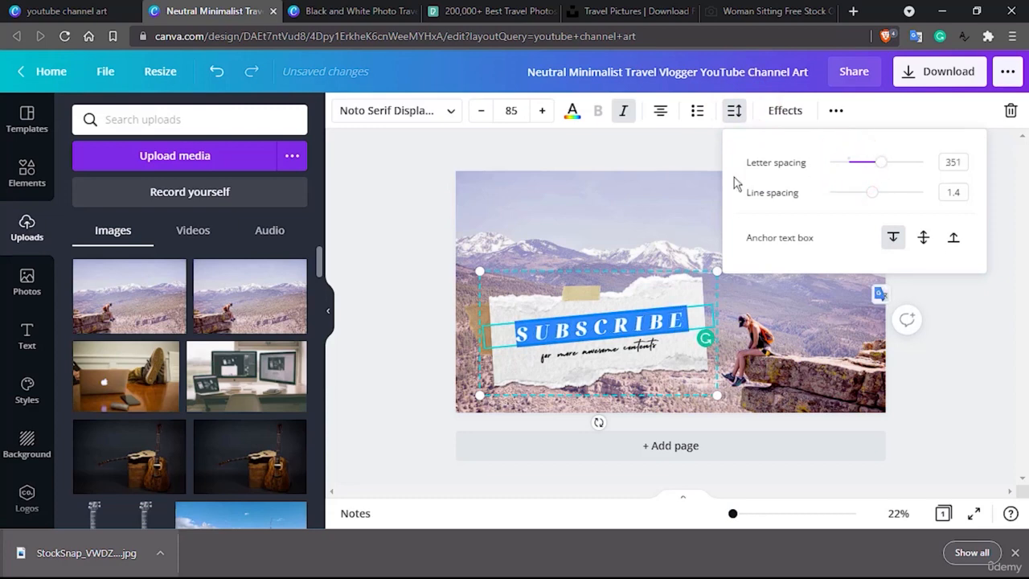
{"action": "left_click", "coordinate": [644, 186]}
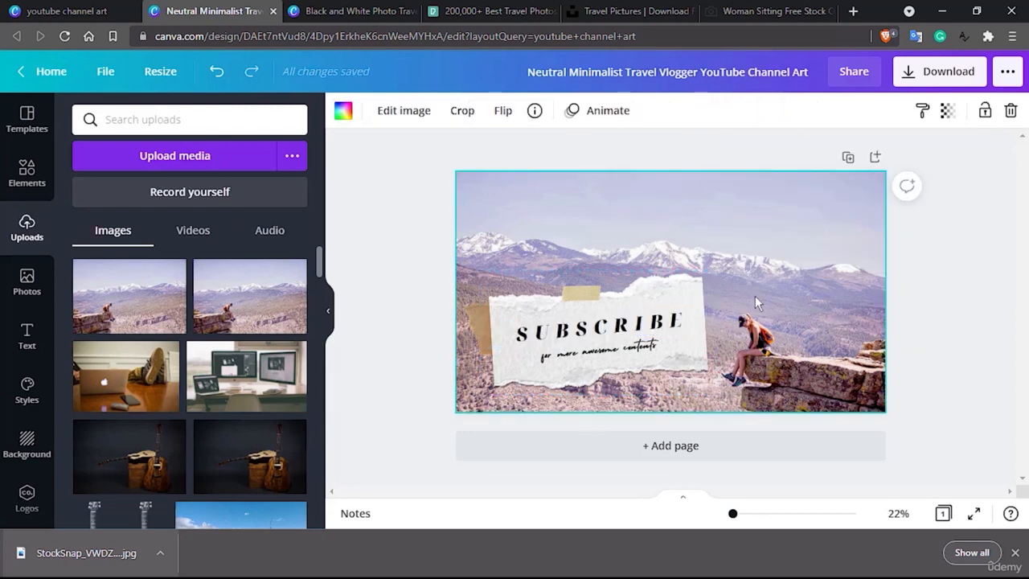
Scale down the grouped torn-paper title so it takes up less of the banner's lower-left area, and deselect it.
{"action": "left_click", "coordinate": [679, 293]}
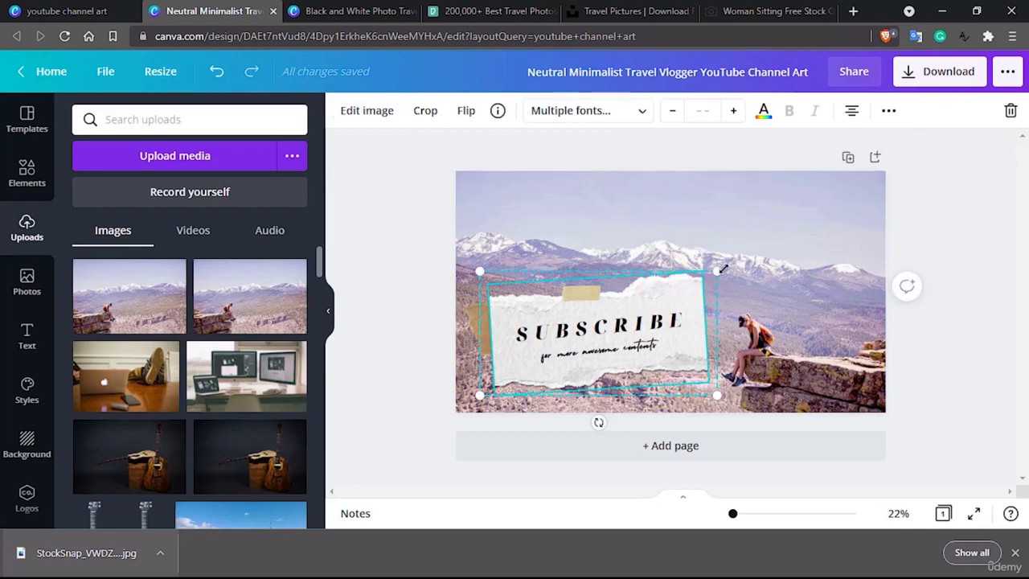
{"action": "left_click_drag", "start_coordinate": [723, 270], "coordinate": [664, 279]}
{"action": "left_click", "coordinate": [470, 318]}
{"action": "left_click", "coordinate": [759, 329]}
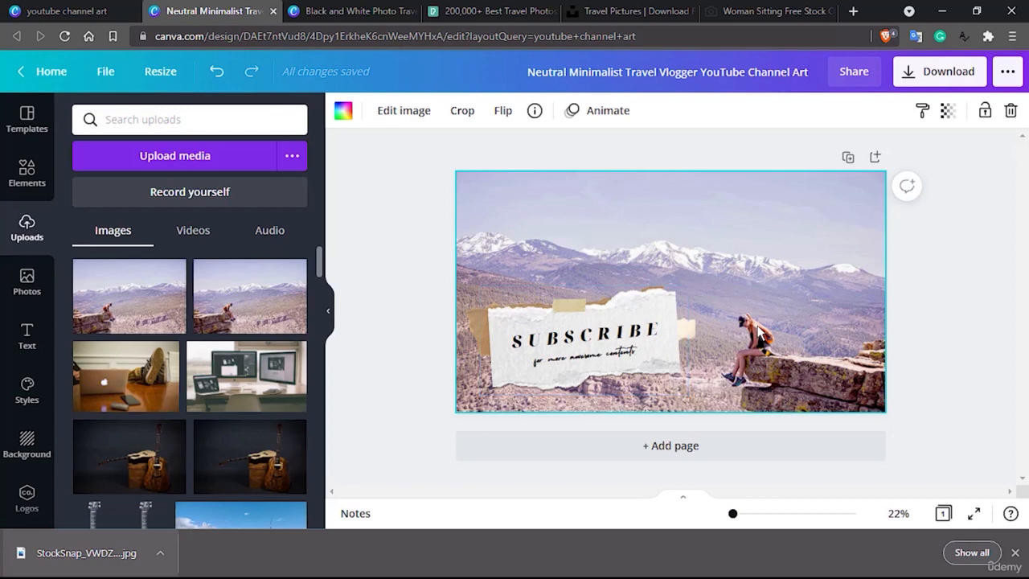
Rename the design as "Youtube channel art 1 - Tutor".
{"action": "left_click", "coordinate": [717, 75]}
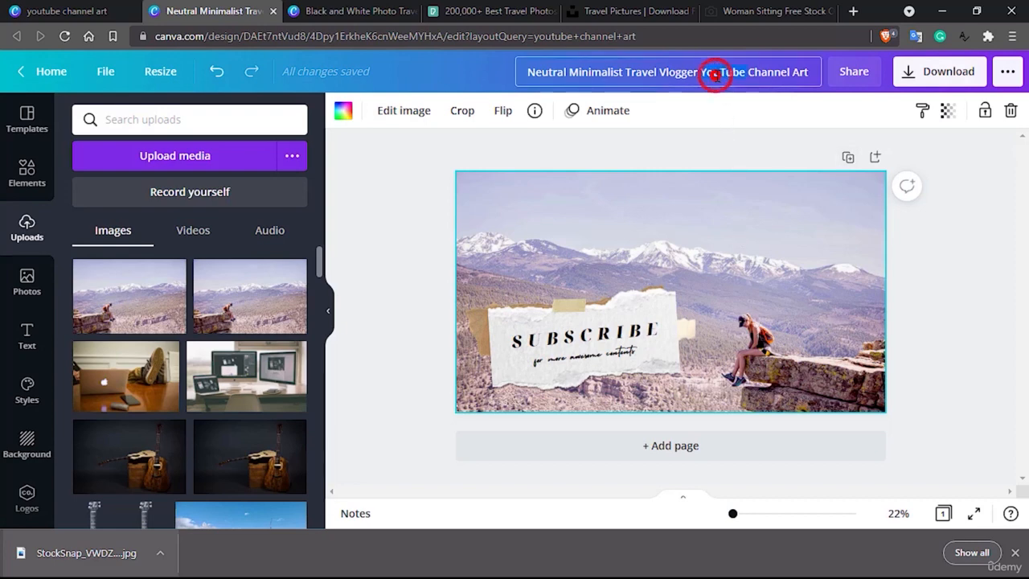
{"action": "type", "text": "You"}
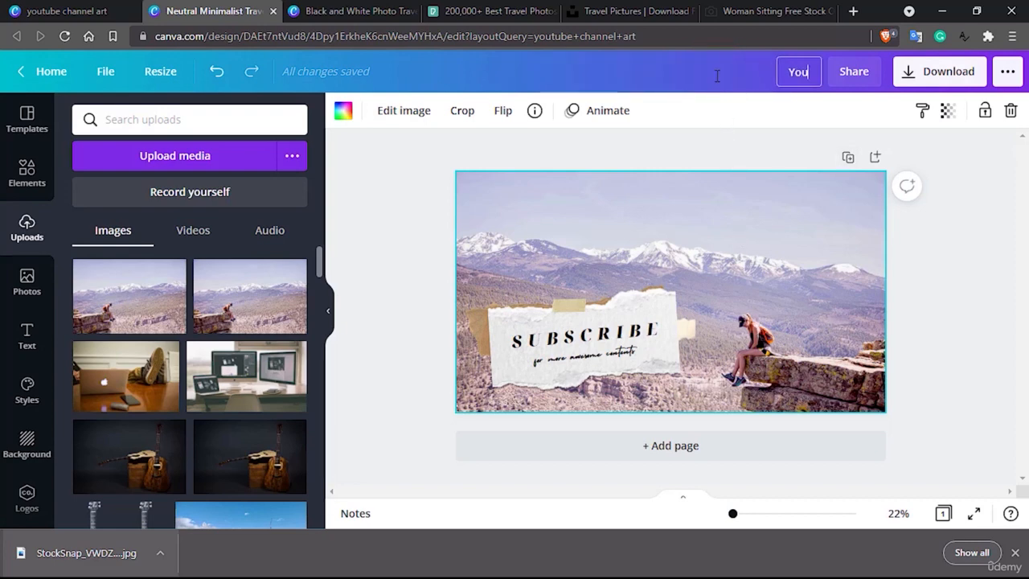
{"action": "type", "text": "tube chane"}
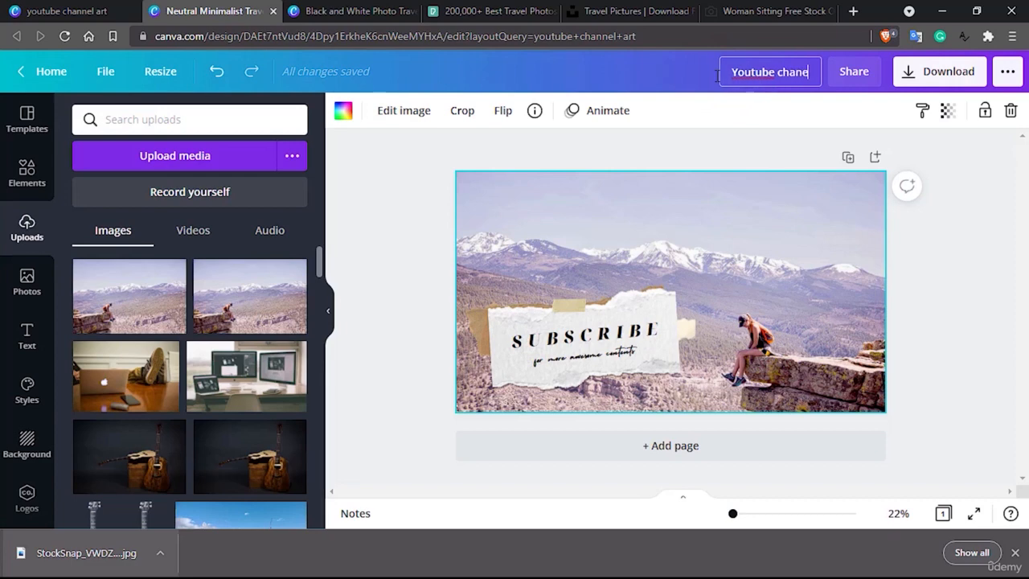
{"action": "type", "text": "l art 1 -"}
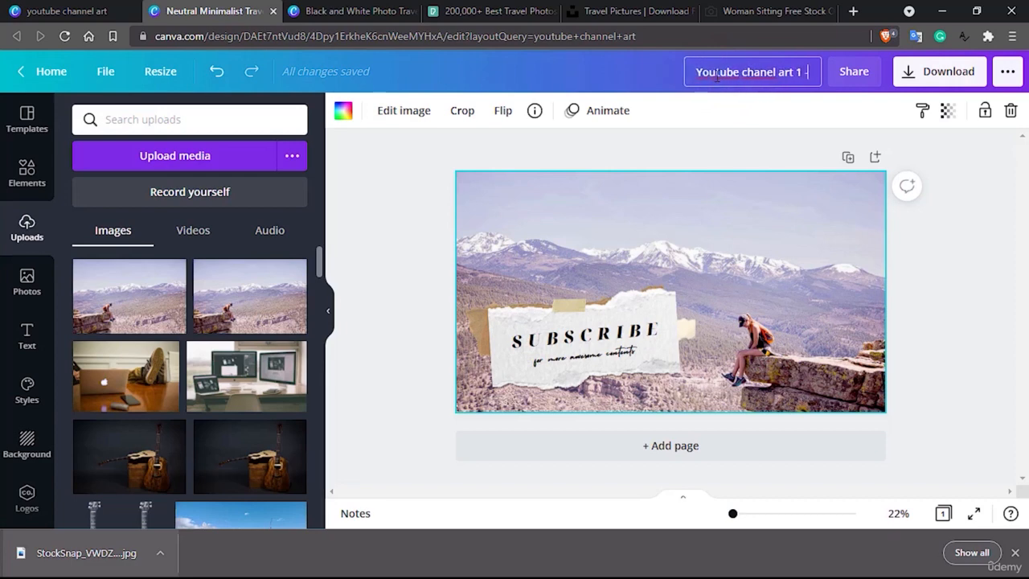
{"action": "type", "text": " Tutor"}
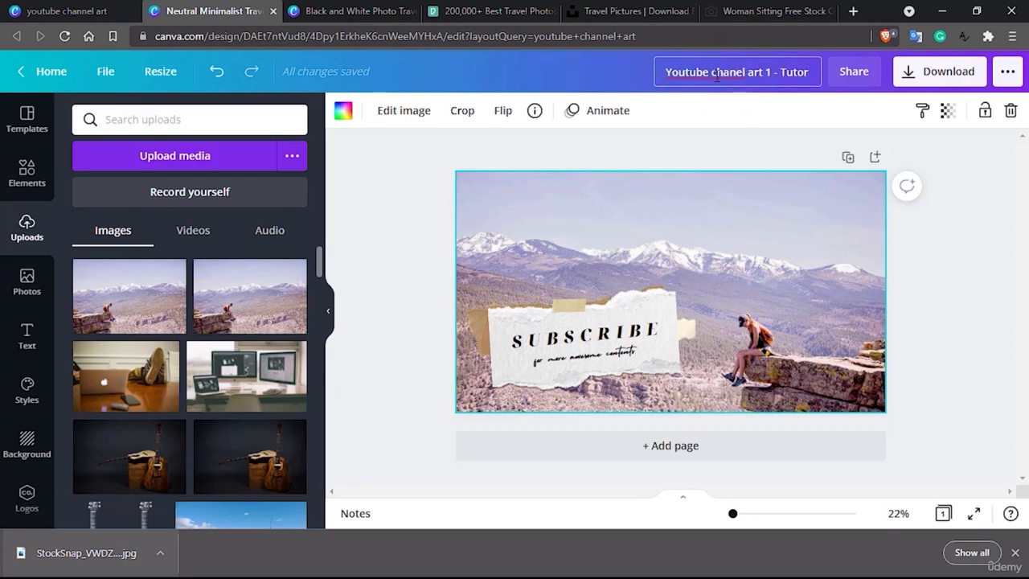
{"action": "left_click", "coordinate": [734, 74]}
{"action": "left_click", "coordinate": [739, 137]}
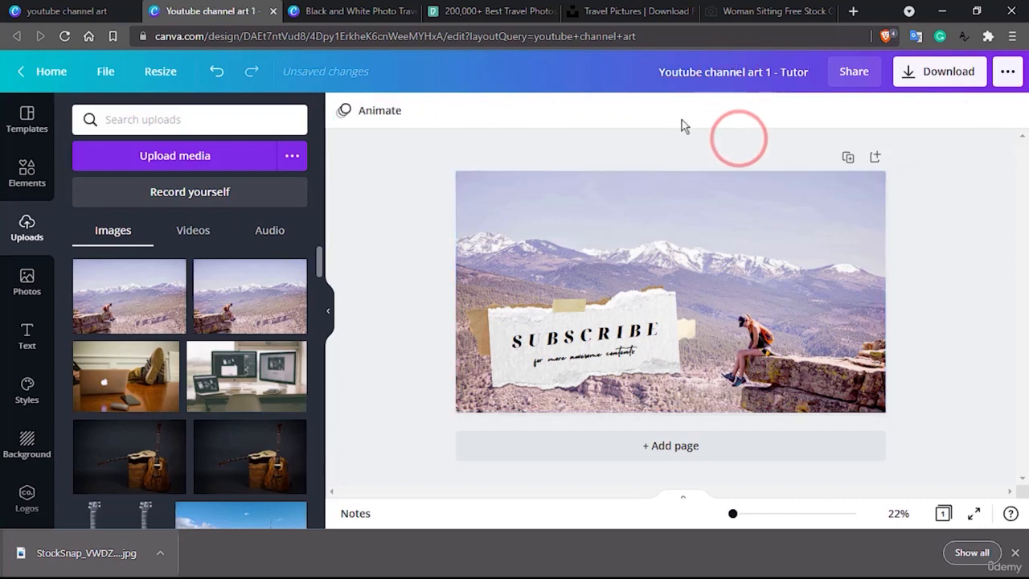
Switch to the Black and White Photo Travel Influencer design and select its upper-left lake photo.
{"action": "left_click", "coordinate": [378, 13]}
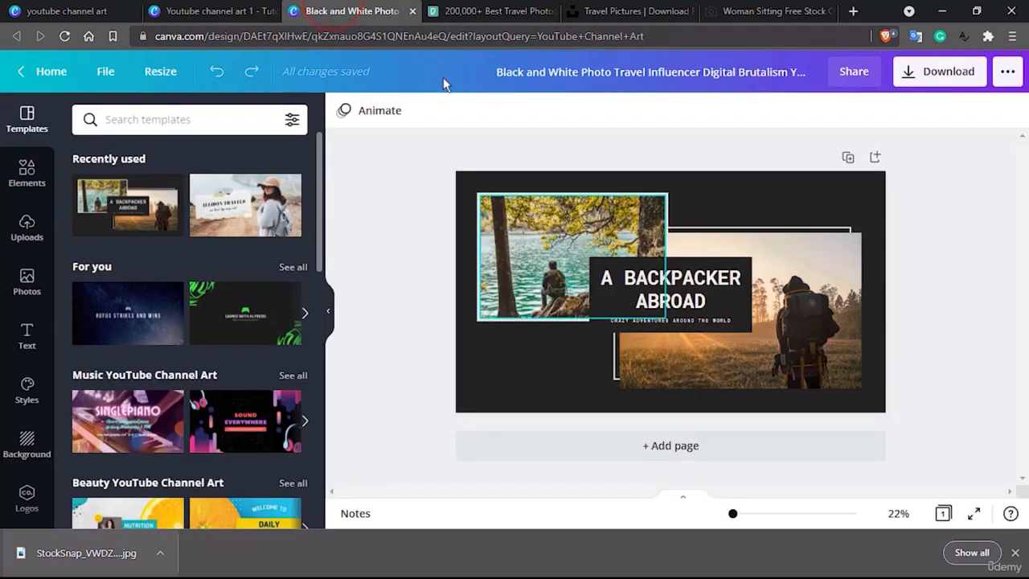
{"action": "left_click", "coordinate": [827, 353]}
{"action": "left_click", "coordinate": [553, 251]}
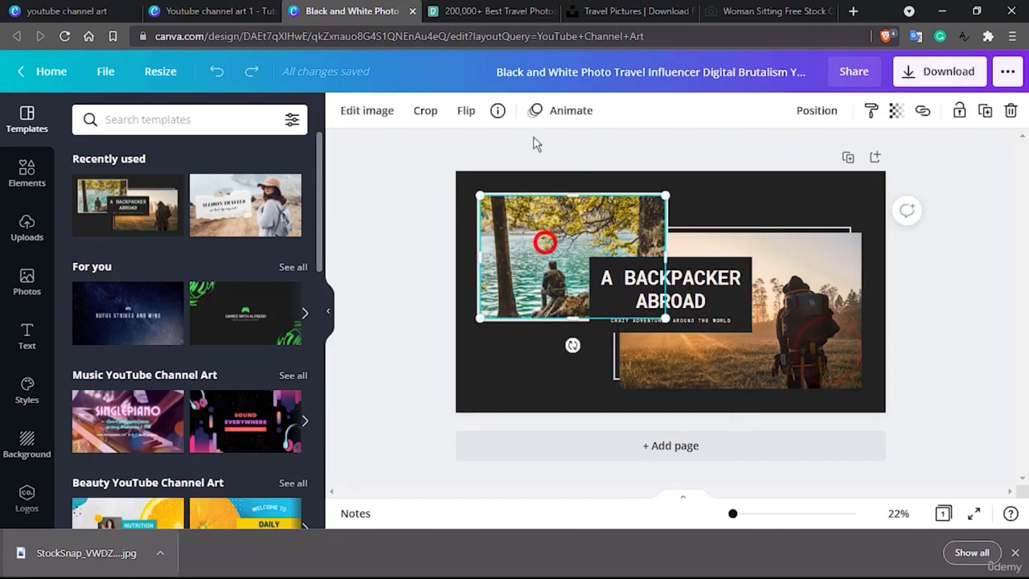
Download the Pexels travel photo of a man sitting outside Petra to the Downloads folder and upload it to the Canva design.
{"action": "left_click", "coordinate": [516, 13]}
{"action": "scroll", "coordinate": [471, 378], "scroll_direction": "up", "scroll_amount": 15}
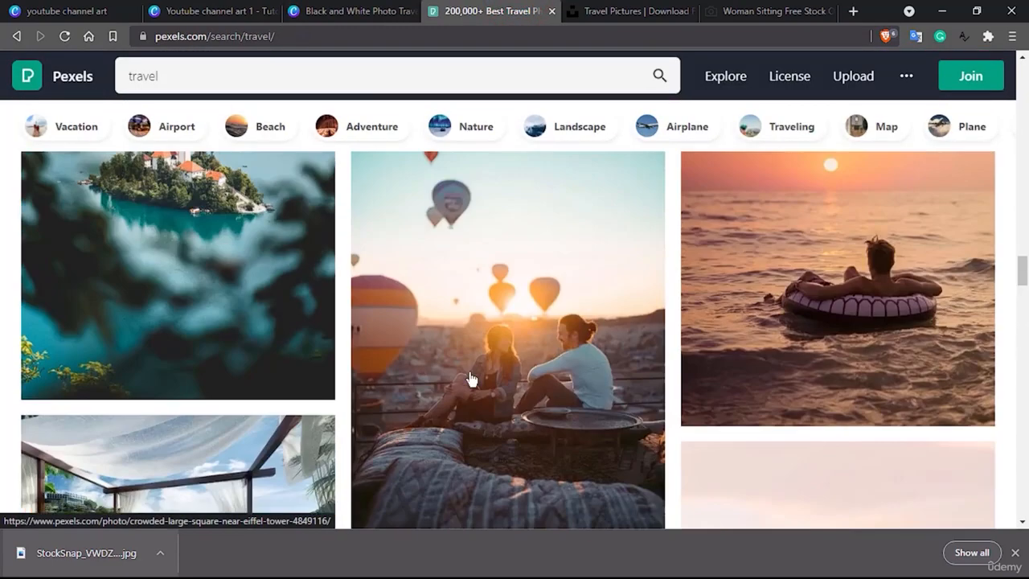
{"action": "scroll", "coordinate": [471, 378], "scroll_direction": "up", "scroll_amount": 10}
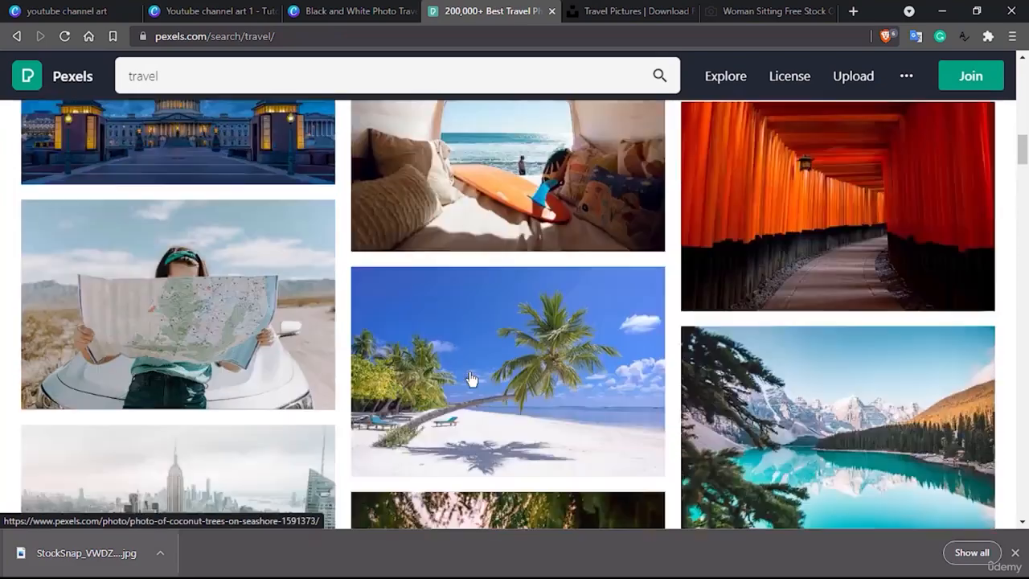
{"action": "scroll", "coordinate": [471, 378], "scroll_direction": "down", "scroll_amount": 5}
{"action": "left_click", "coordinate": [823, 260]}
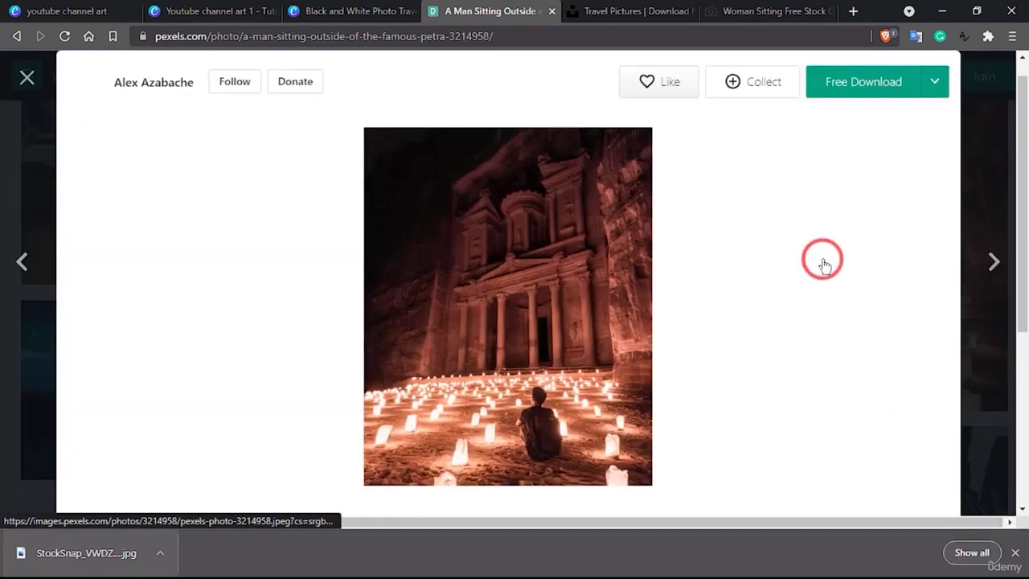
{"action": "left_click", "coordinate": [857, 84]}
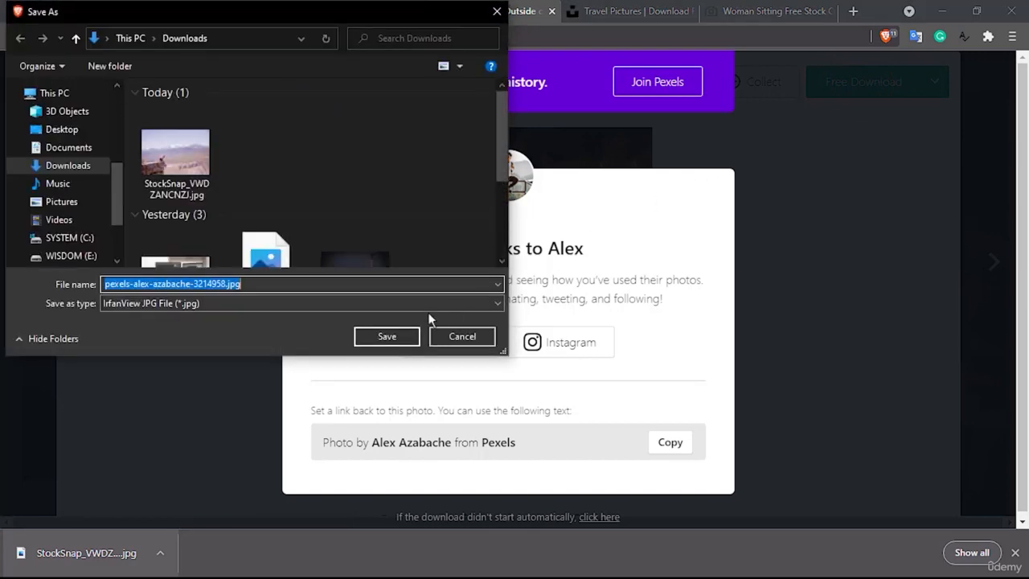
{"action": "left_click", "coordinate": [387, 336]}
{"action": "left_click", "coordinate": [350, 12]}
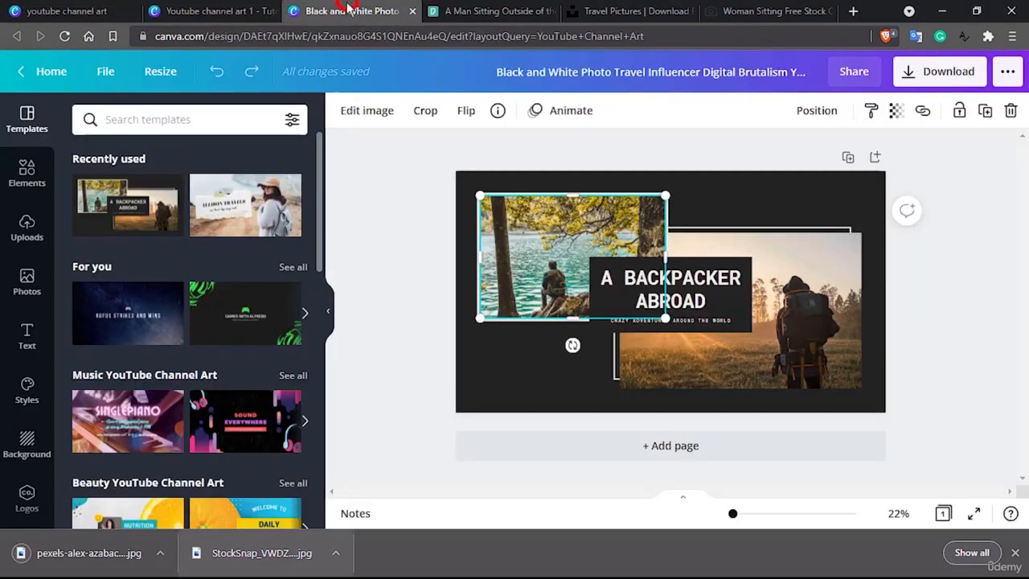
{"action": "left_click_drag", "start_coordinate": [68, 555], "coordinate": [199, 316]}
Download the Unsplash travel photo of a man holding luggage to the Downloads folder.
{"action": "left_click", "coordinate": [611, 10]}
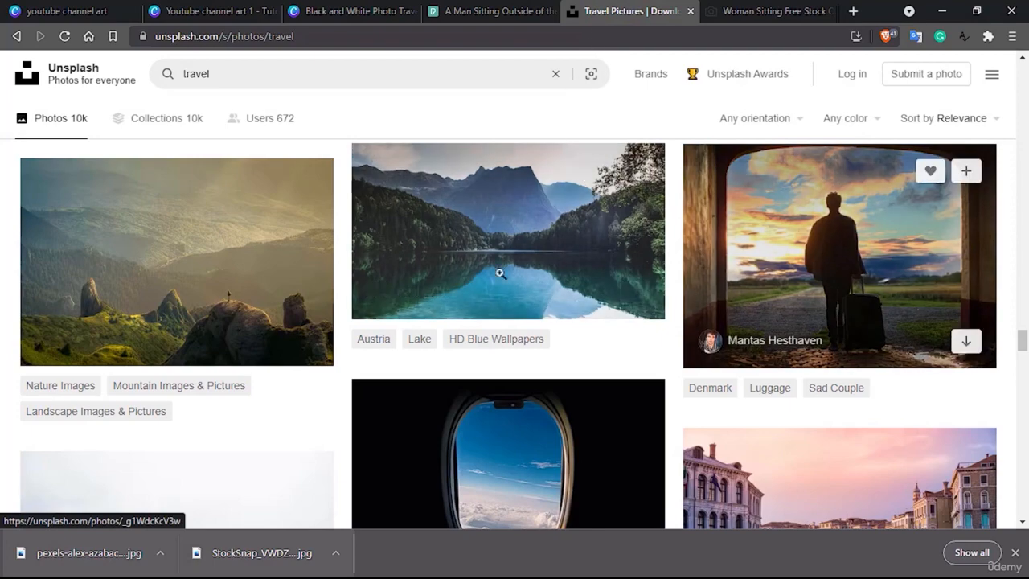
{"action": "scroll", "coordinate": [479, 318], "scroll_direction": "up", "scroll_amount": 1}
{"action": "scroll", "coordinate": [481, 317], "scroll_direction": "up", "scroll_amount": 2}
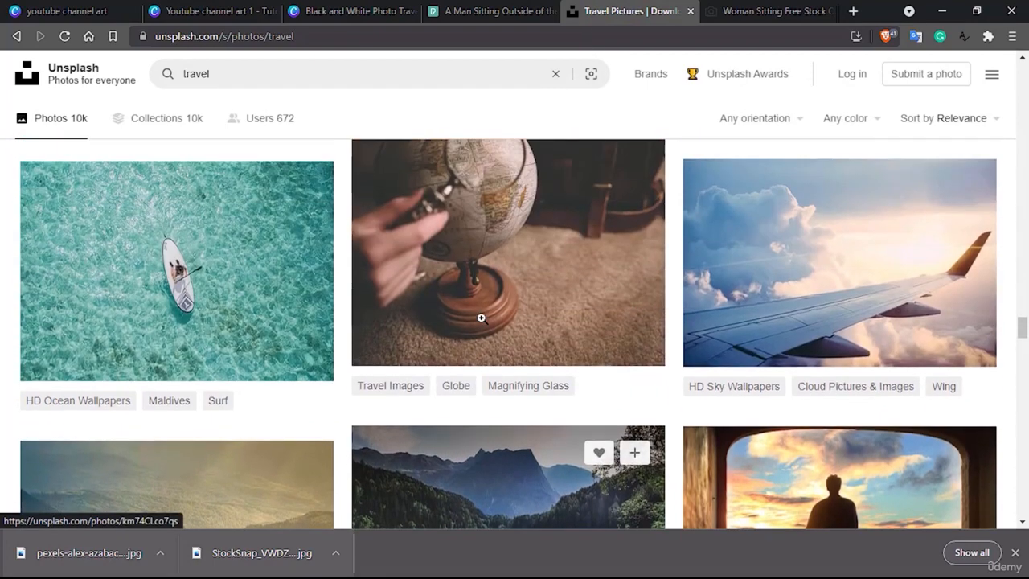
{"action": "left_click", "coordinate": [353, 10]}
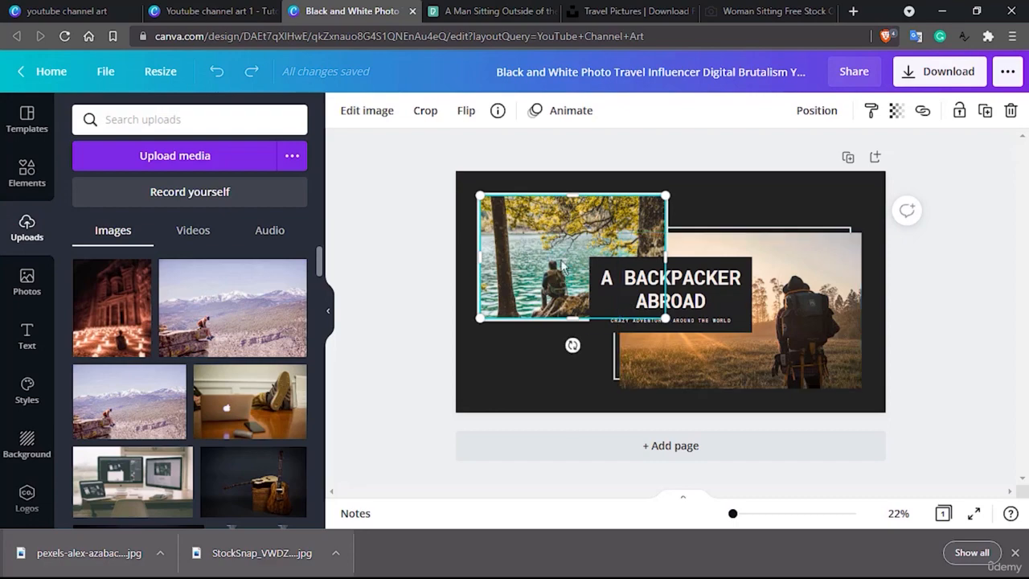
{"action": "left_click", "coordinate": [618, 10]}
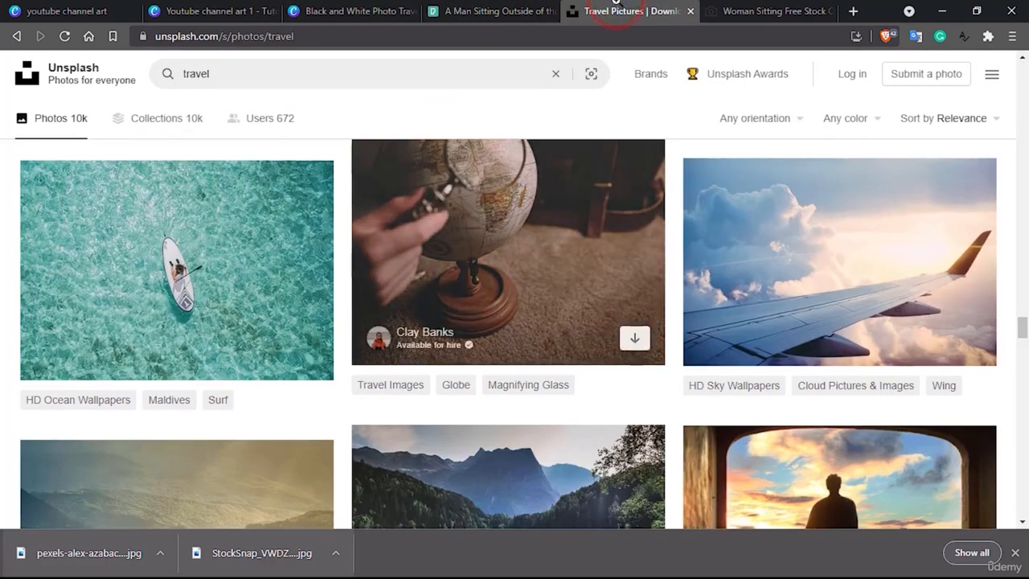
{"action": "scroll", "coordinate": [756, 150], "scroll_direction": "down", "scroll_amount": 3}
{"action": "left_click", "coordinate": [894, 298]}
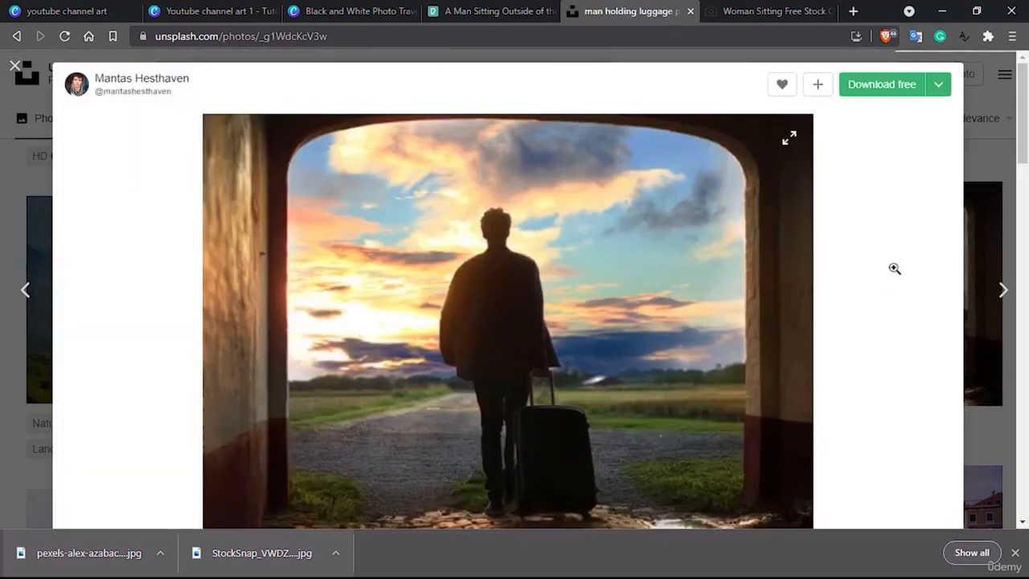
{"action": "left_click", "coordinate": [892, 84]}
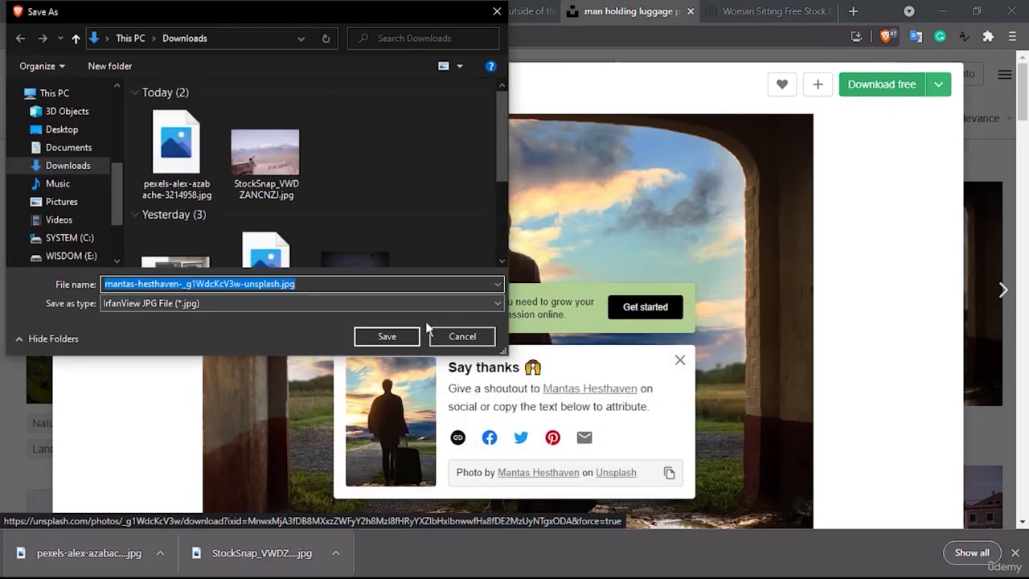
{"action": "left_click", "coordinate": [402, 336]}
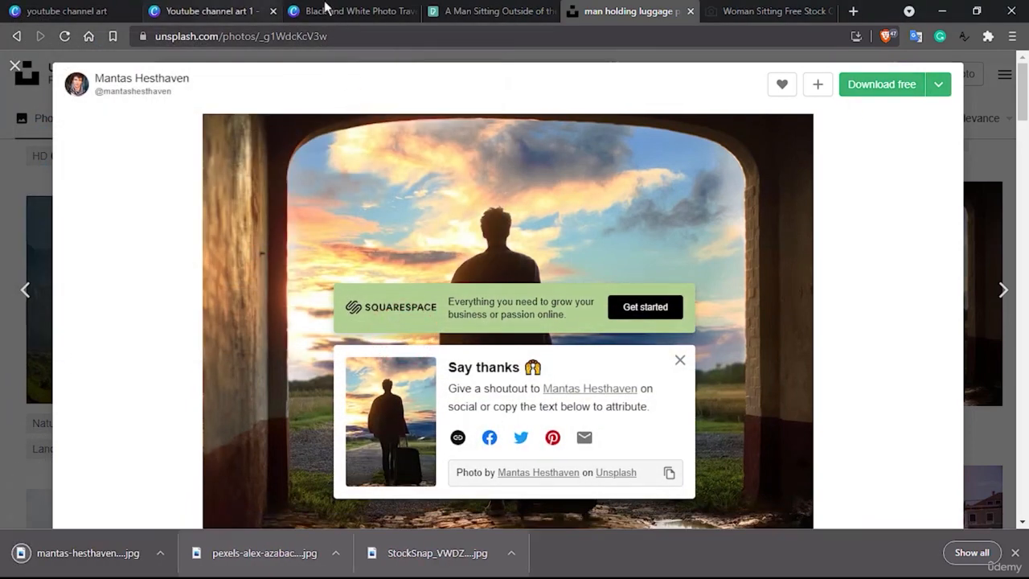
Upload the luggage photo to Canva, replacing the upper-left lake photo with it and the backpacker photo with the Petra picture.
{"action": "left_click", "coordinate": [323, 11]}
{"action": "left_click_drag", "start_coordinate": [112, 558], "coordinate": [553, 268]}
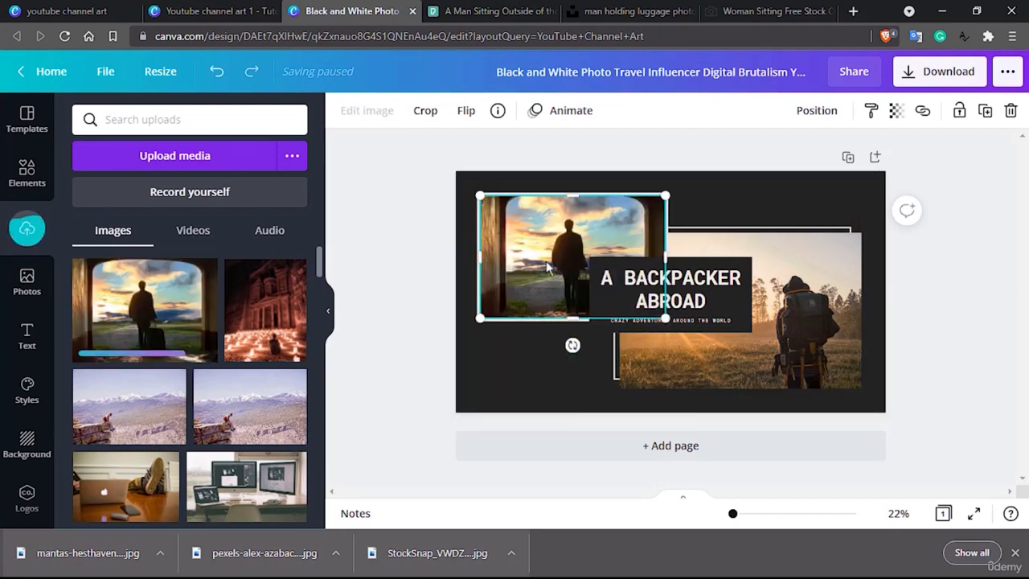
{"action": "left_click_drag", "start_coordinate": [553, 336], "coordinate": [807, 345]}
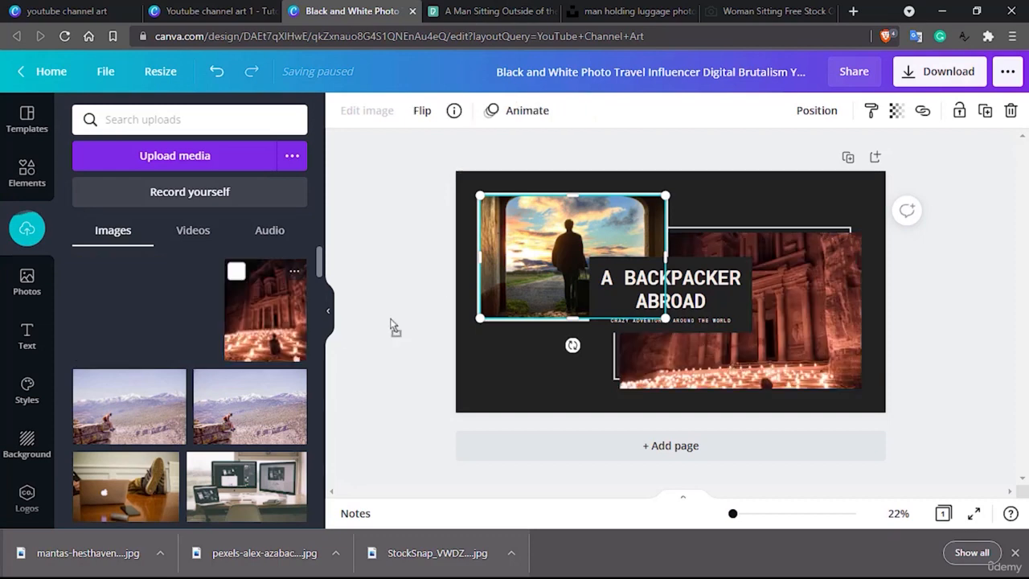
Shift the Petra photo upward within its frame so the seated man and the candles fill the crop.
{"action": "left_click", "coordinate": [812, 328]}
{"action": "double_click", "coordinate": [812, 331]}
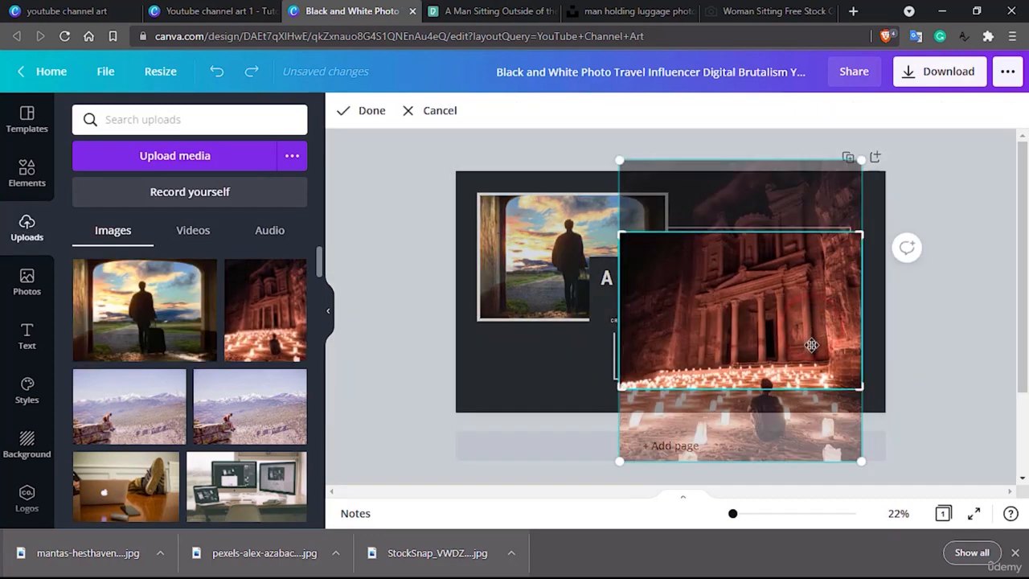
{"action": "left_click_drag", "start_coordinate": [812, 342], "coordinate": [808, 281]}
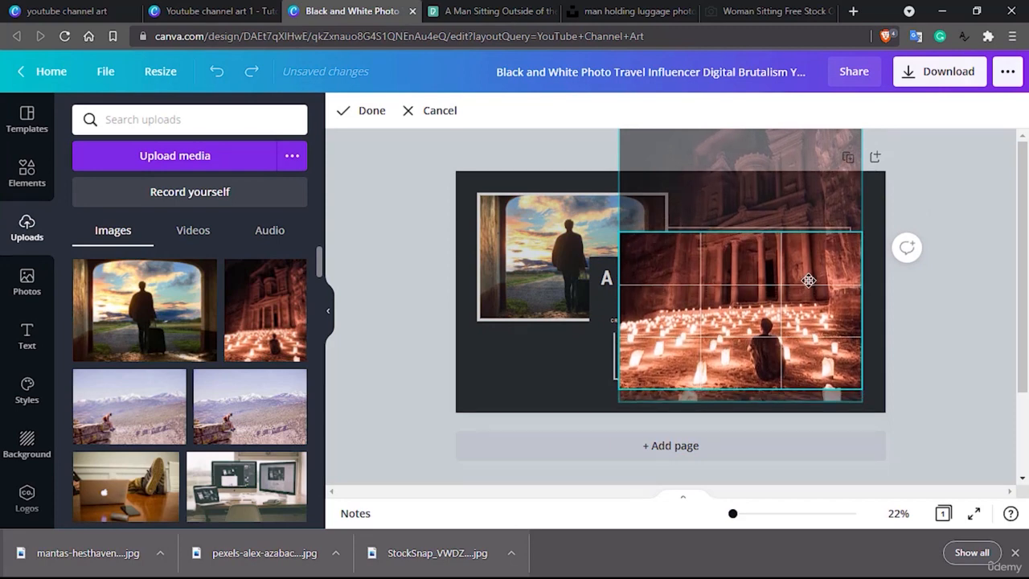
{"action": "left_click", "coordinate": [957, 314]}
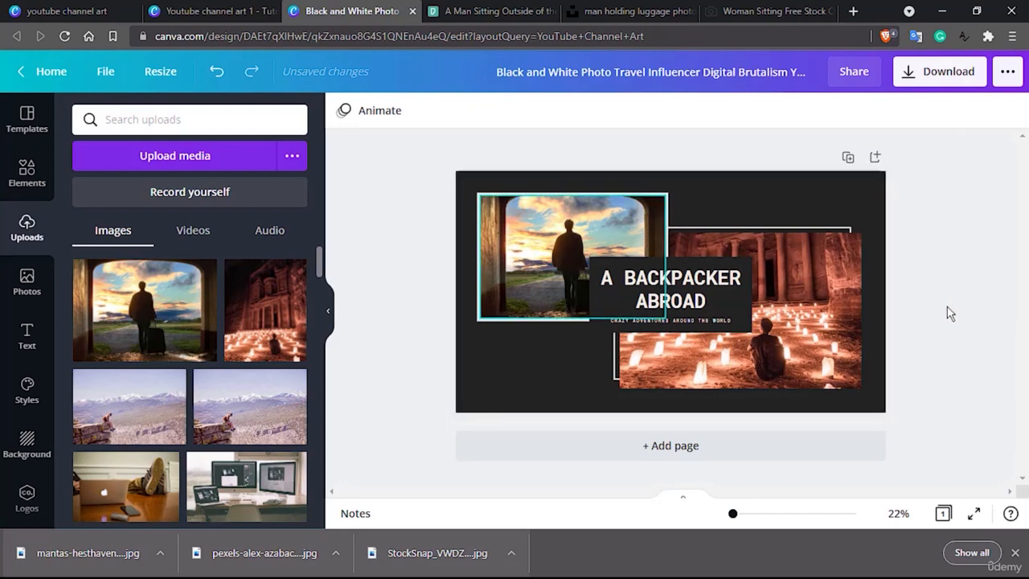
Replace the banner headline "A BACKPACKER ABROAD" with "SUBSCRIBE".
{"action": "double_click", "coordinate": [704, 300]}
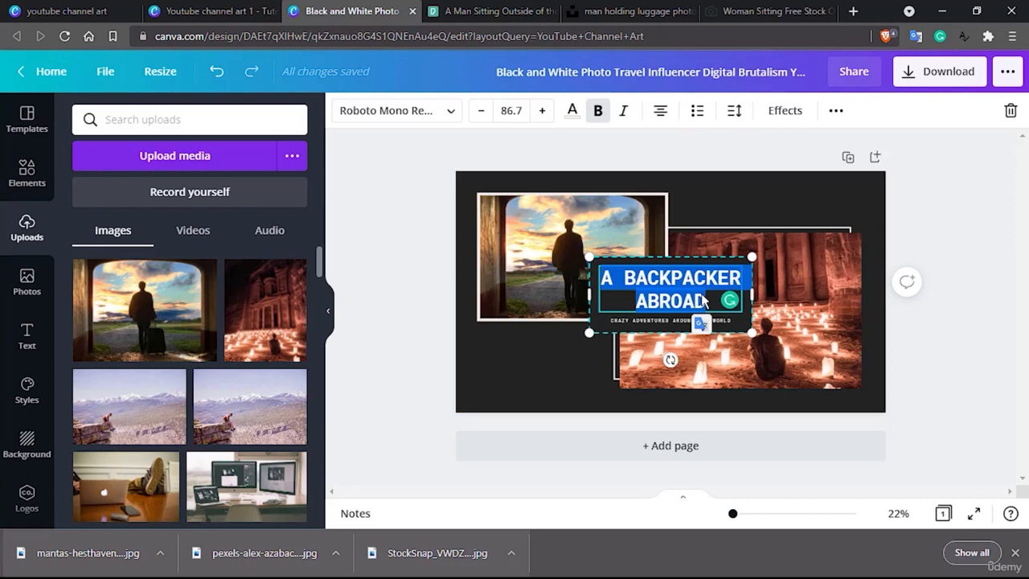
{"action": "left_click", "coordinate": [666, 323]}
{"action": "left_click", "coordinate": [663, 277]}
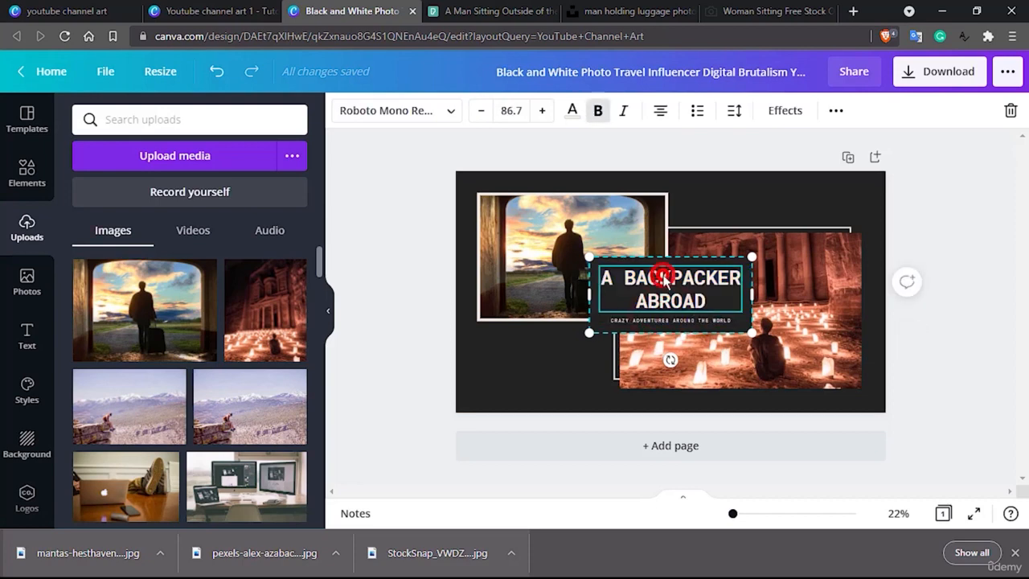
{"action": "left_click", "coordinate": [664, 276]}
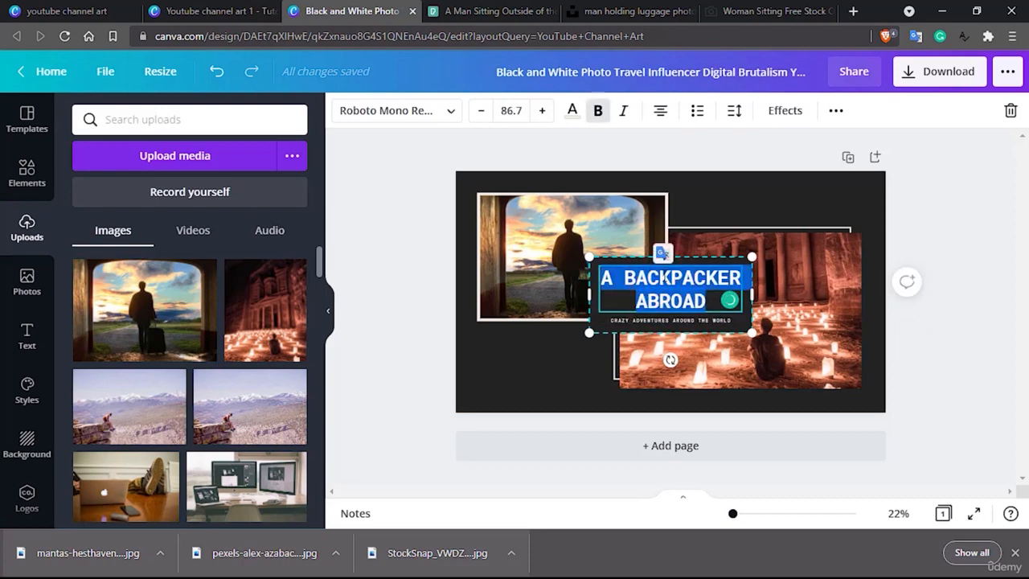
{"action": "type", "text": "SUBS"}
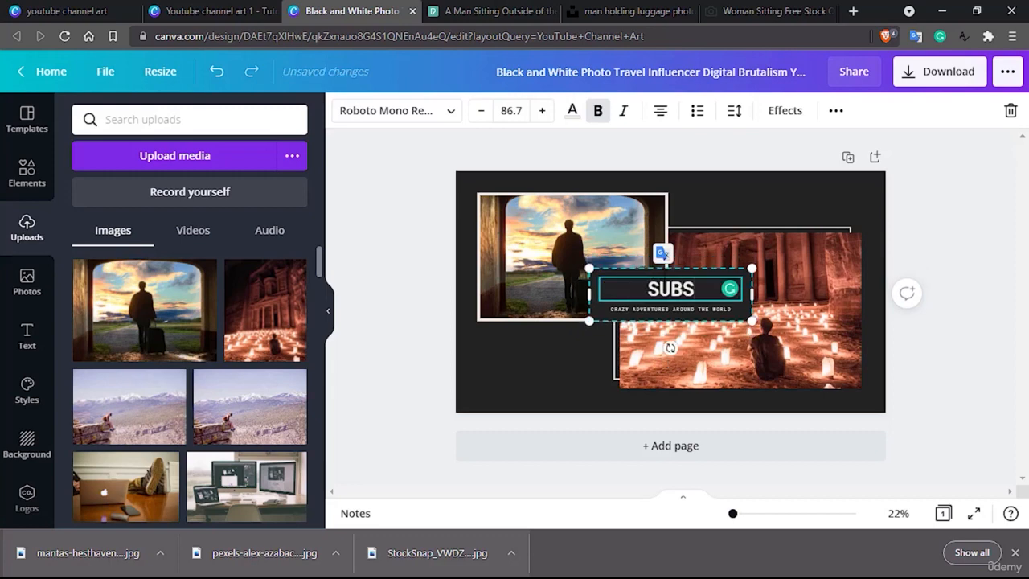
{"action": "type", "text": "RIBE"}
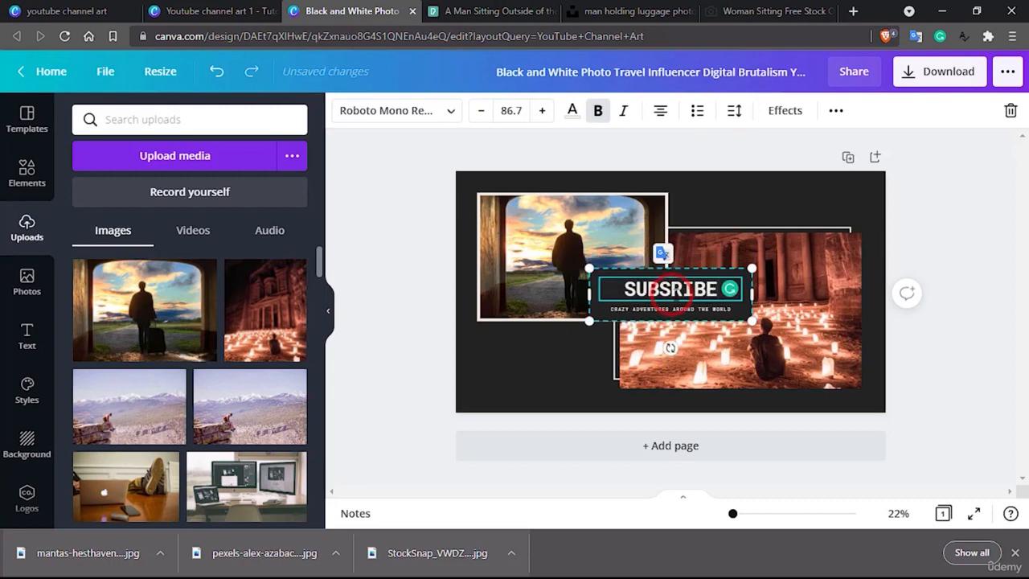
{"action": "type", "text": "C"}
Set the letter spacing of the SUBSCRIBE headline to 206 so it fills the width of its text box.
{"action": "double_click", "coordinate": [686, 291]}
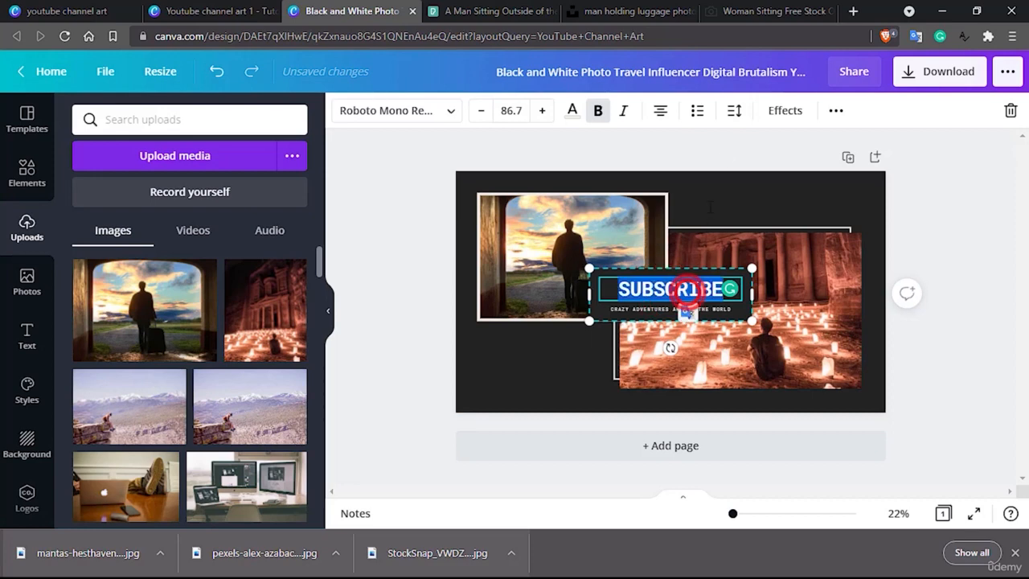
{"action": "left_click", "coordinate": [733, 112]}
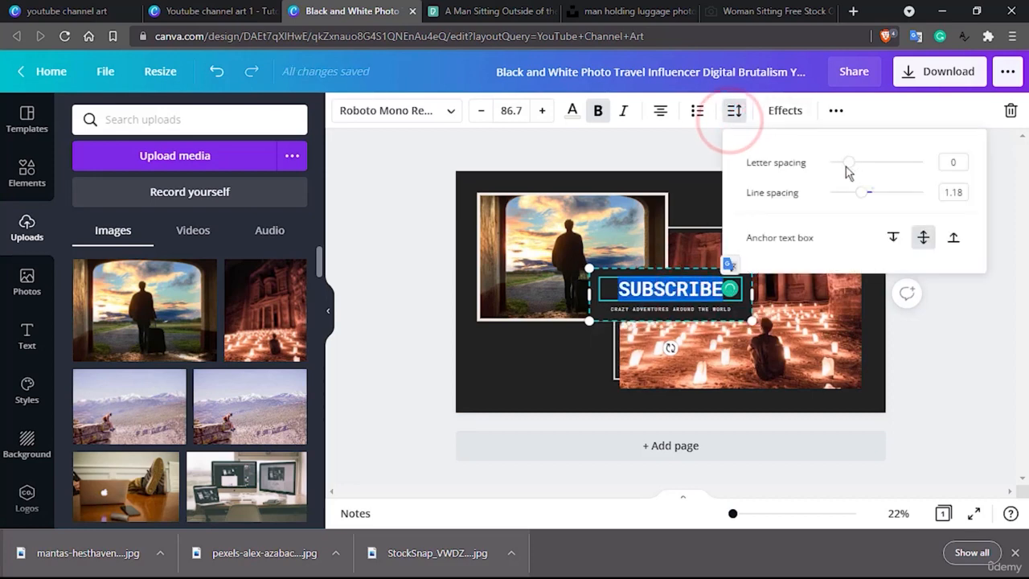
{"action": "left_click_drag", "start_coordinate": [850, 164], "coordinate": [868, 166]}
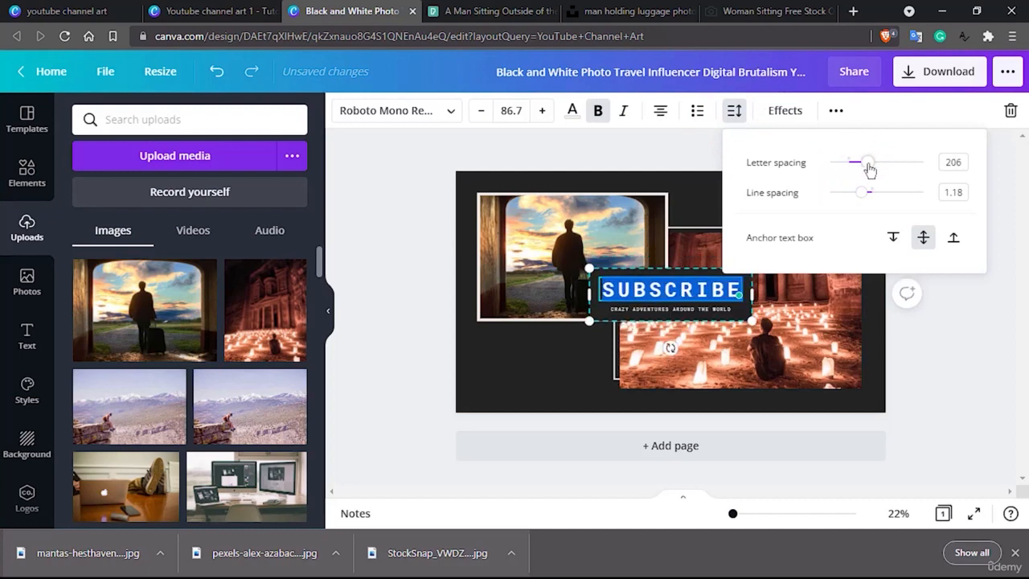
{"action": "left_click", "coordinate": [684, 308]}
{"action": "left_click", "coordinate": [724, 354]}
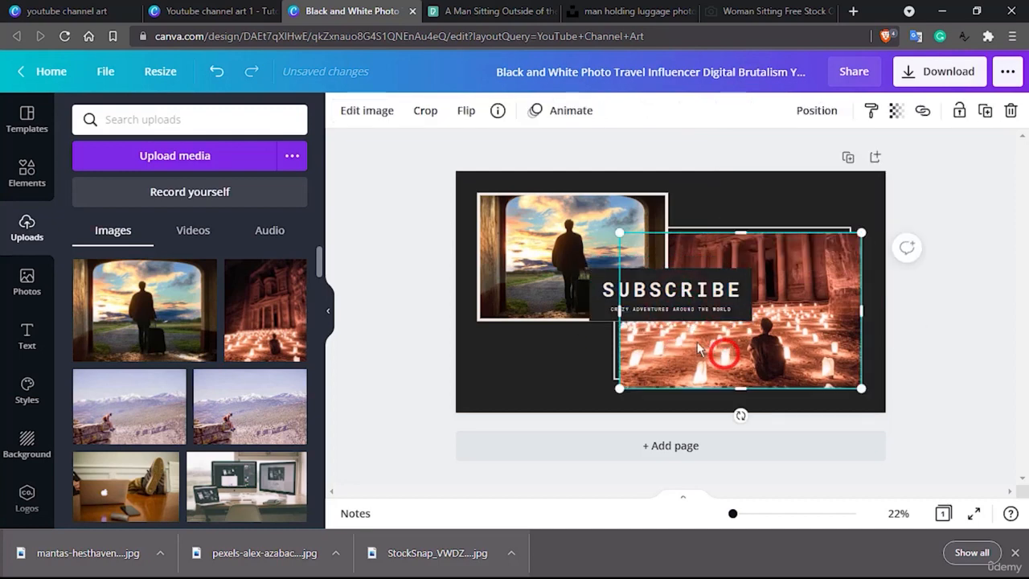
{"action": "left_click", "coordinate": [555, 286]}
{"action": "left_click", "coordinate": [808, 320]}
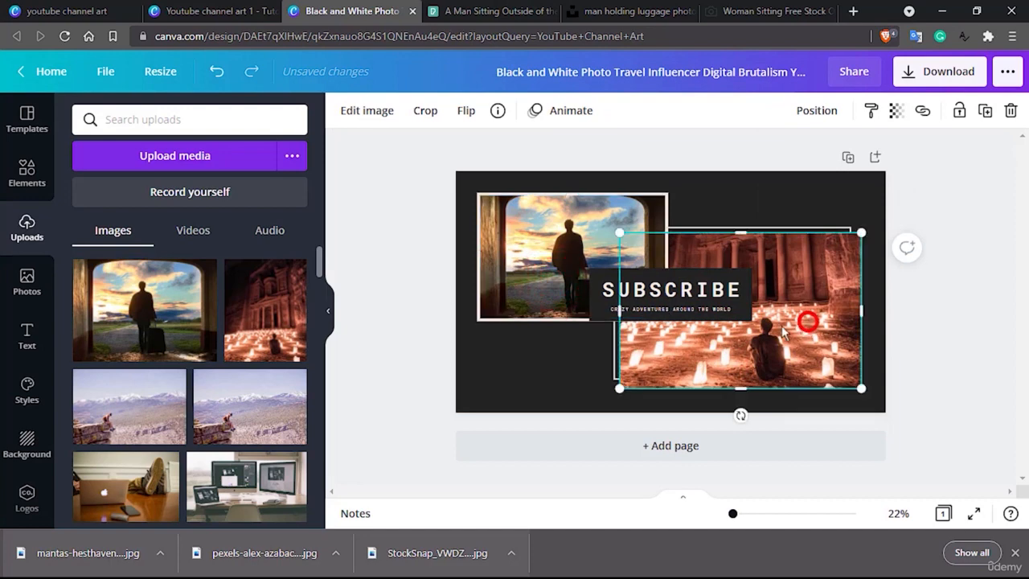
{"action": "left_click", "coordinate": [561, 359]}
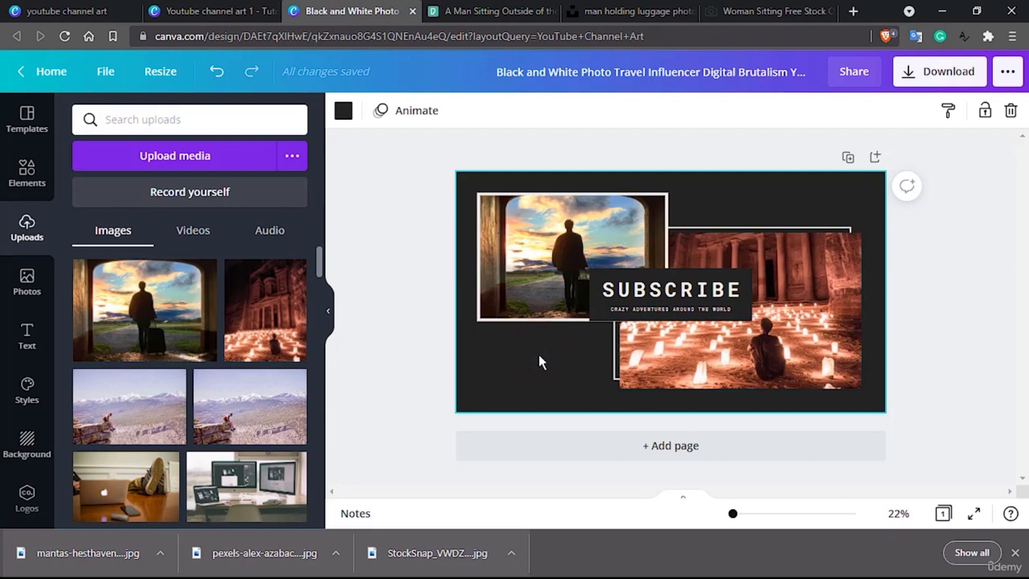
Download the Pexels travel photo of a brown wooden house before mountains and try to upload it to the Canva design.
{"action": "left_click", "coordinate": [521, 9]}
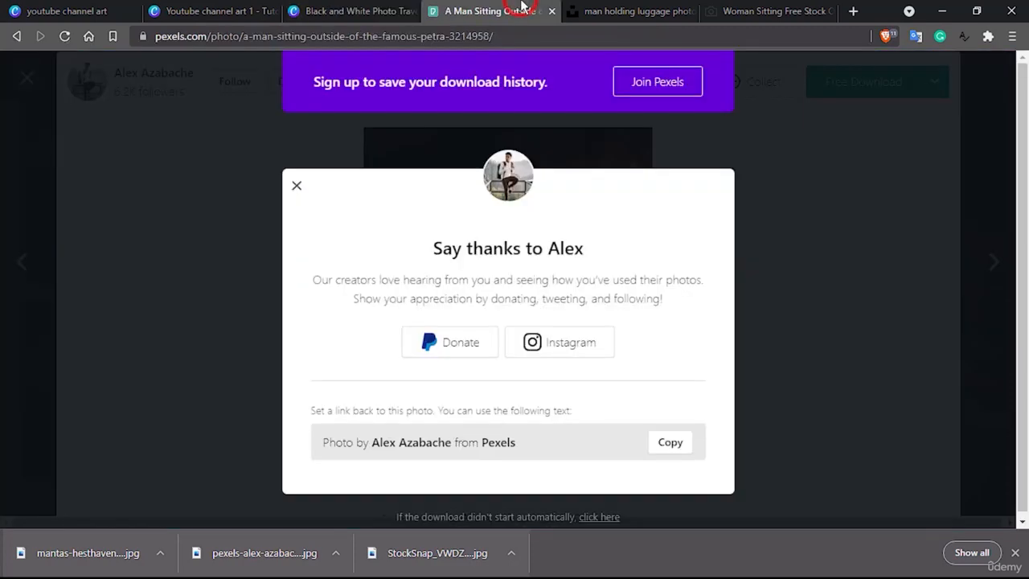
{"action": "left_click", "coordinate": [298, 188]}
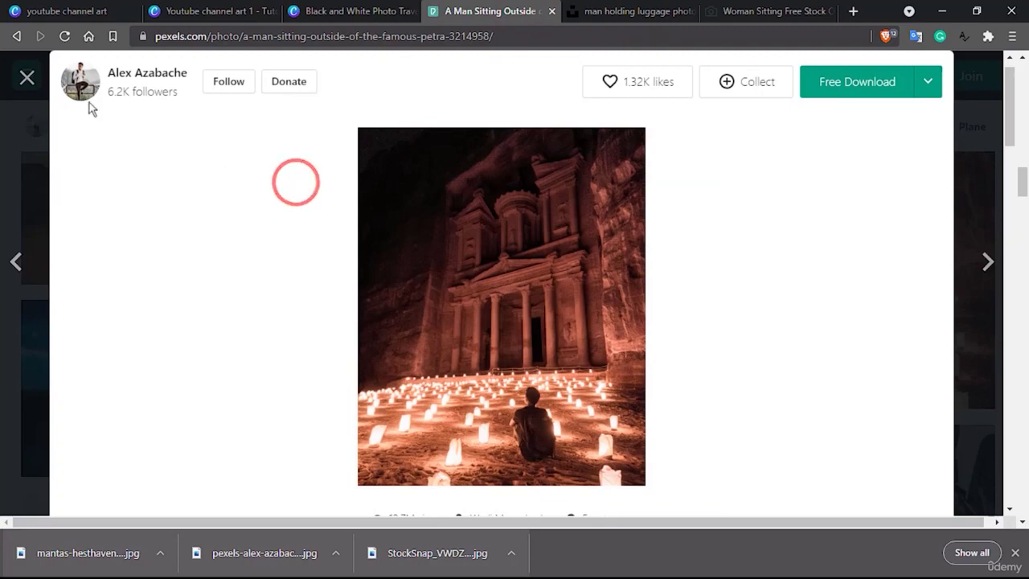
{"action": "left_click", "coordinate": [27, 76]}
{"action": "scroll", "coordinate": [524, 321], "scroll_direction": "down", "scroll_amount": 10}
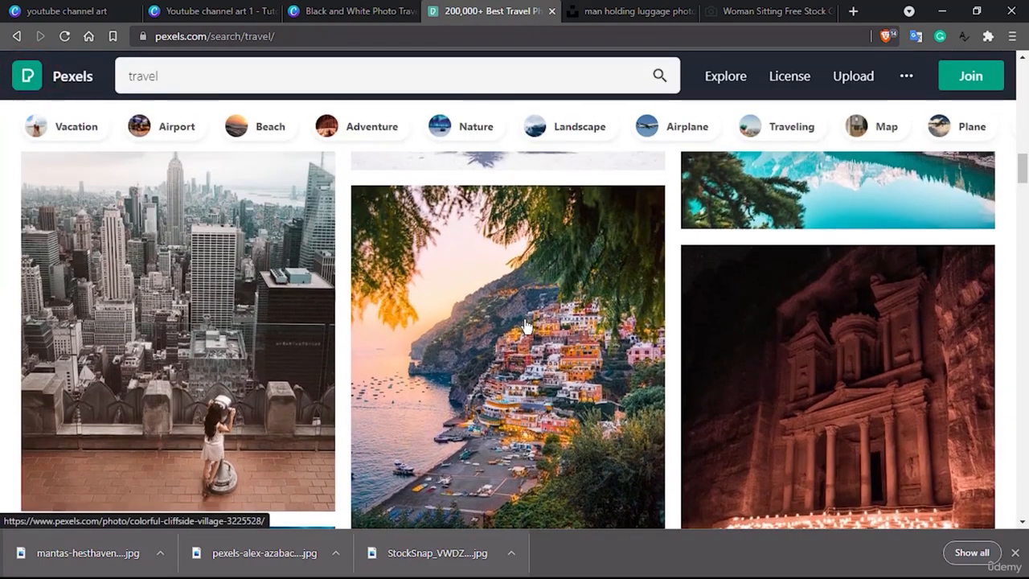
{"action": "scroll", "coordinate": [526, 326], "scroll_direction": "up", "scroll_amount": 3}
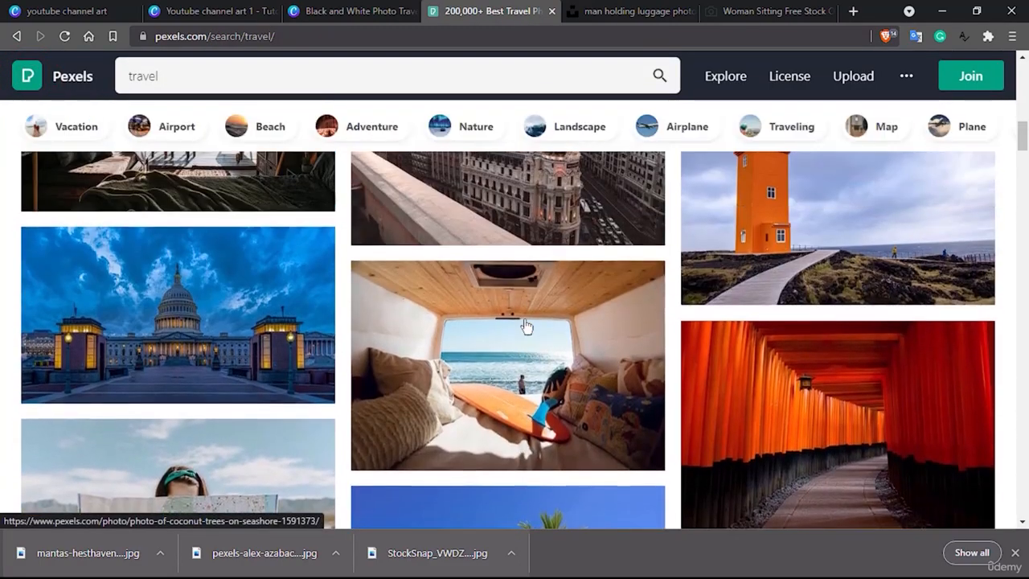
{"action": "scroll", "coordinate": [527, 326], "scroll_direction": "up", "scroll_amount": 5}
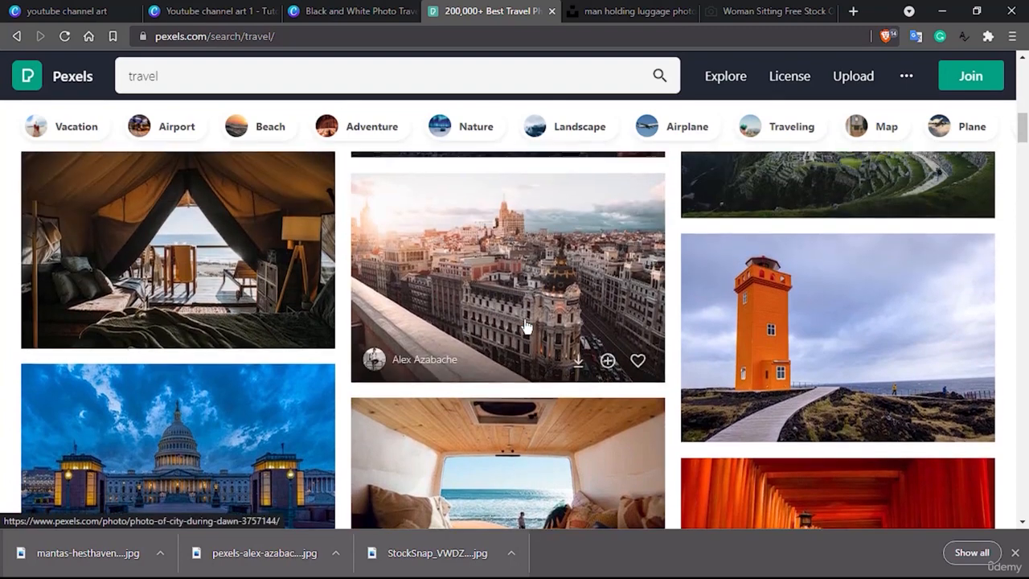
{"action": "scroll", "coordinate": [527, 325], "scroll_direction": "up", "scroll_amount": 4}
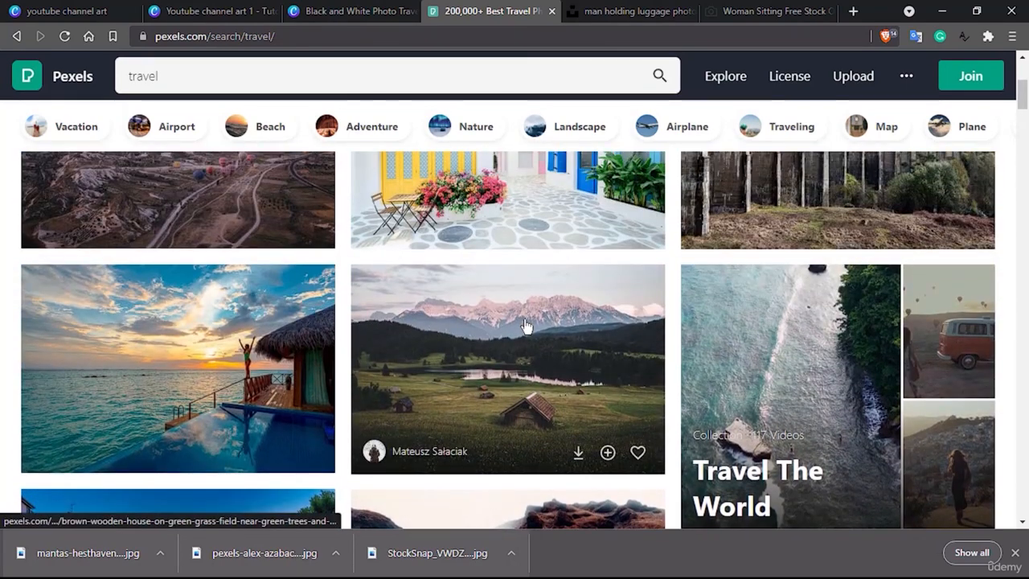
{"action": "left_click", "coordinate": [531, 360]}
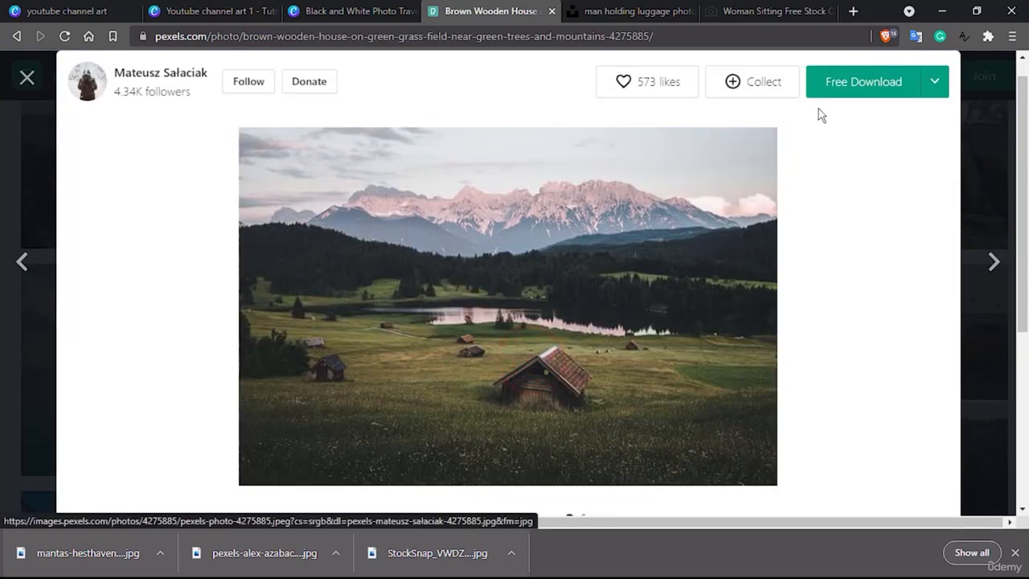
{"action": "left_click", "coordinate": [844, 88]}
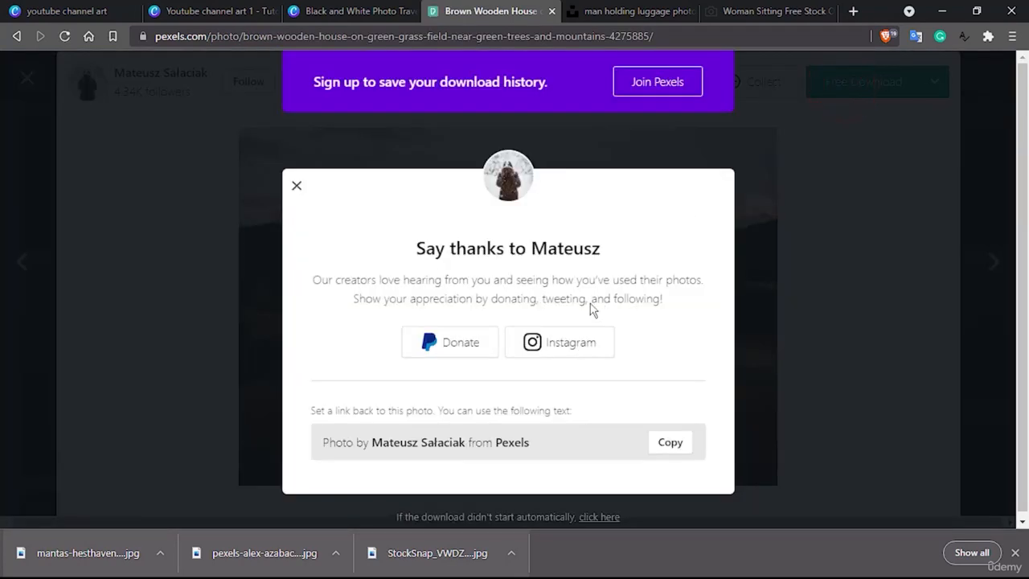
{"action": "left_click", "coordinate": [400, 340]}
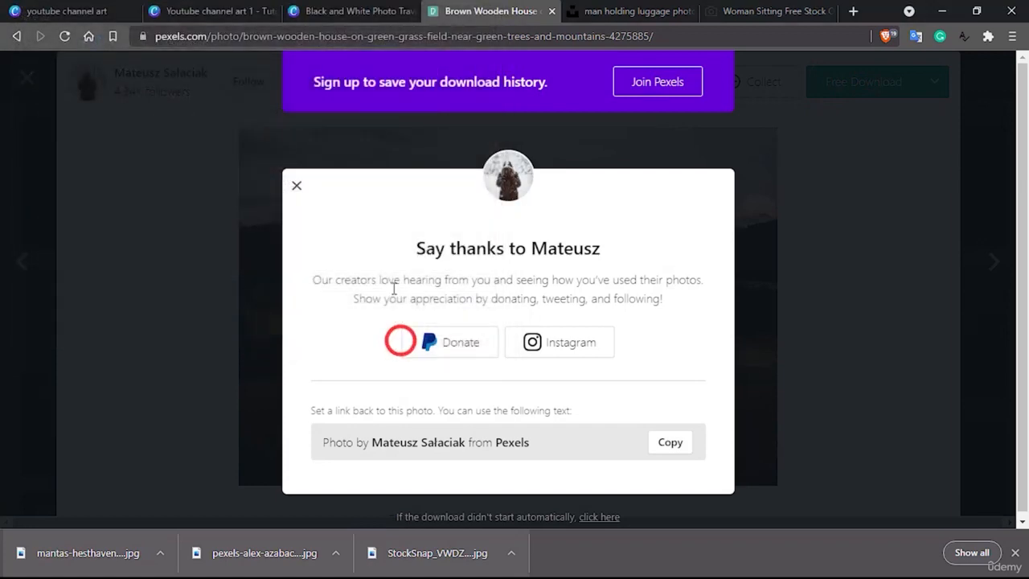
{"action": "left_click", "coordinate": [346, 11]}
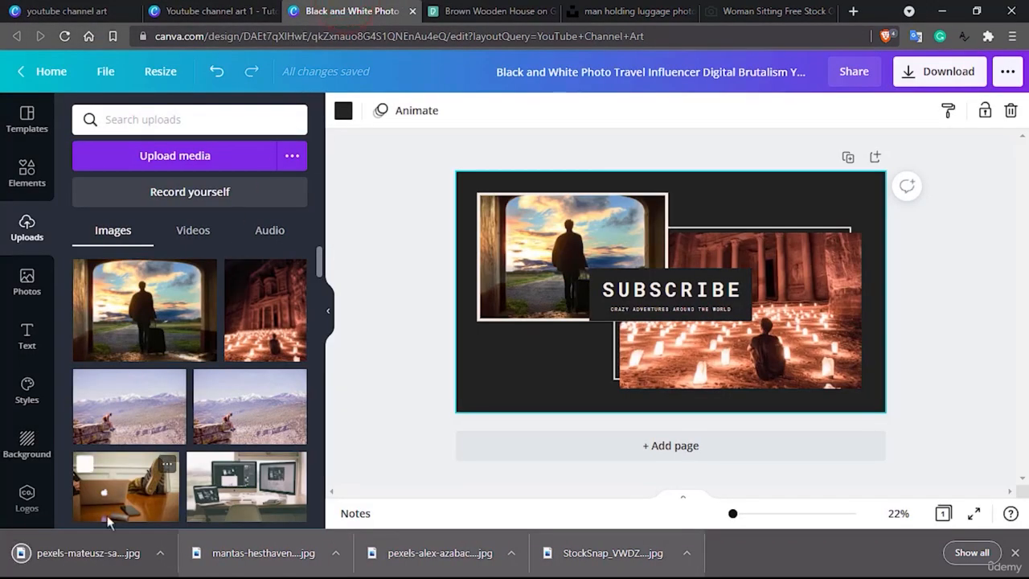
{"action": "left_click_drag", "start_coordinate": [87, 559], "coordinate": [187, 352]}
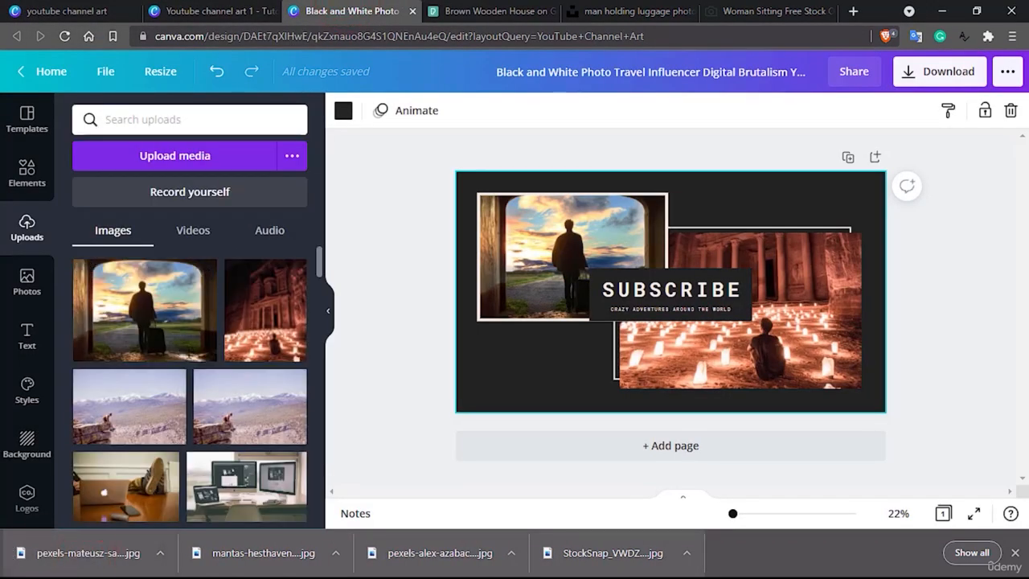
Rename the design as "Youtube channel art 2 - tutor".
{"action": "left_click", "coordinate": [673, 69]}
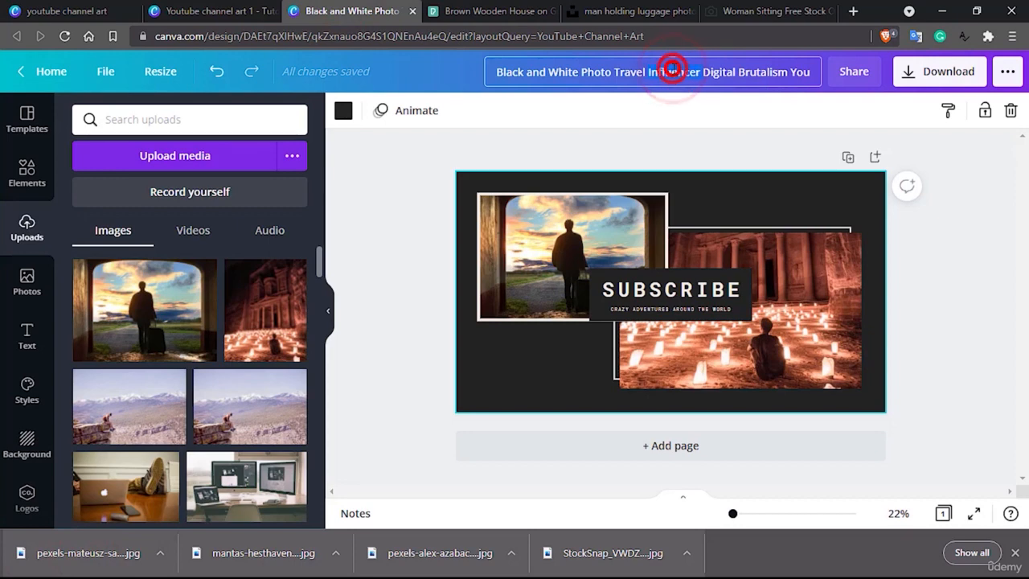
{"action": "type", "text": "Yo"}
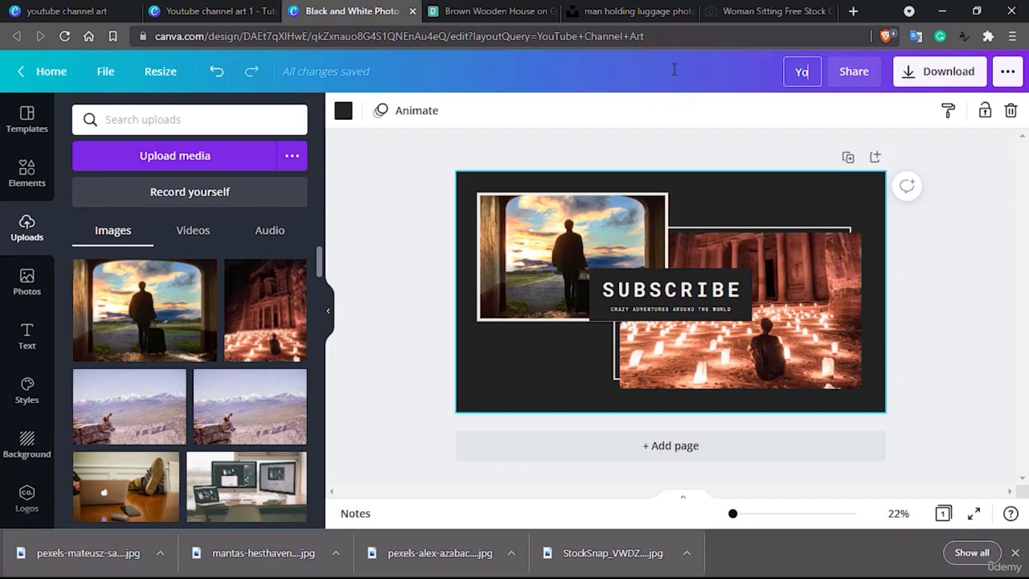
{"action": "type", "text": "utube chan"}
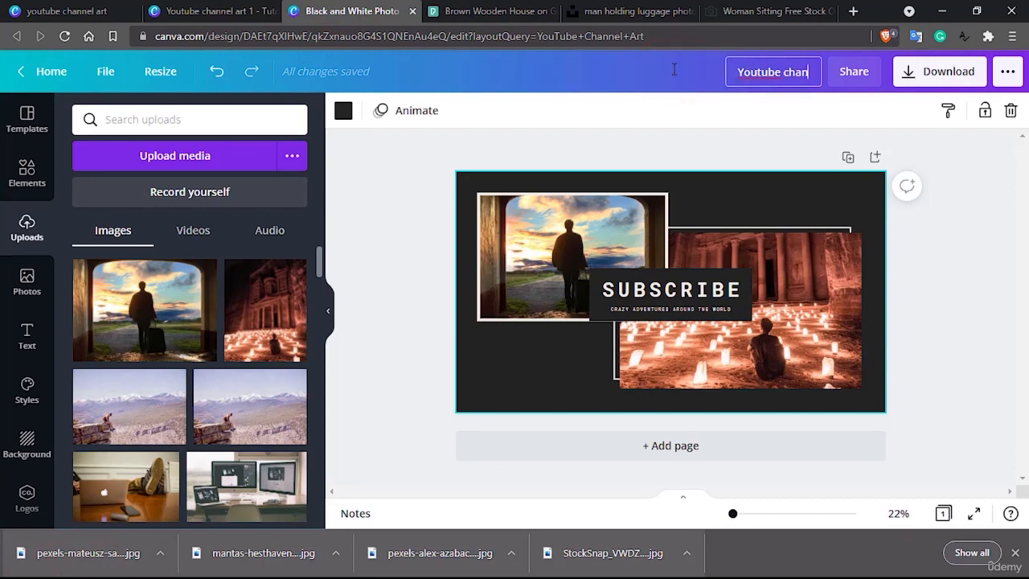
{"action": "type", "text": "nel art "}
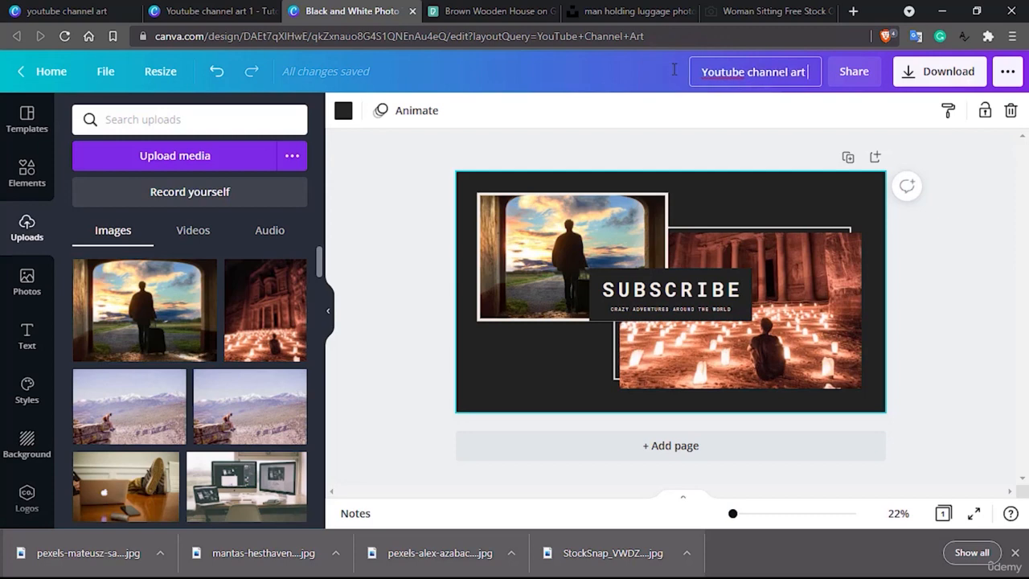
{"action": "type", "text": "2 - tutor"}
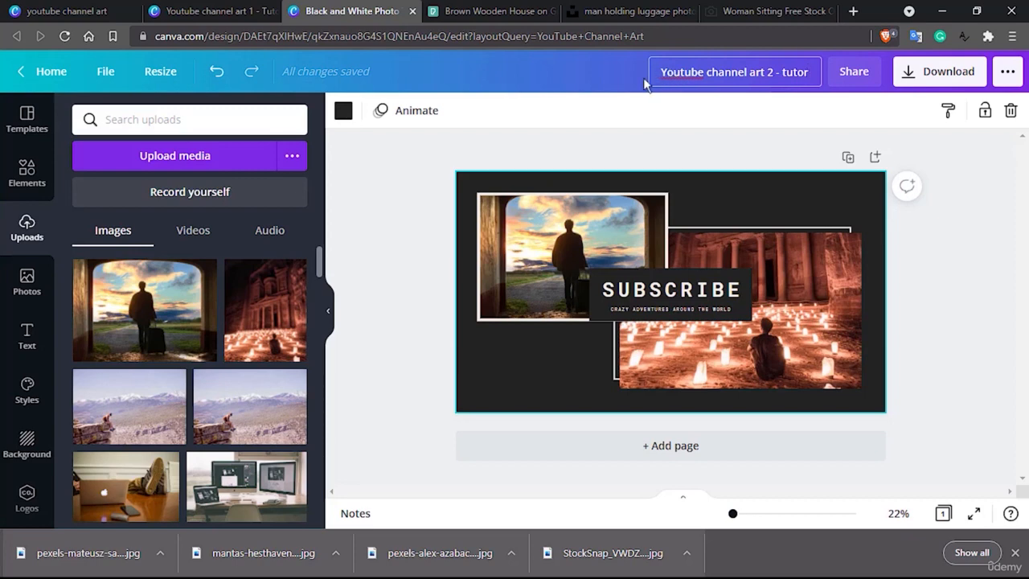
{"action": "left_click", "coordinate": [405, 159]}
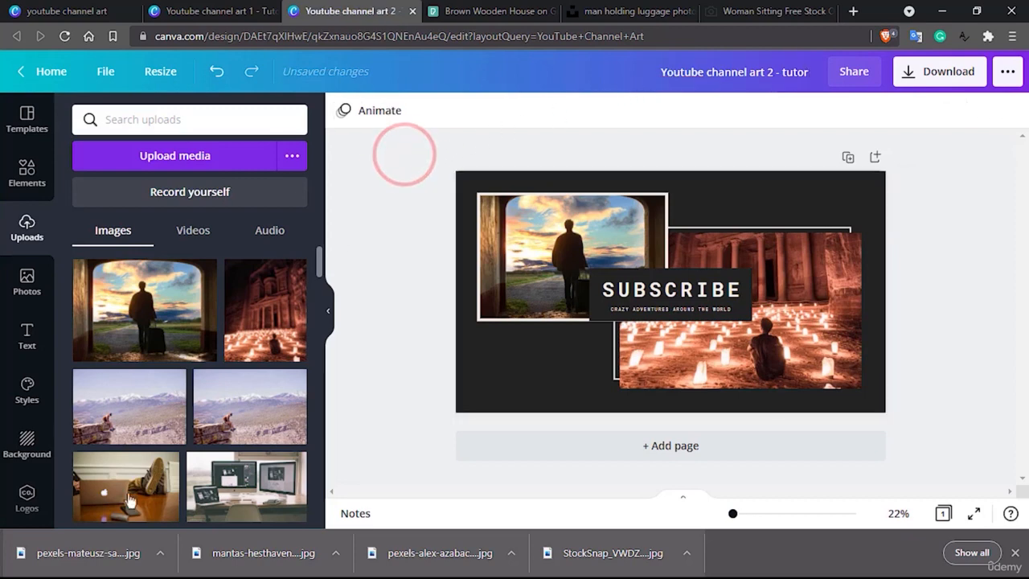
Upload the downloaded wooden house and mountains photo to the Canva image uploads.
{"action": "left_click_drag", "start_coordinate": [72, 555], "coordinate": [186, 348]}
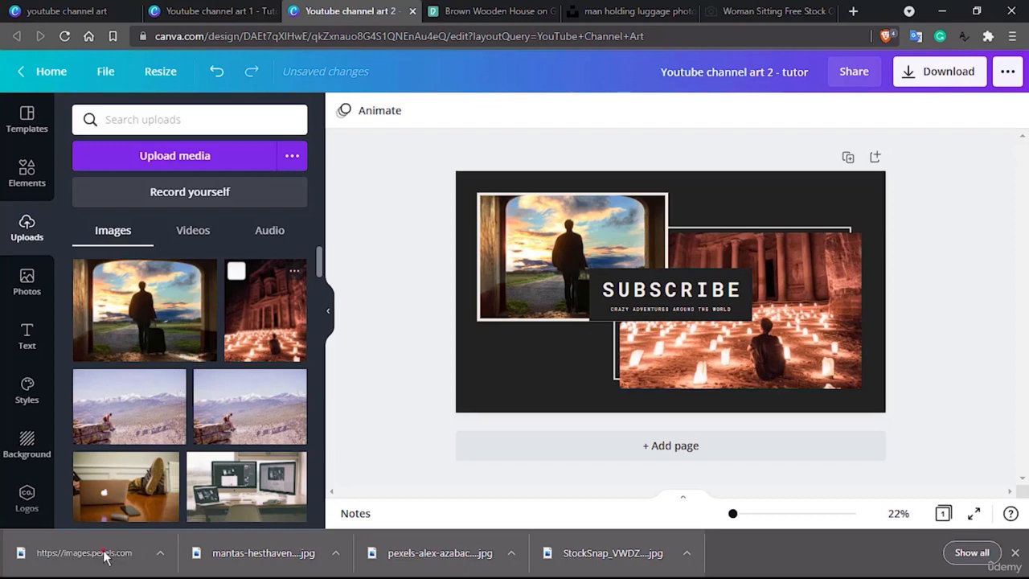
{"action": "left_click_drag", "start_coordinate": [105, 555], "coordinate": [202, 340]}
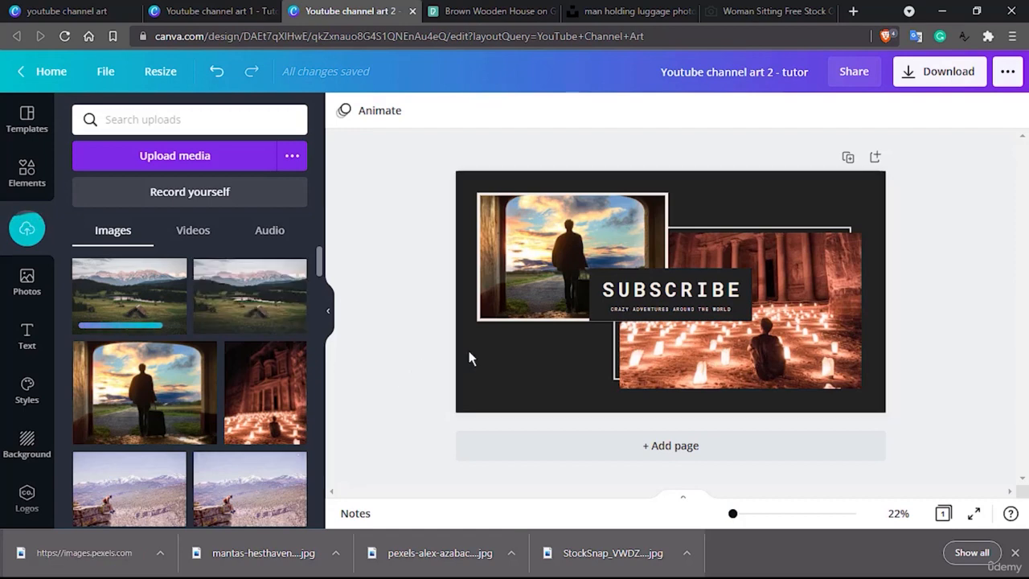
{"action": "left_click_drag", "start_coordinate": [268, 312], "coordinate": [483, 384]}
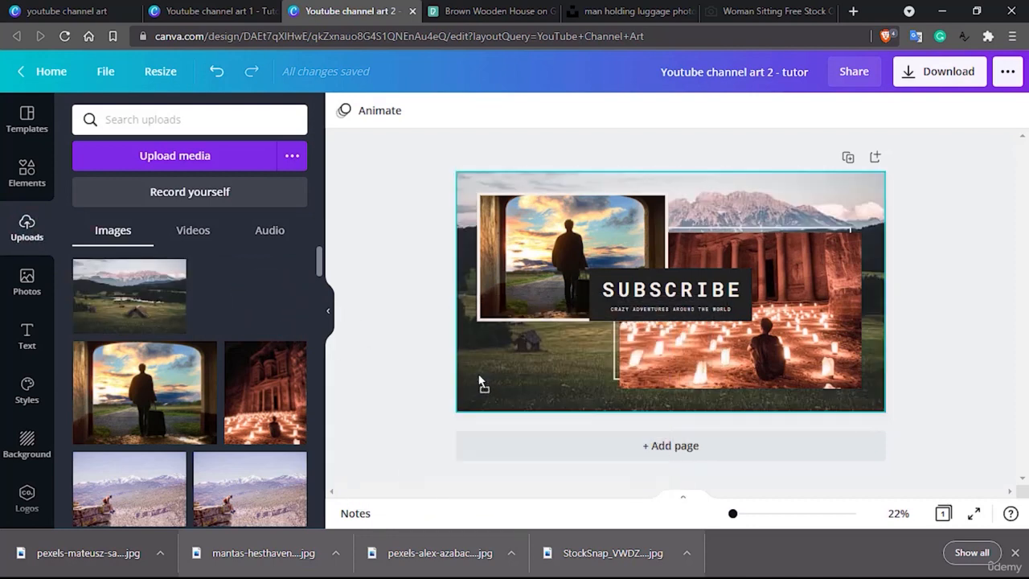
{"action": "left_click", "coordinate": [390, 252]}
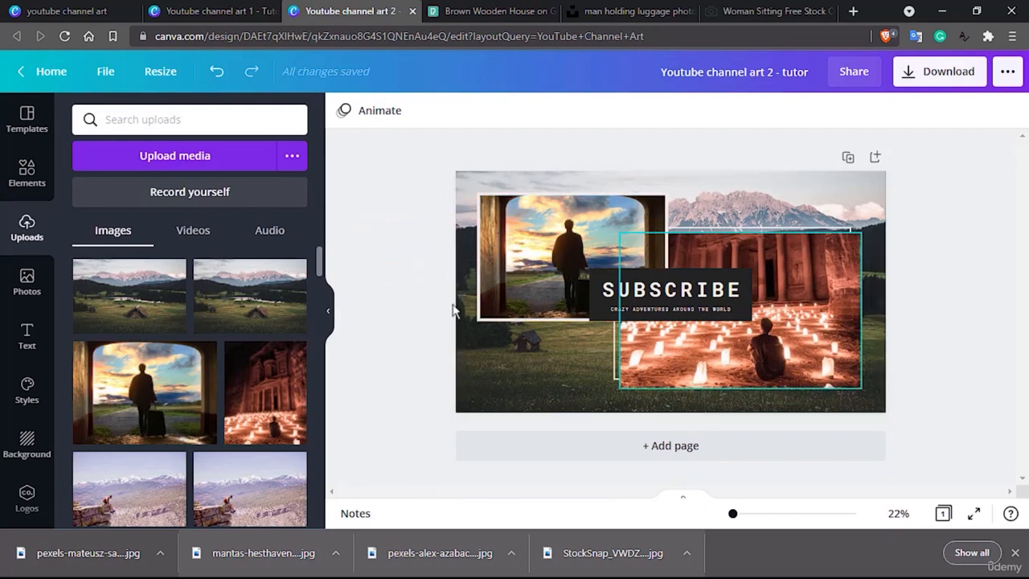
{"action": "left_click", "coordinate": [515, 361]}
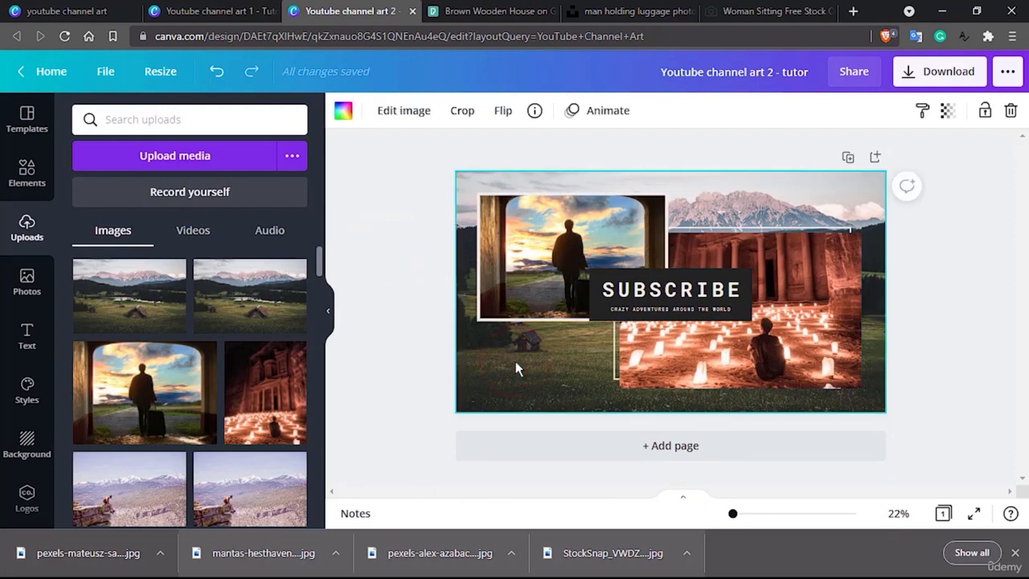
{"action": "key", "text": "Delete"}
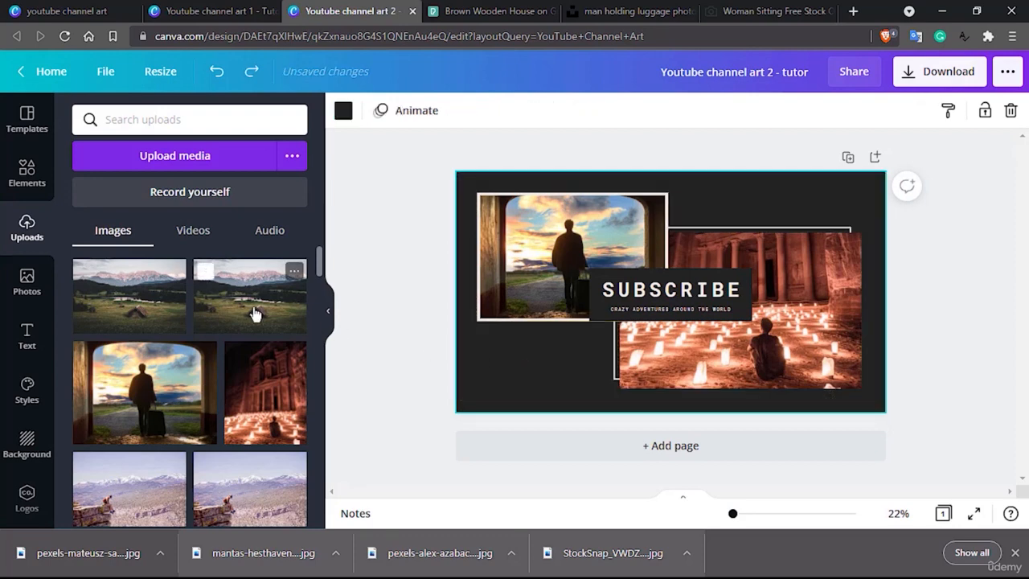
Place the uploaded wooden house and mountains photo on the banner and enlarge it to span nearly the full page width.
{"action": "left_click_drag", "start_coordinate": [254, 313], "coordinate": [526, 366]}
{"action": "left_click", "coordinate": [525, 367]}
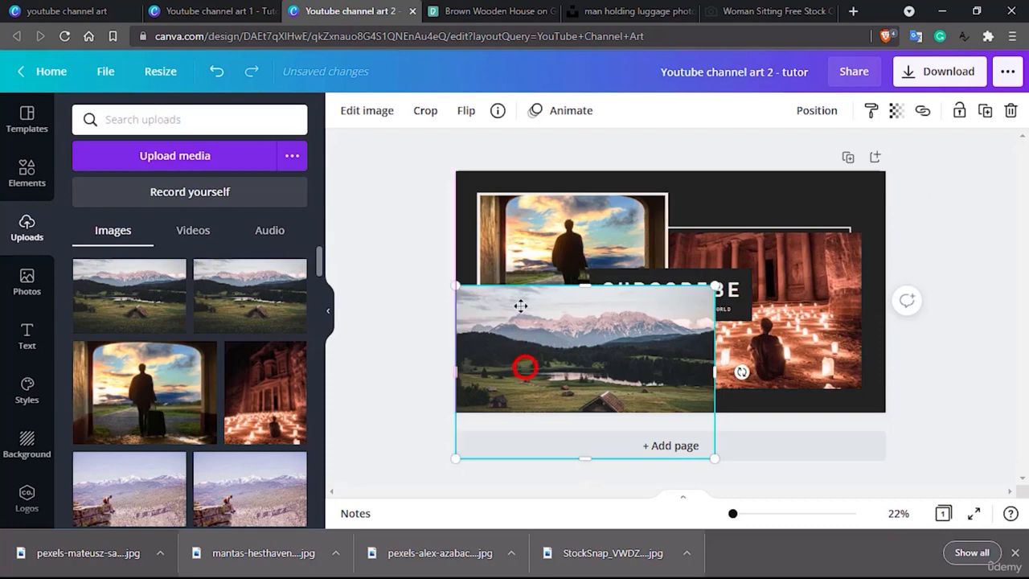
{"action": "left_click_drag", "start_coordinate": [521, 306], "coordinate": [532, 207]}
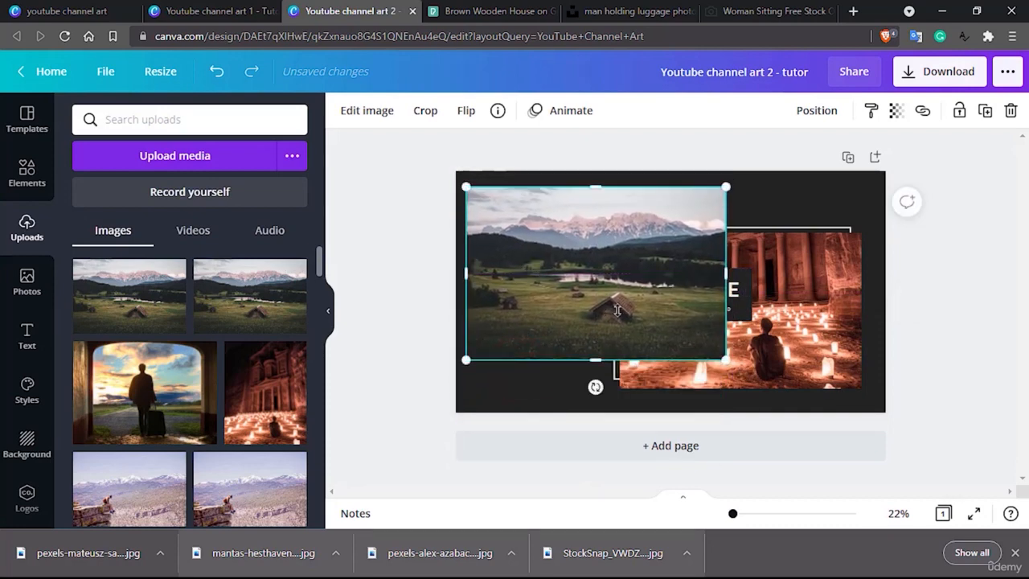
{"action": "left_click_drag", "start_coordinate": [724, 361], "coordinate": [925, 383]}
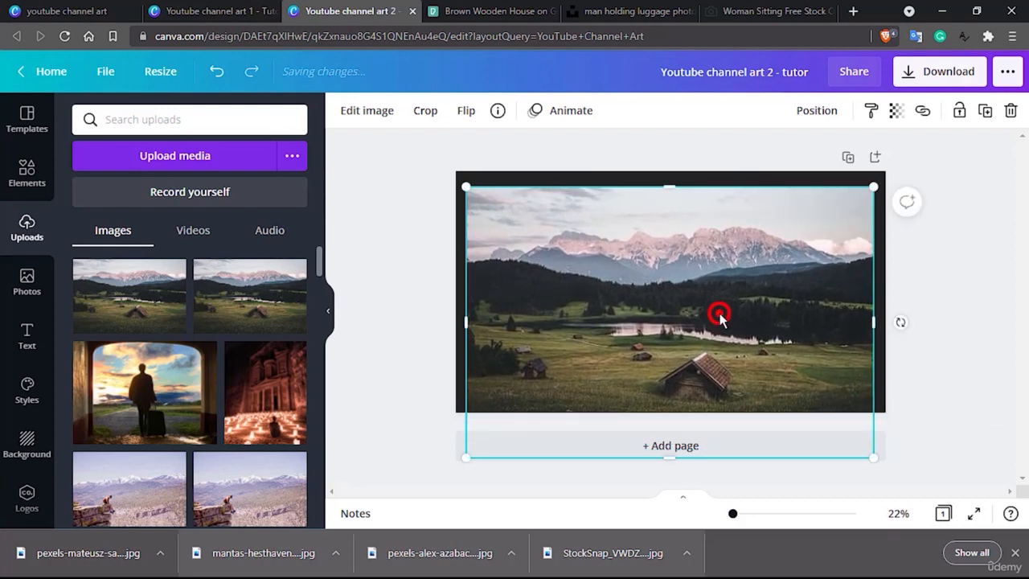
Crop the mountain photo's lower part, shift the picture within its frame, and centre it on the page with an even dark border.
{"action": "double_click", "coordinate": [719, 316]}
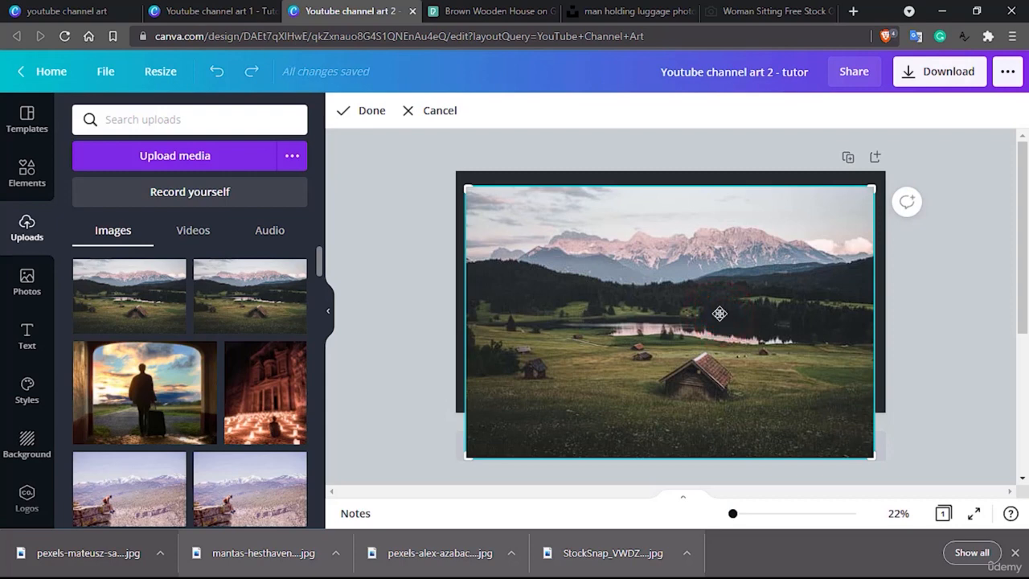
{"action": "left_click_drag", "start_coordinate": [469, 456], "coordinate": [463, 401]}
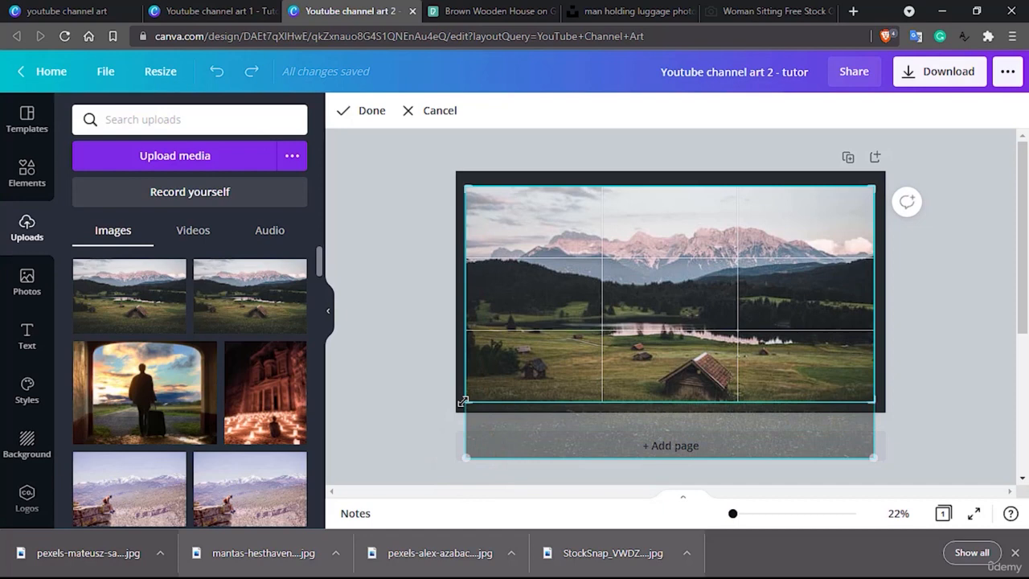
{"action": "left_click_drag", "start_coordinate": [626, 338], "coordinate": [628, 323]}
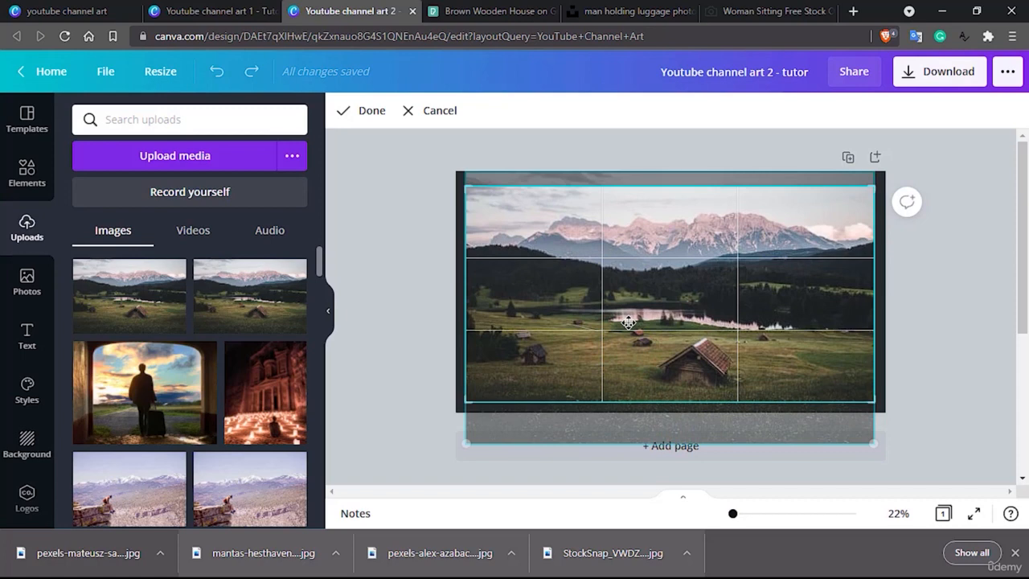
{"action": "left_click", "coordinate": [370, 112]}
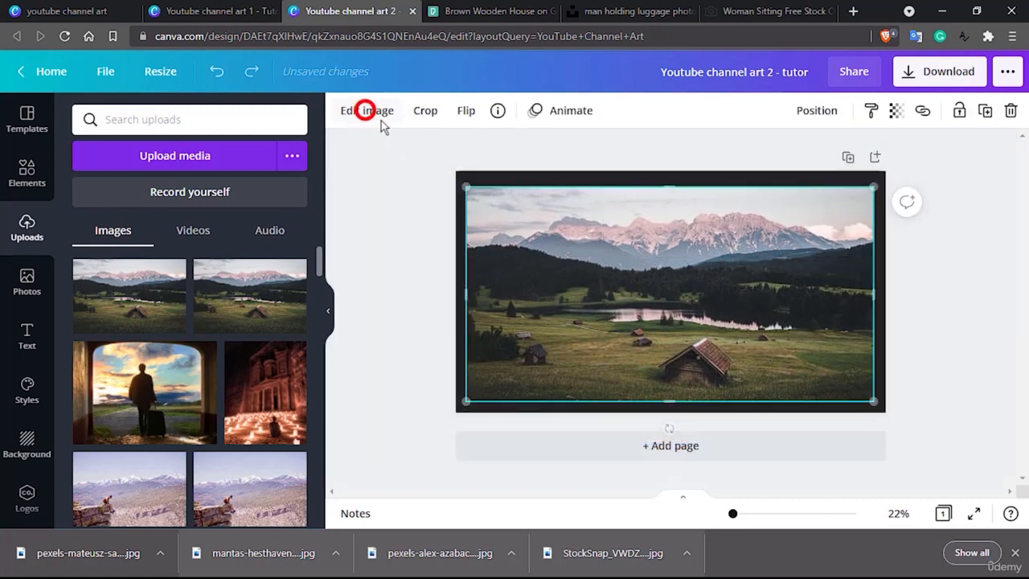
{"action": "left_click_drag", "start_coordinate": [655, 296], "coordinate": [659, 293]}
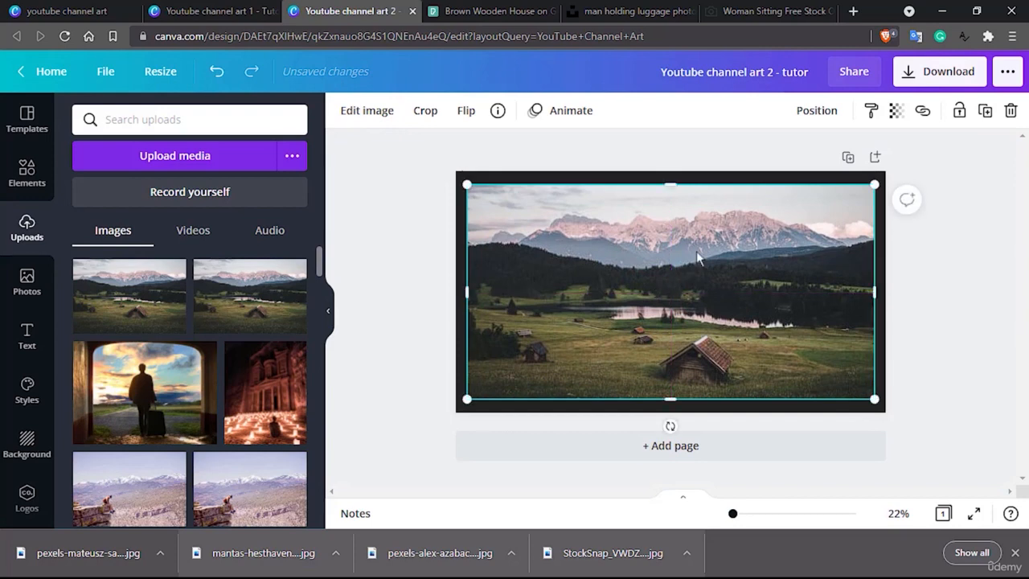
Send the mountain photo to the back, behind the two framed photos and the SUBSCRIBE box.
{"action": "left_click", "coordinate": [816, 112]}
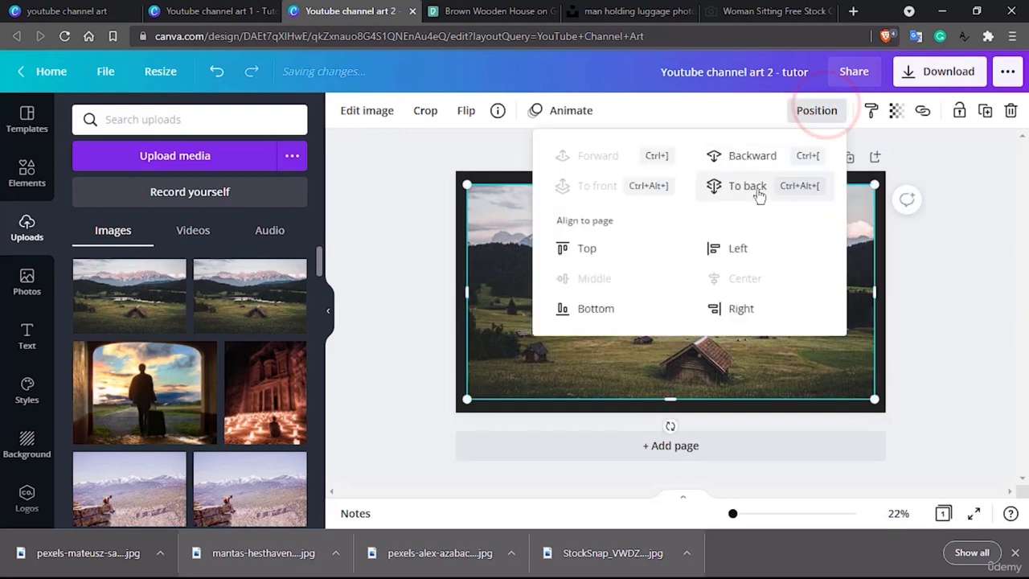
{"action": "left_click", "coordinate": [759, 192]}
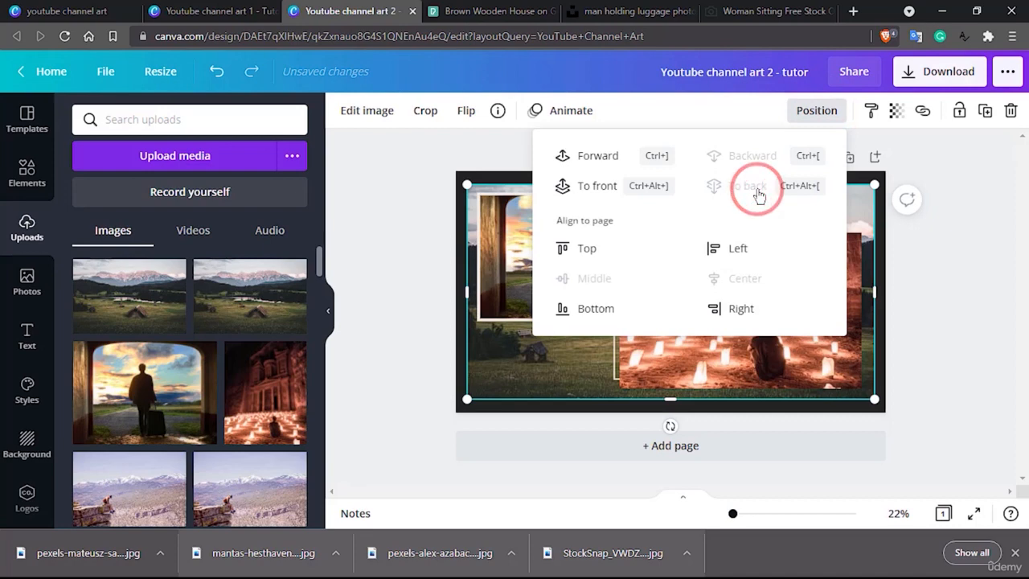
{"action": "left_click", "coordinate": [419, 369]}
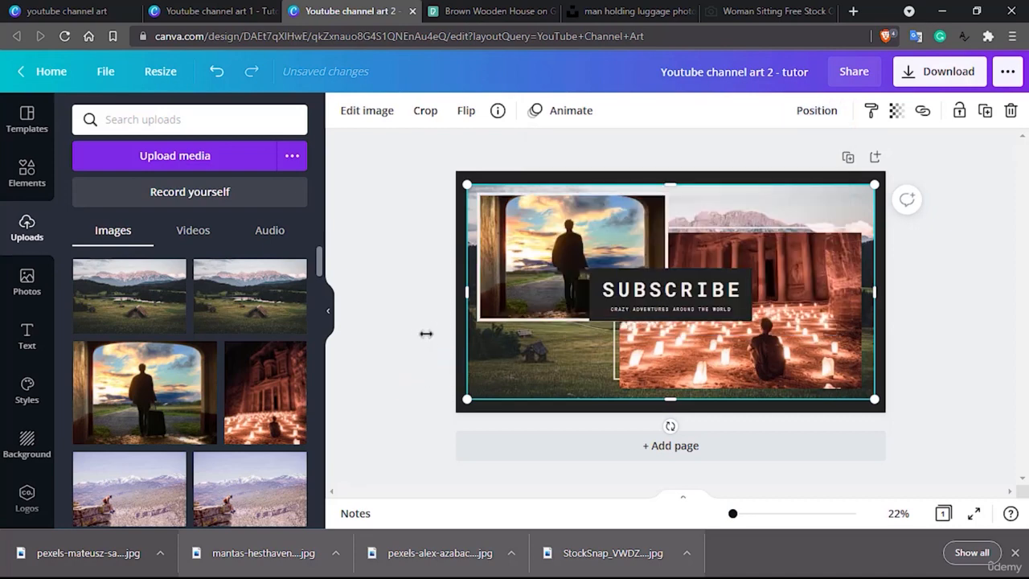
{"action": "left_click", "coordinate": [425, 334]}
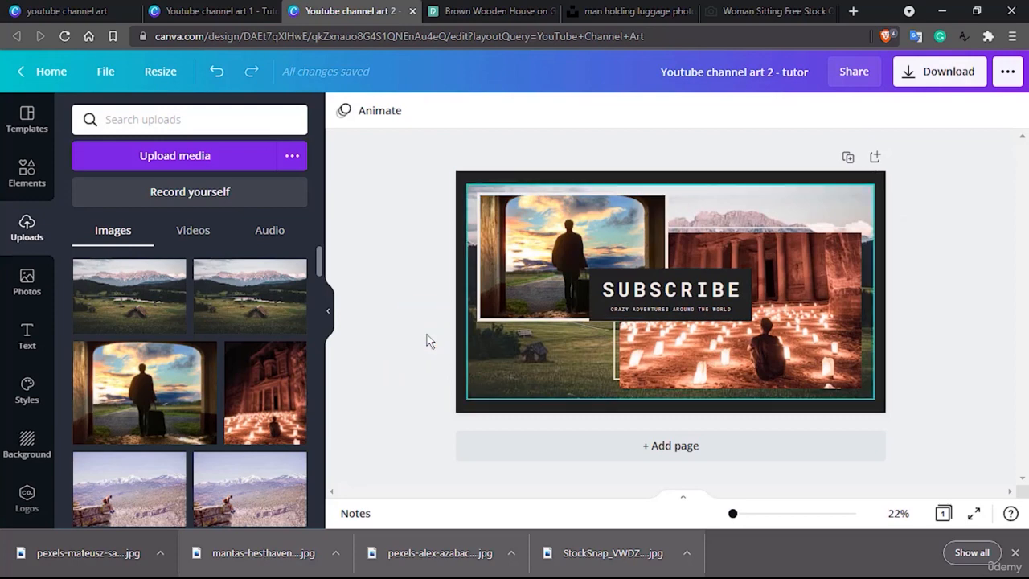
{"action": "left_click", "coordinate": [730, 176]}
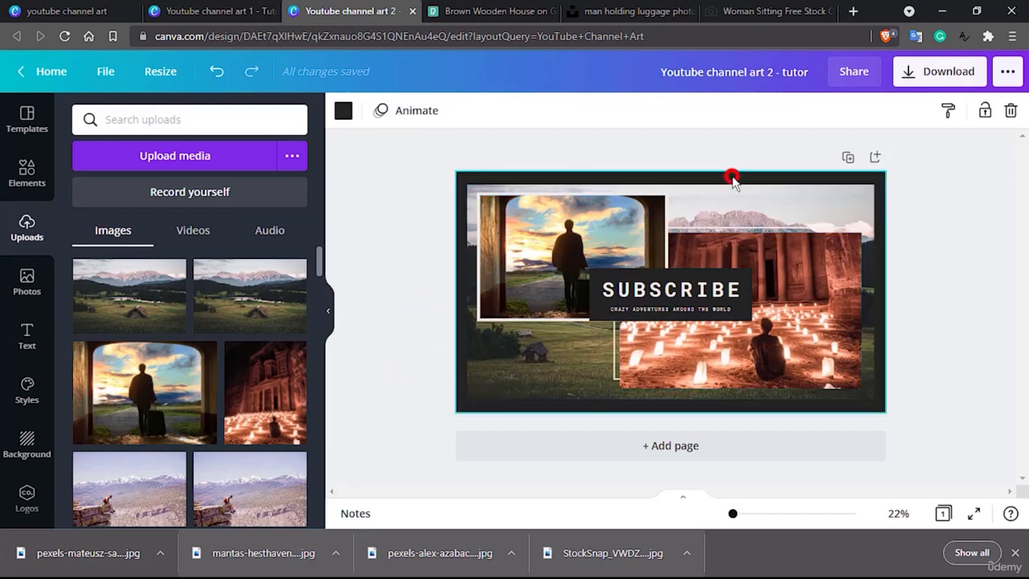
{"action": "left_click", "coordinate": [748, 291]}
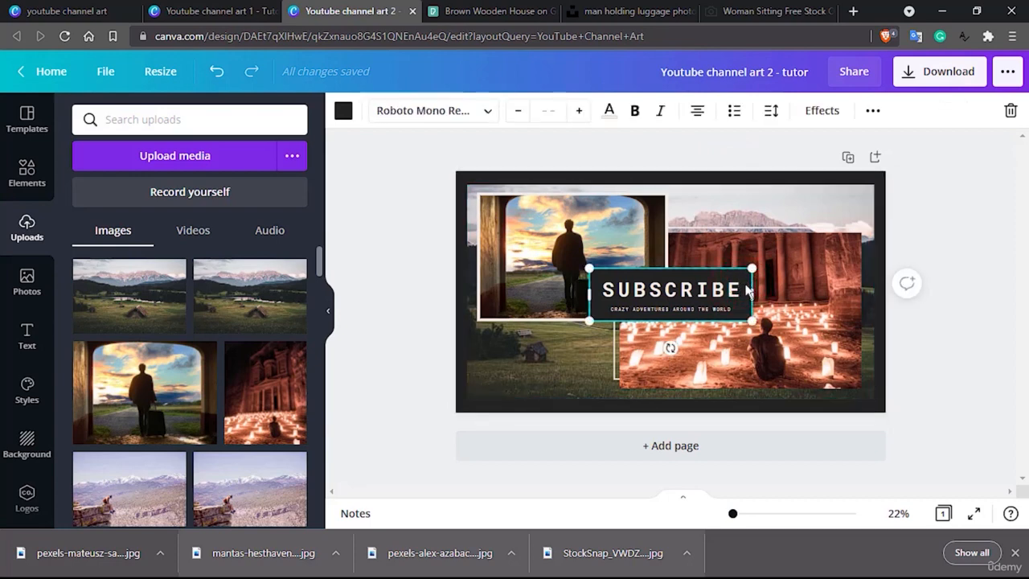
{"action": "left_click", "coordinate": [409, 258]}
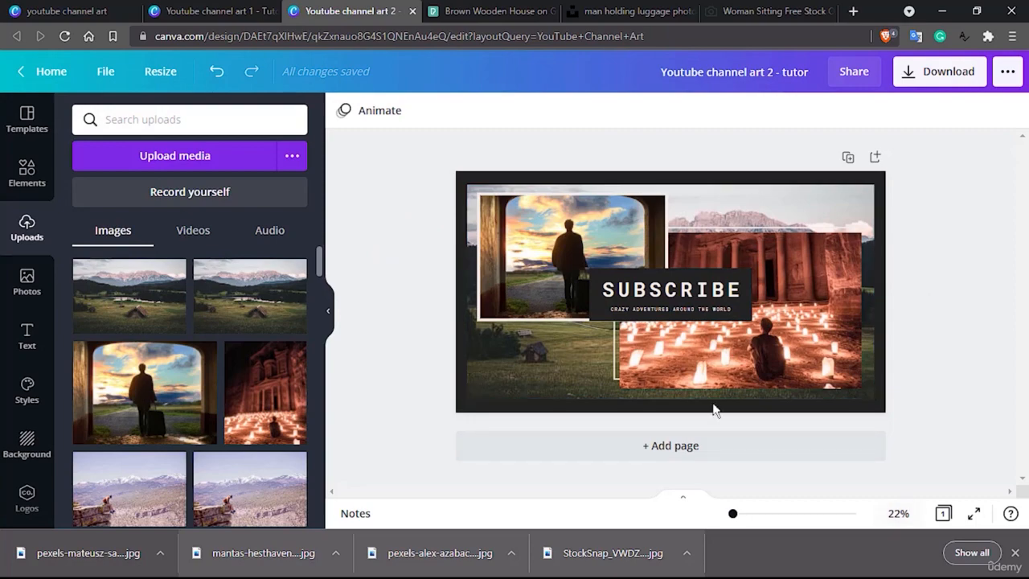
Close the browser's downloads bar and preview the second channel art banner in full screen, returning to the editor.
{"action": "left_click", "coordinate": [1015, 553]}
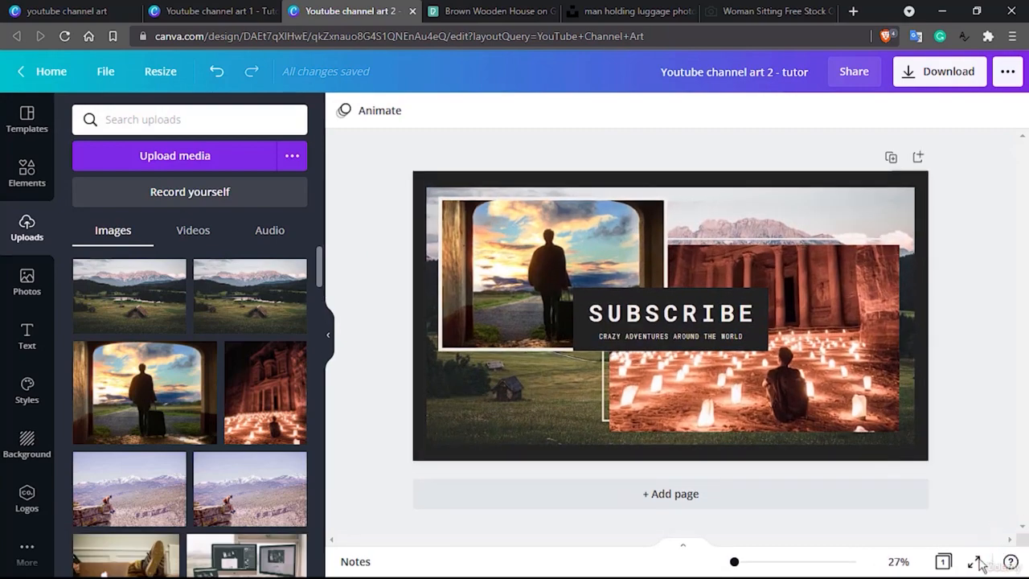
{"action": "left_click", "coordinate": [975, 561]}
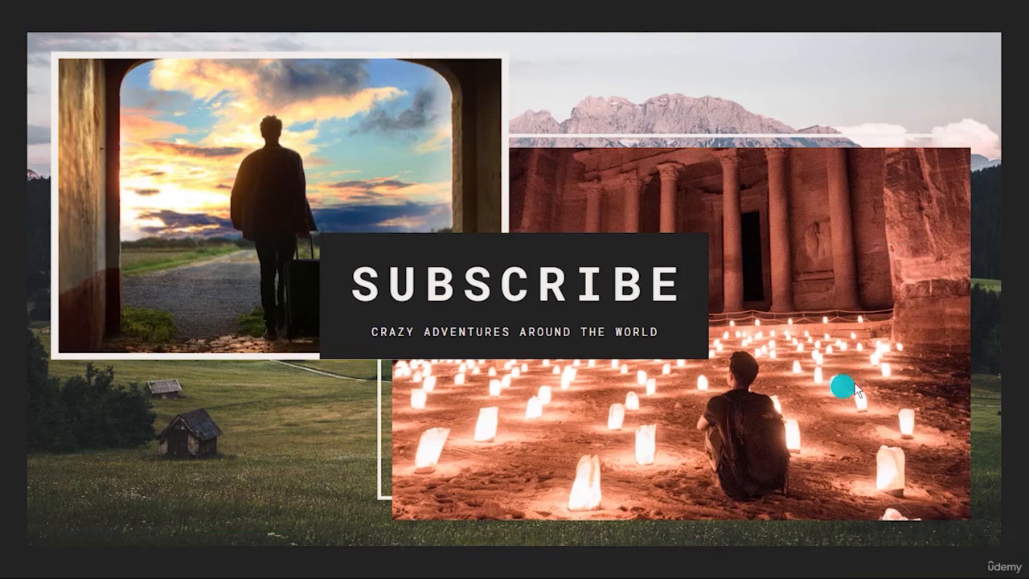
{"action": "left_click", "coordinate": [991, 562]}
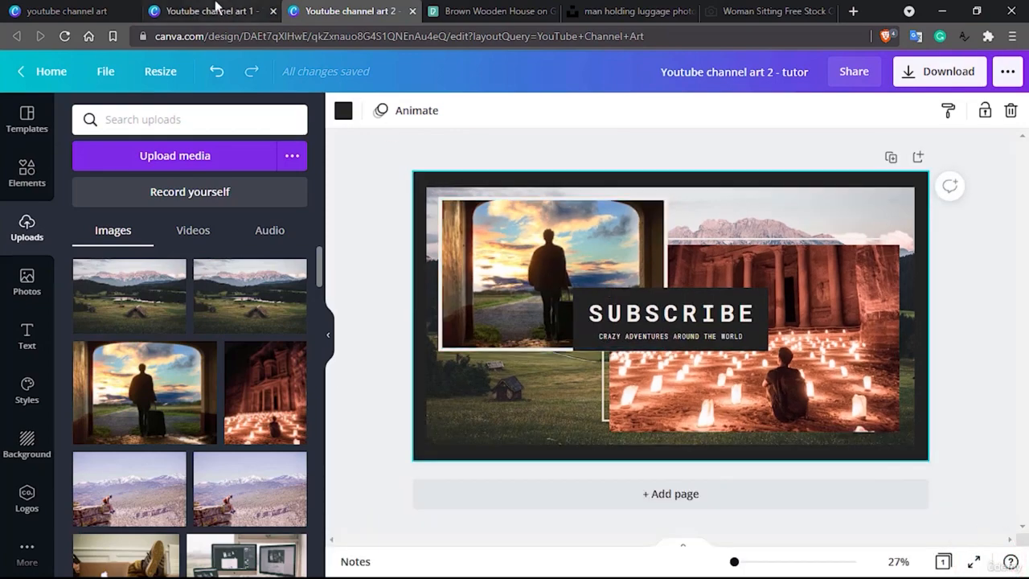
Switch to the Youtube channel art 1 - Tutor design and preview it in full screen, returning to the editor.
{"action": "left_click", "coordinate": [215, 8]}
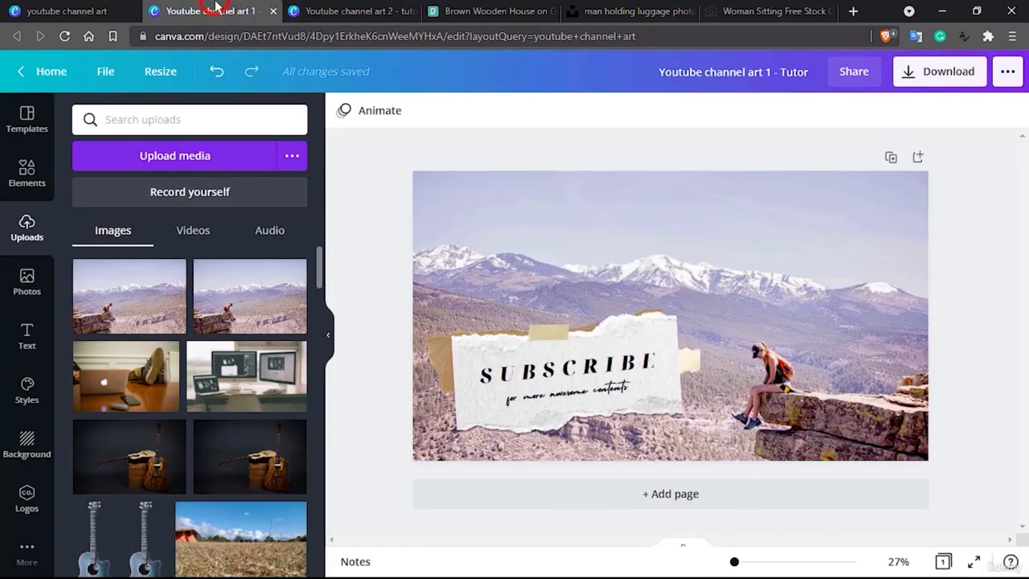
{"action": "left_click", "coordinate": [974, 562]}
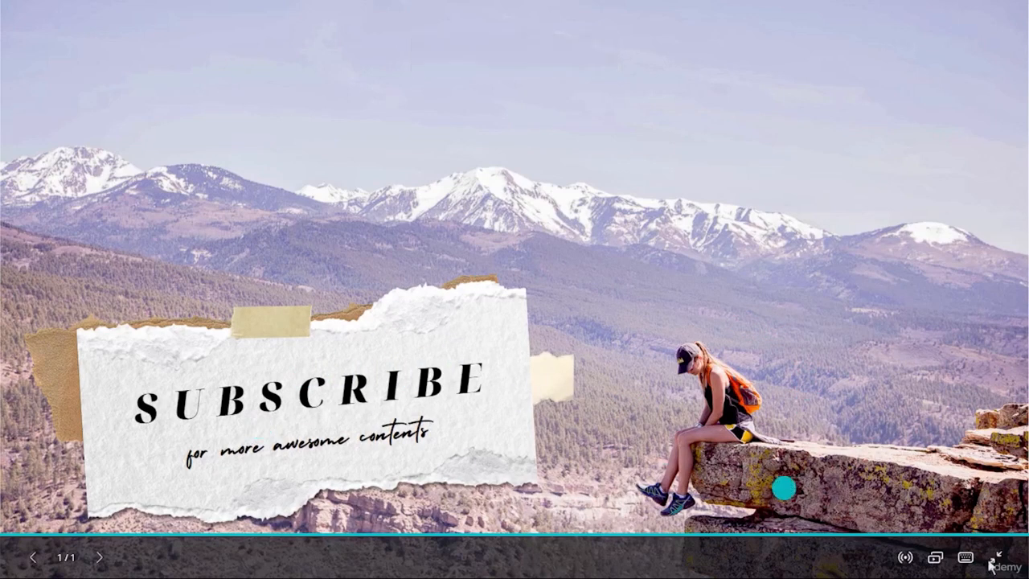
{"action": "left_click", "coordinate": [995, 558]}
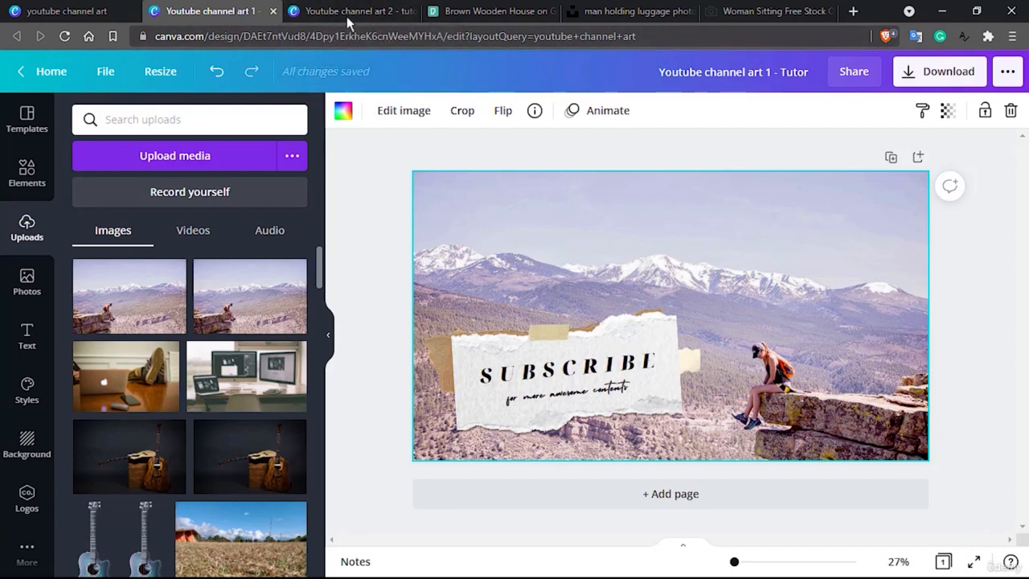
Display the YouTube channel art templates available for the first design.
{"action": "left_click", "coordinate": [18, 120]}
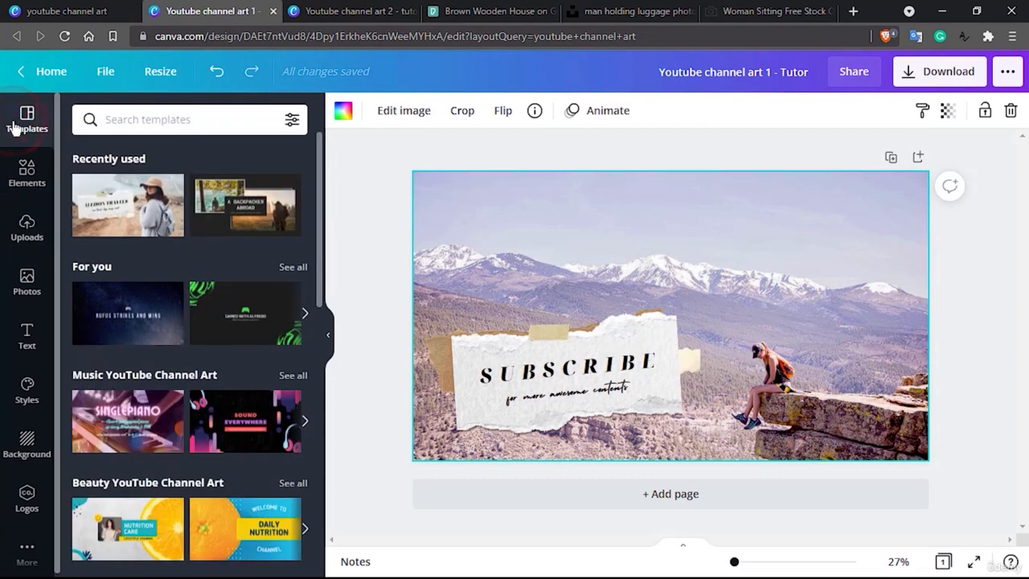